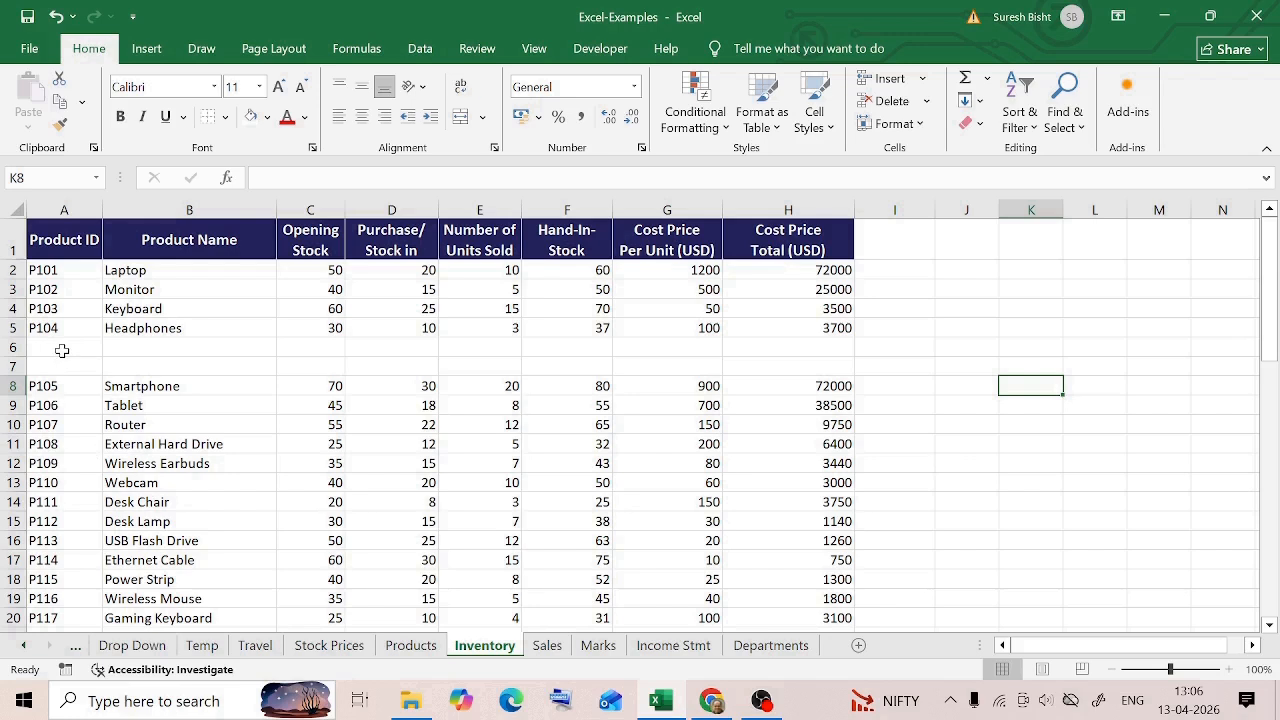
# Select all blank cells in the Inventory data from A2 to the last used cell with Go To Special, Blanks
pyautogui.click(128, 348)
pyautogui.click(68, 253)
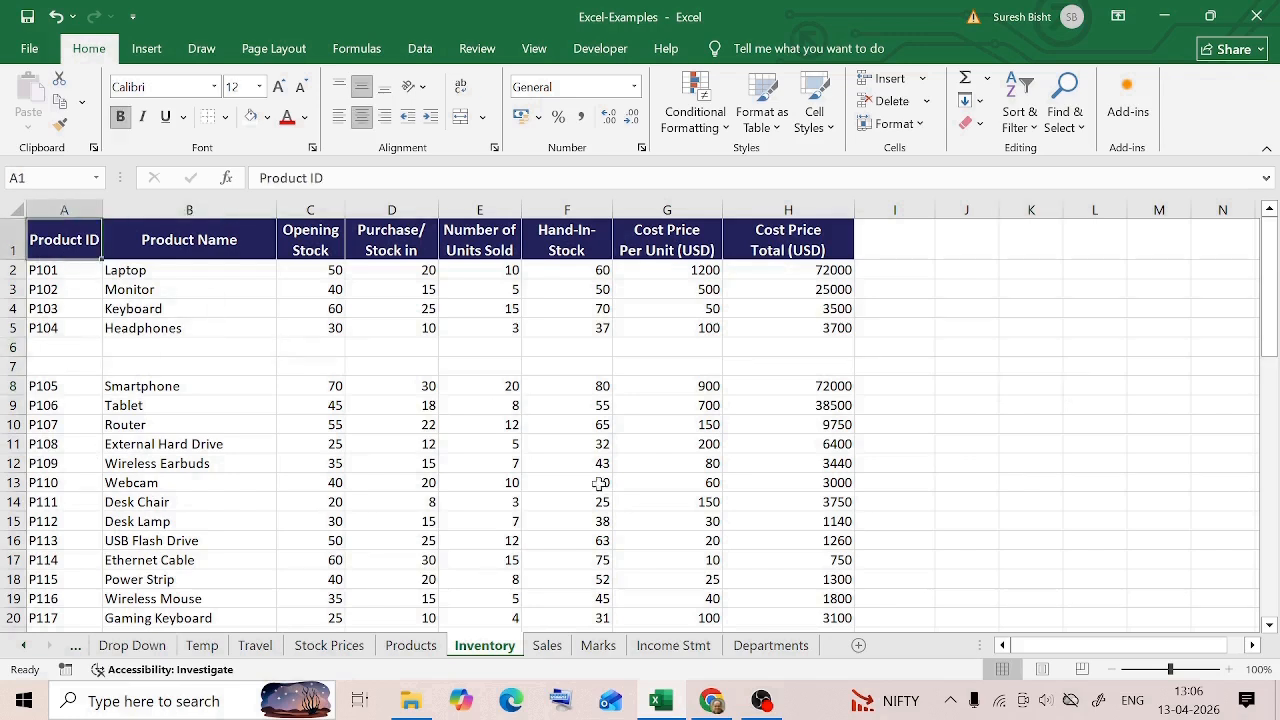
pyautogui.scroll(-4, 620, 515)
pyautogui.scroll(4, 620, 515)
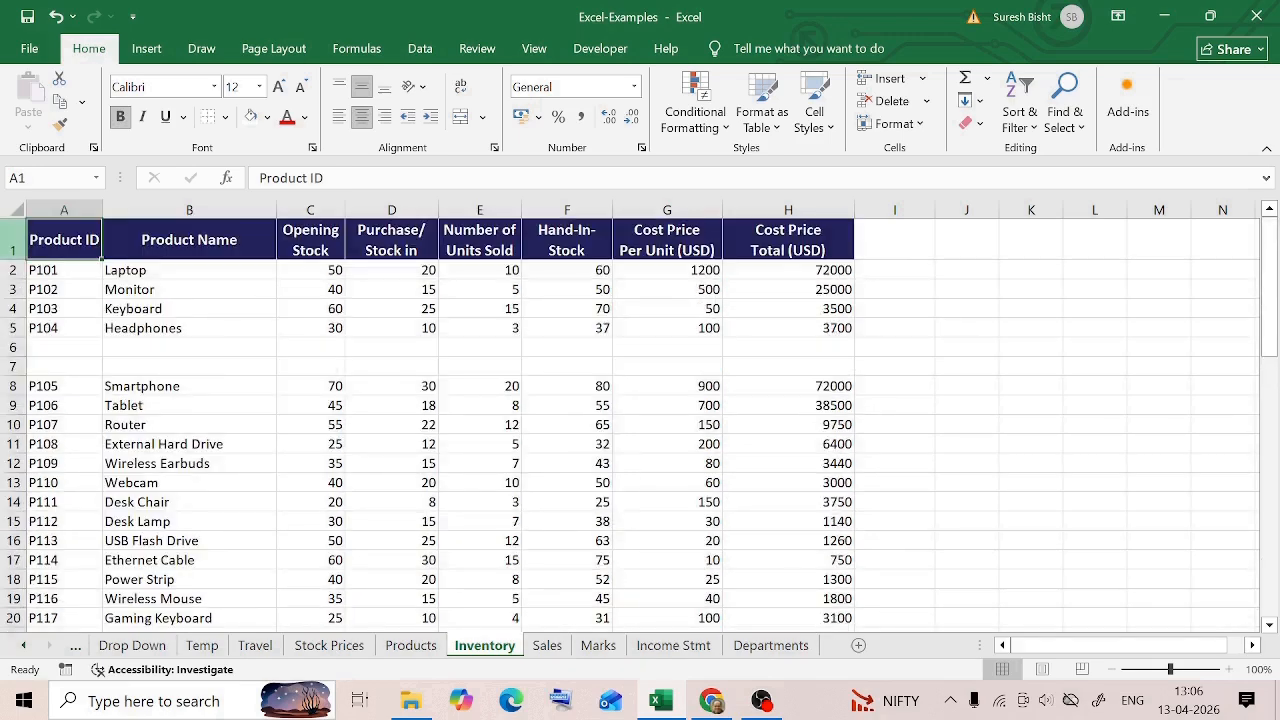
pyautogui.click(60, 272)
pyautogui.hotkey('ctrl', 'shift', 'End')
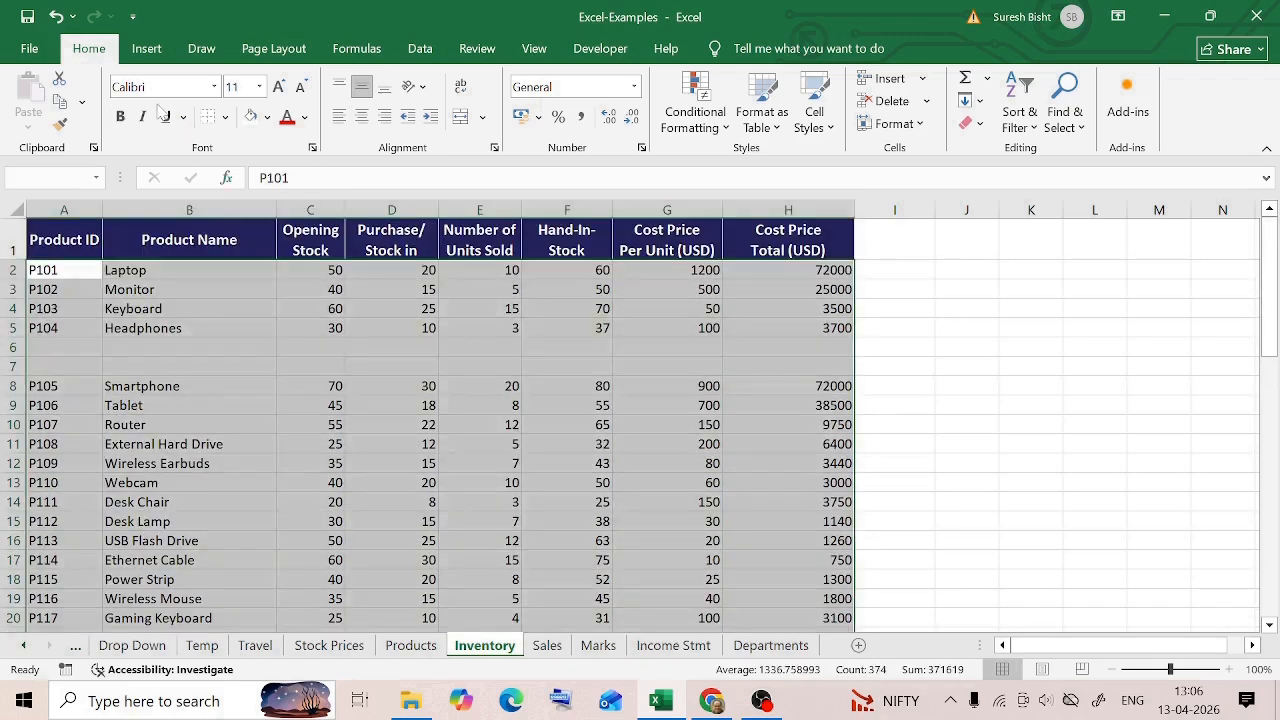
pyautogui.click(1082, 128)
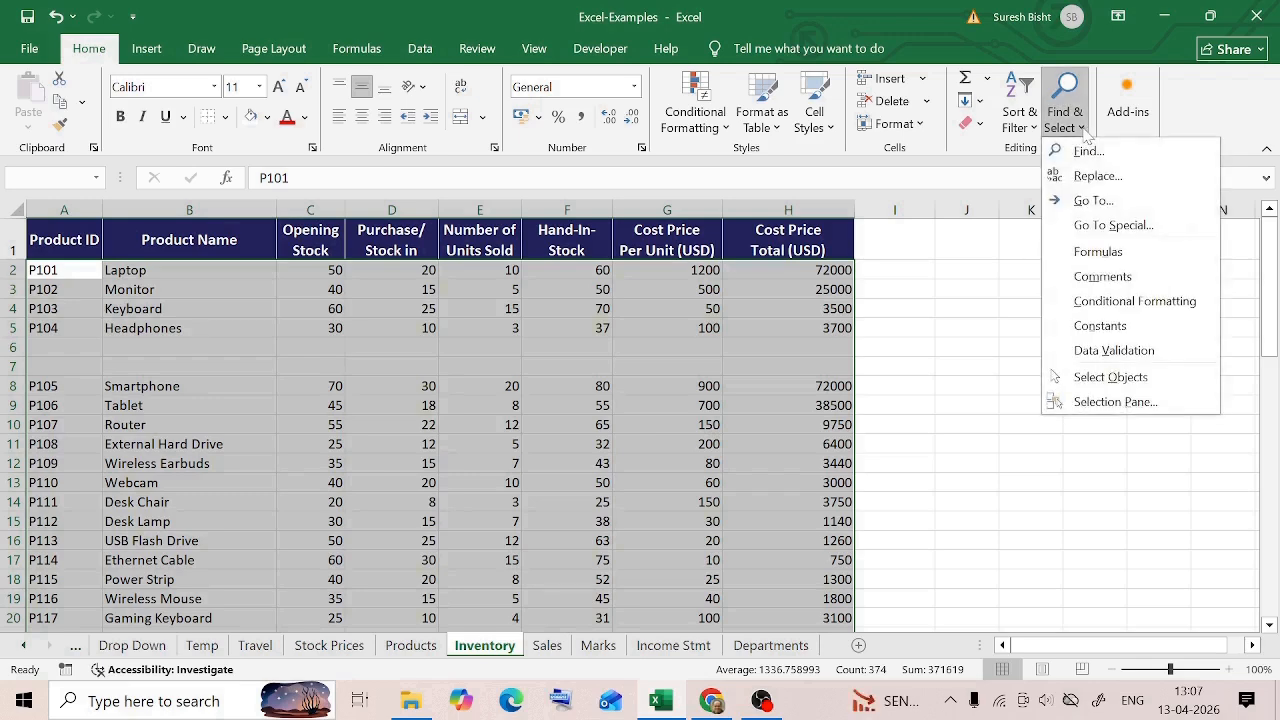
pyautogui.click(1112, 225)
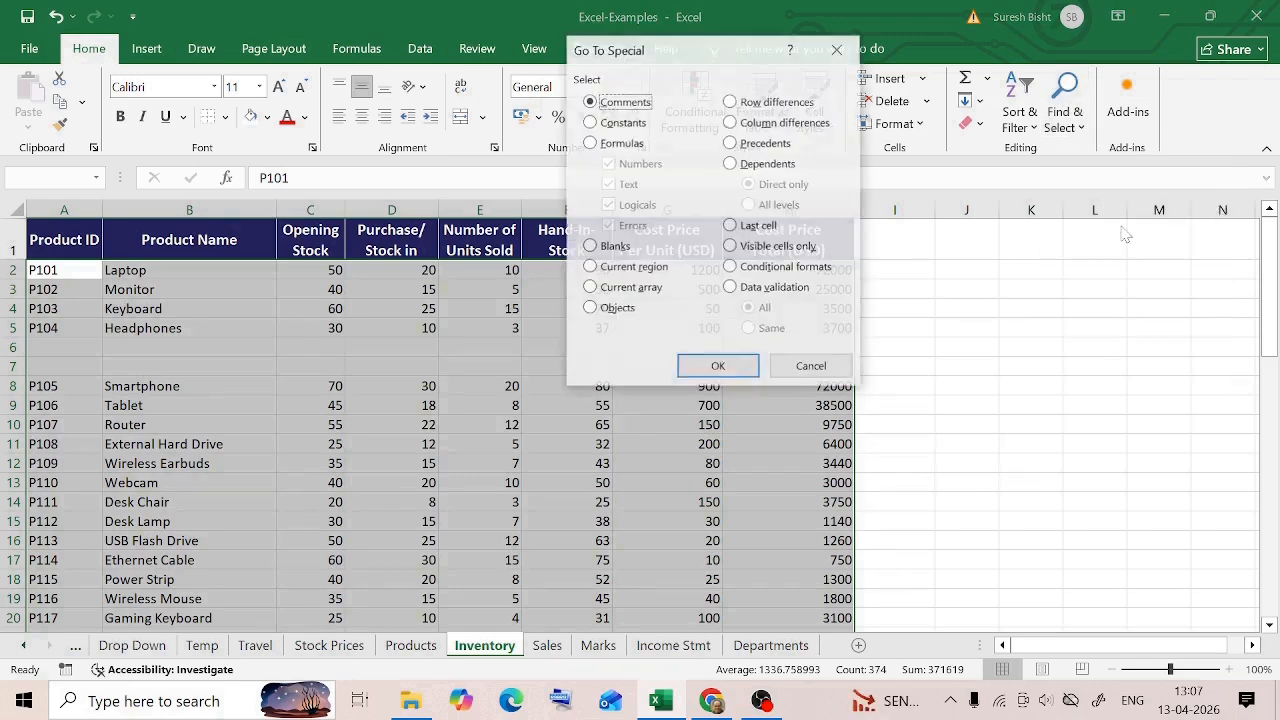
pyautogui.click(591, 248)
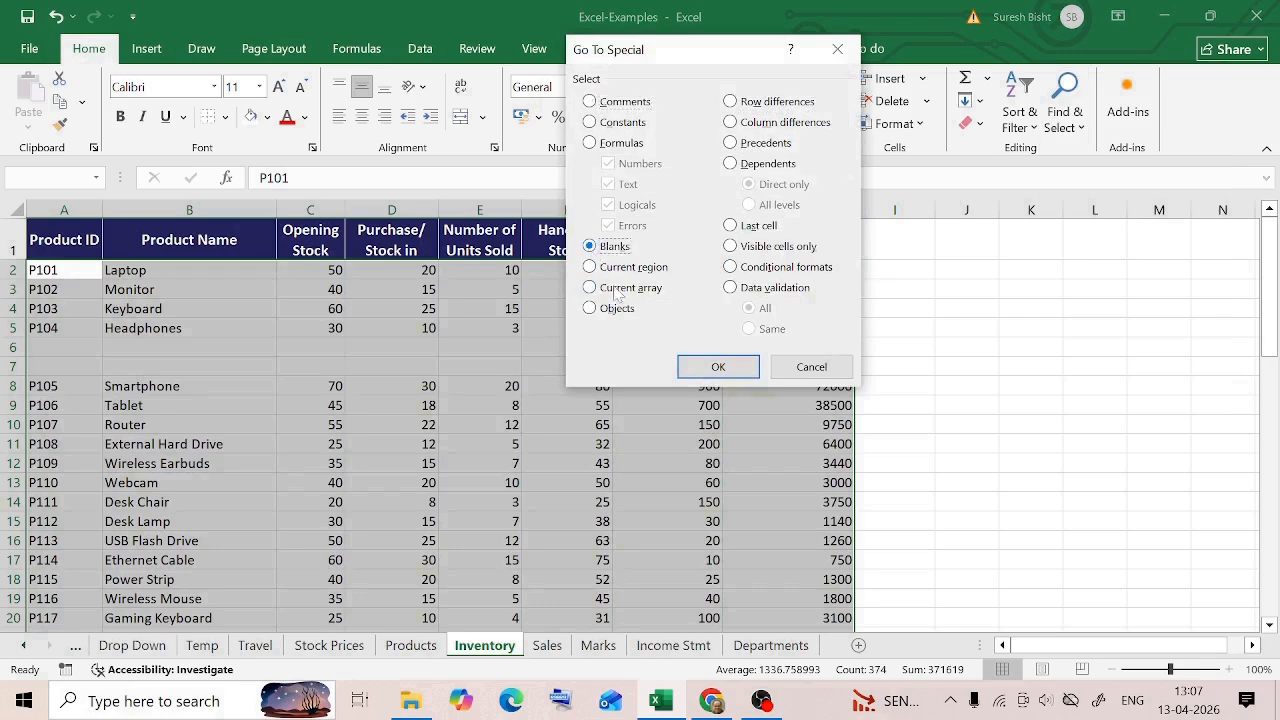
pyautogui.click(718, 367)
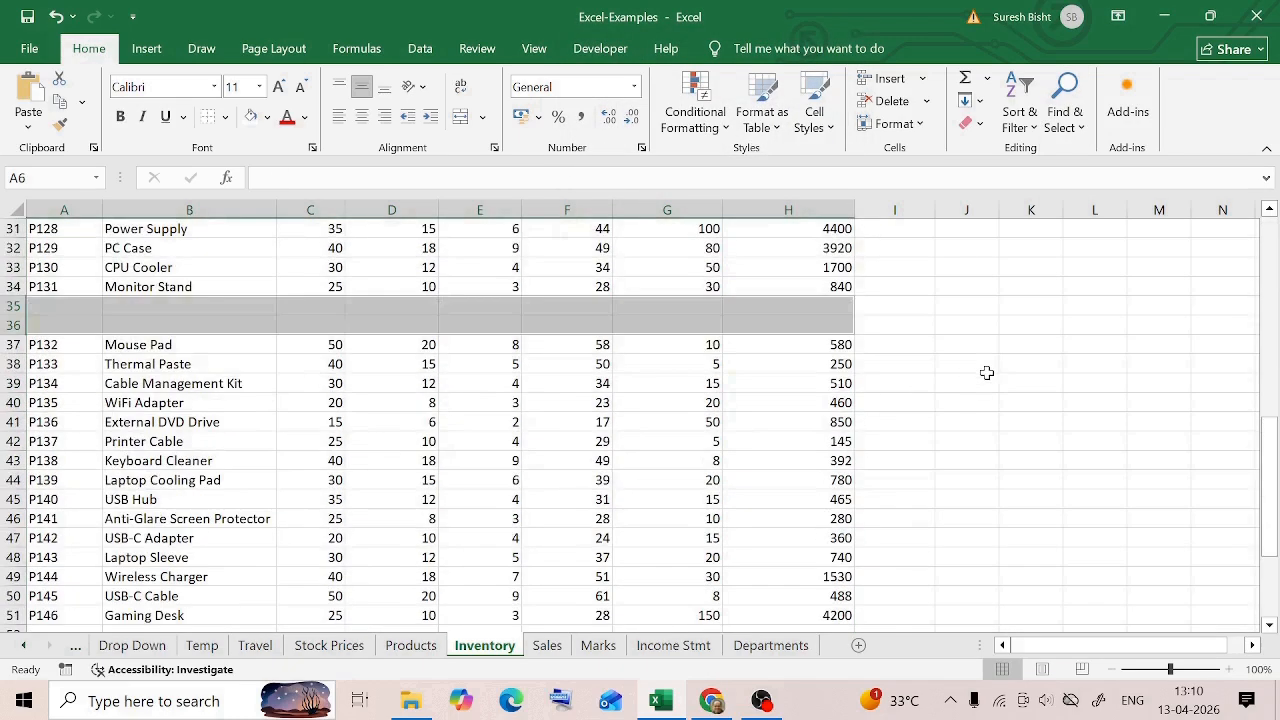
# Delete the selected blank cells to close the gaps between the product rows
pyautogui.scroll(10, 987, 373)
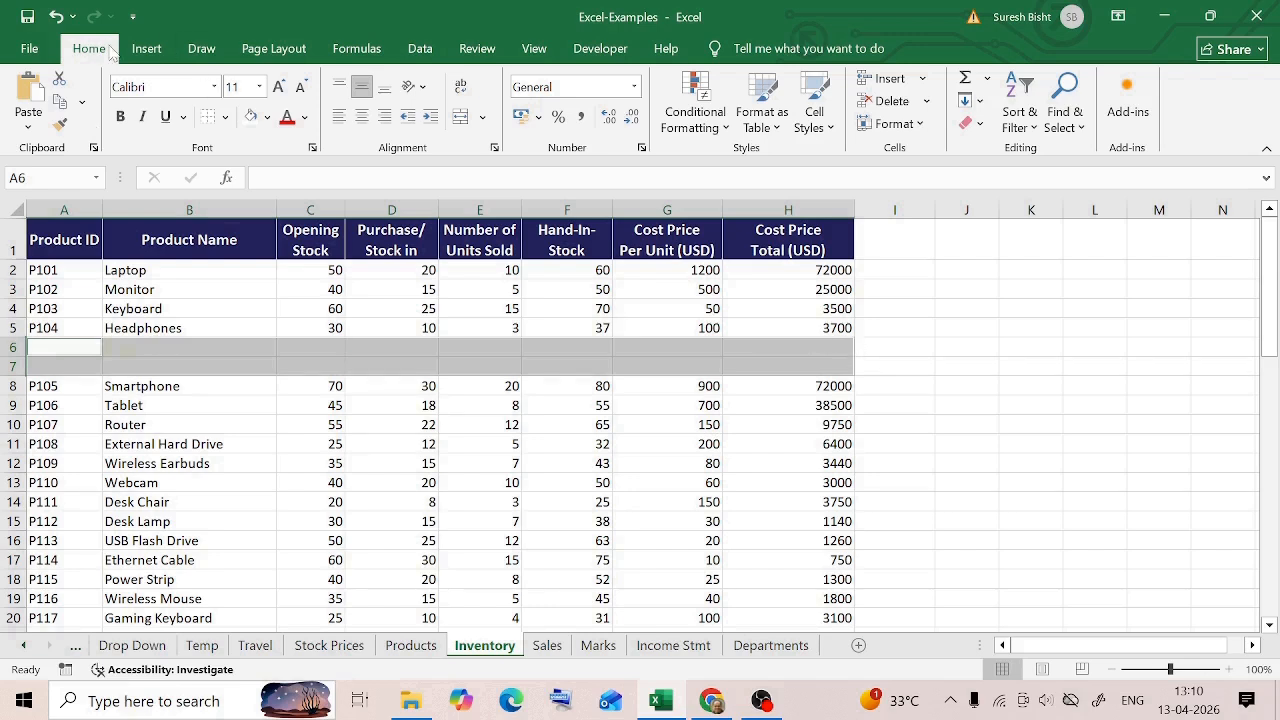
pyautogui.click(895, 103)
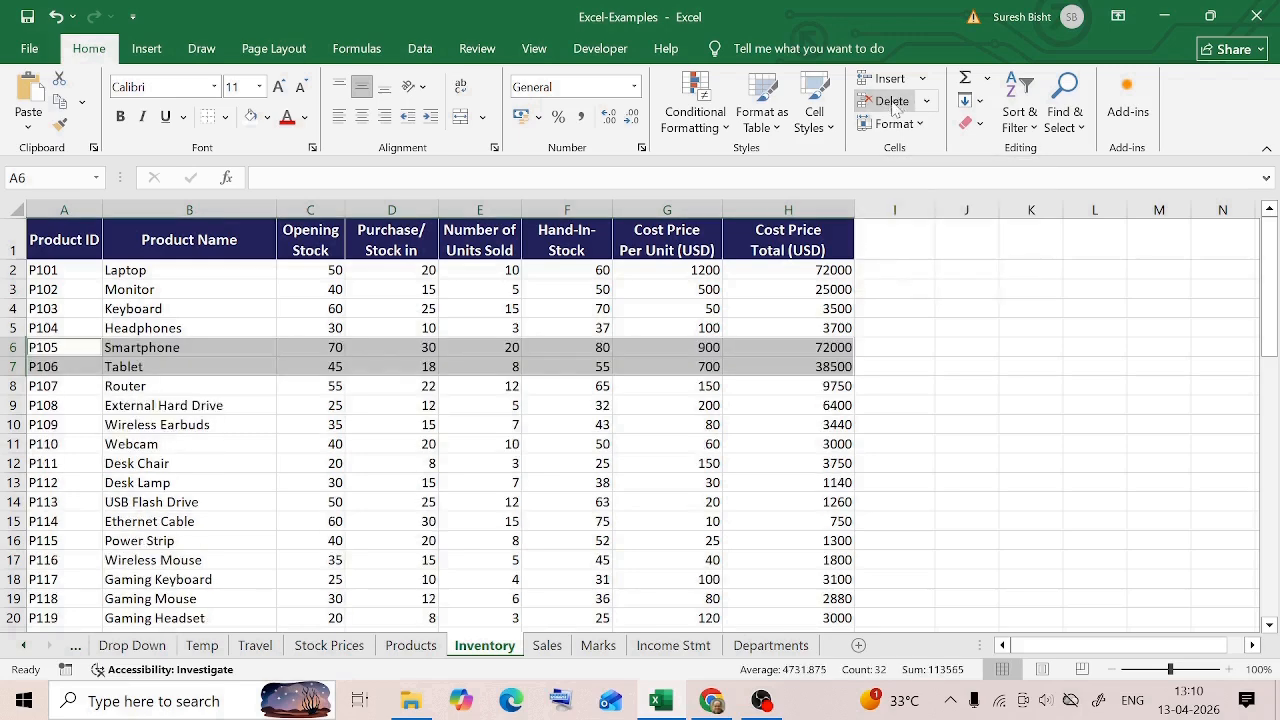
pyautogui.scroll(-7, 909, 471)
pyautogui.scroll(-3, 909, 471)
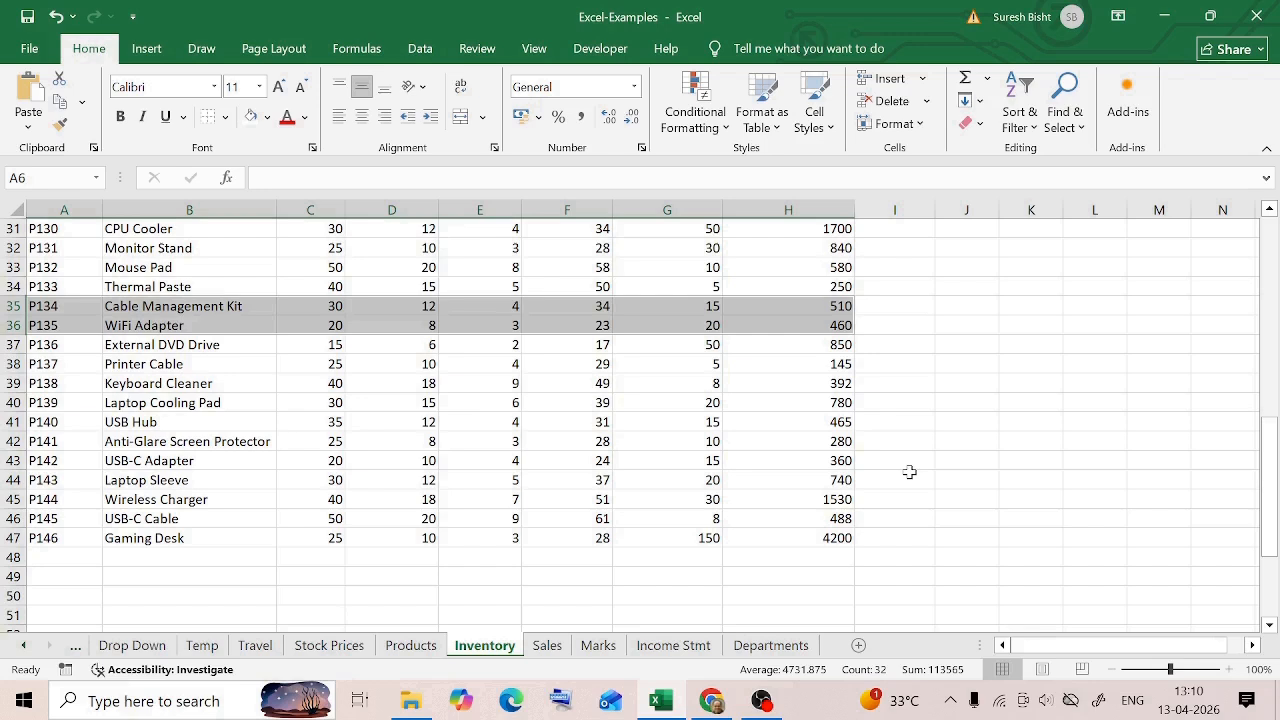
pyautogui.click(918, 400)
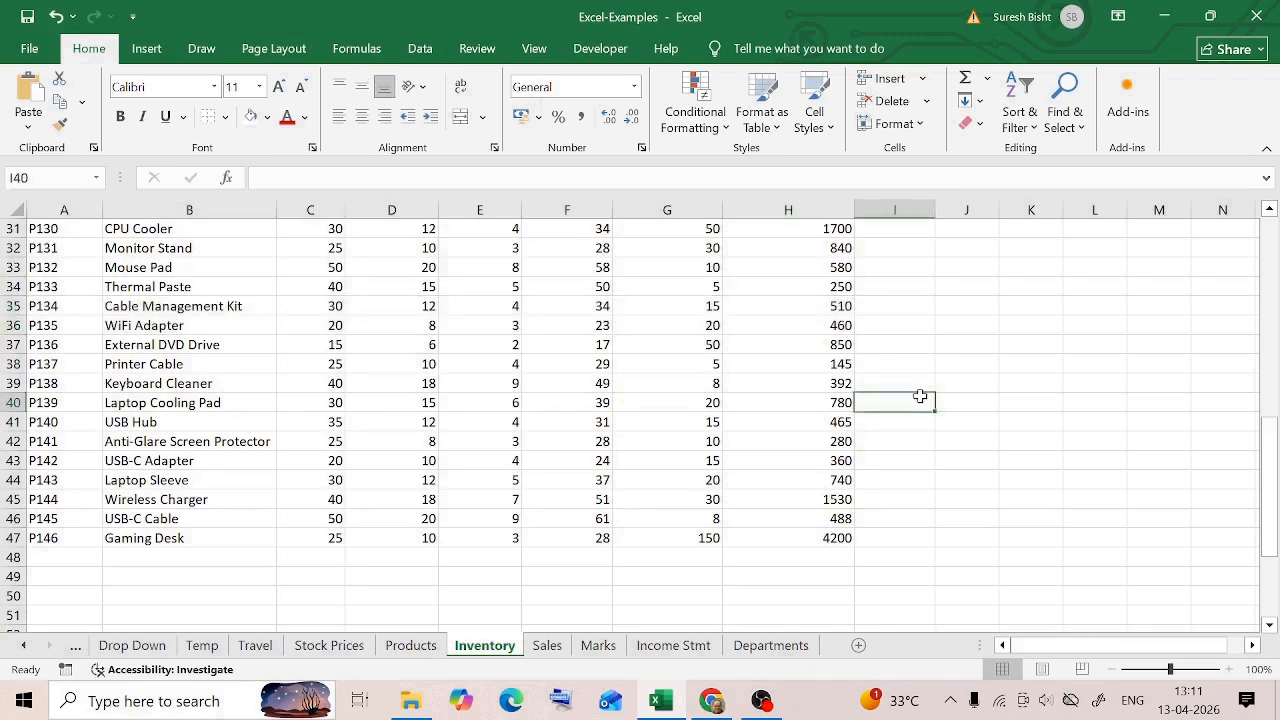
# Examine the fully blank rows 6–7 and 35–36 and the partly filled test rows 52–53 in the inventory table
pyautogui.scroll(3, 920, 396)
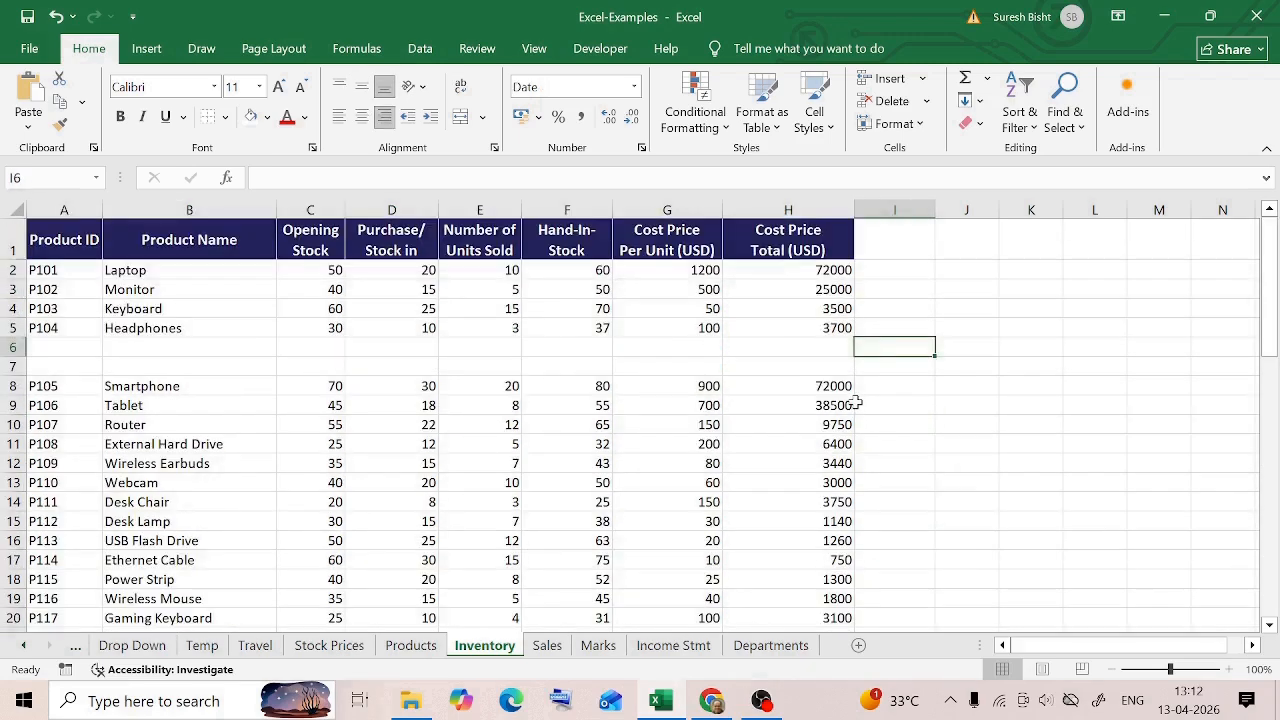
pyautogui.moveTo(46, 352); pyautogui.dragTo(786, 369)
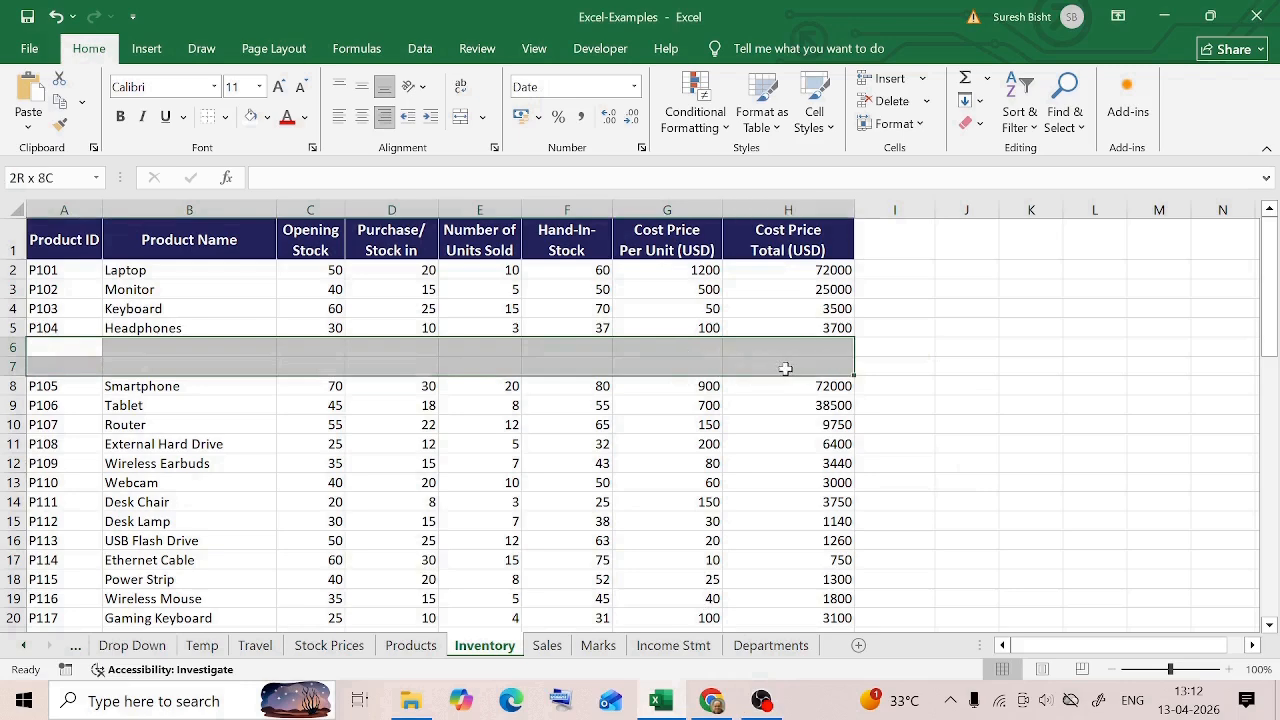
pyautogui.scroll(-8, 323, 434)
pyautogui.click(60, 424)
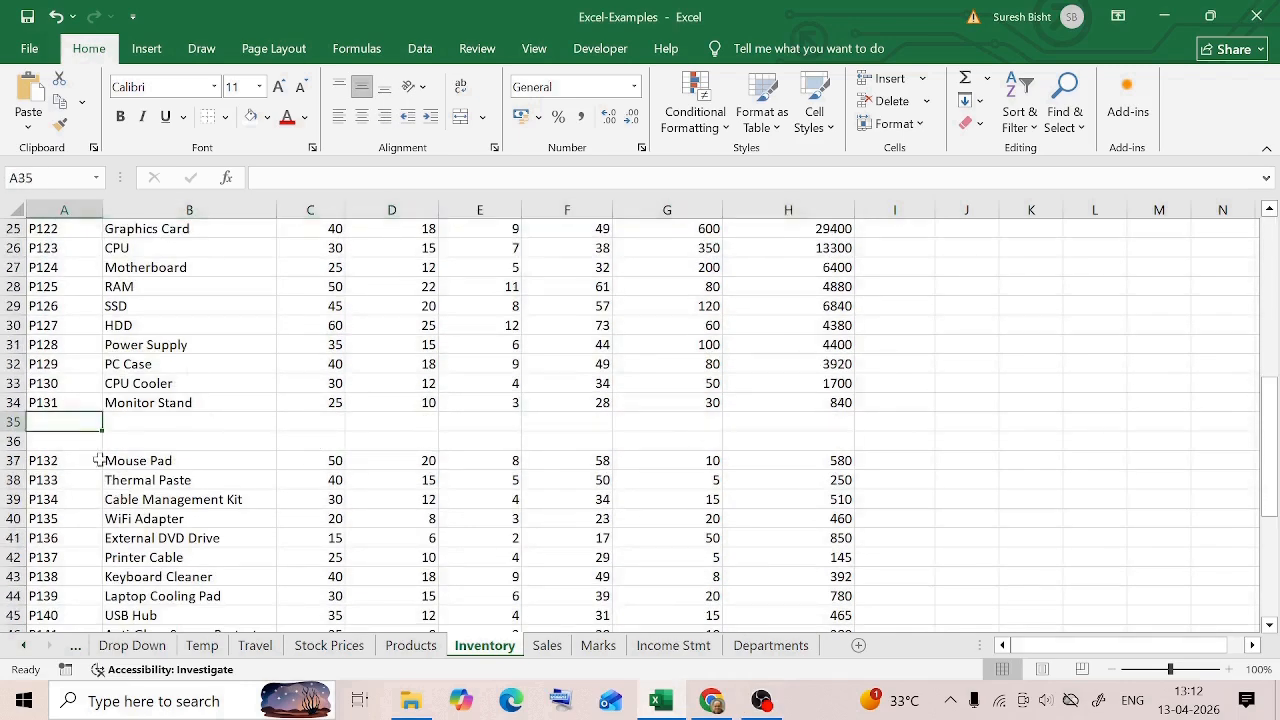
pyautogui.click(685, 480)
pyautogui.scroll(-4, 689, 480)
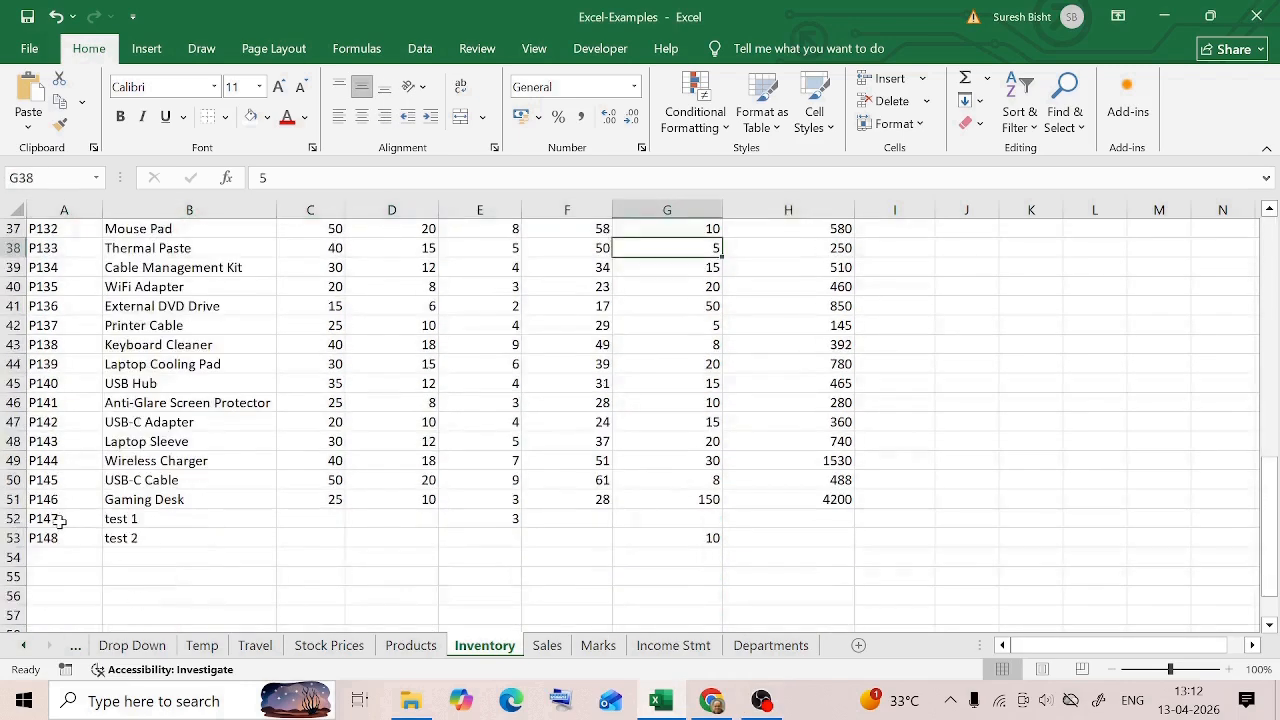
pyautogui.moveTo(60, 521); pyautogui.dragTo(840, 540)
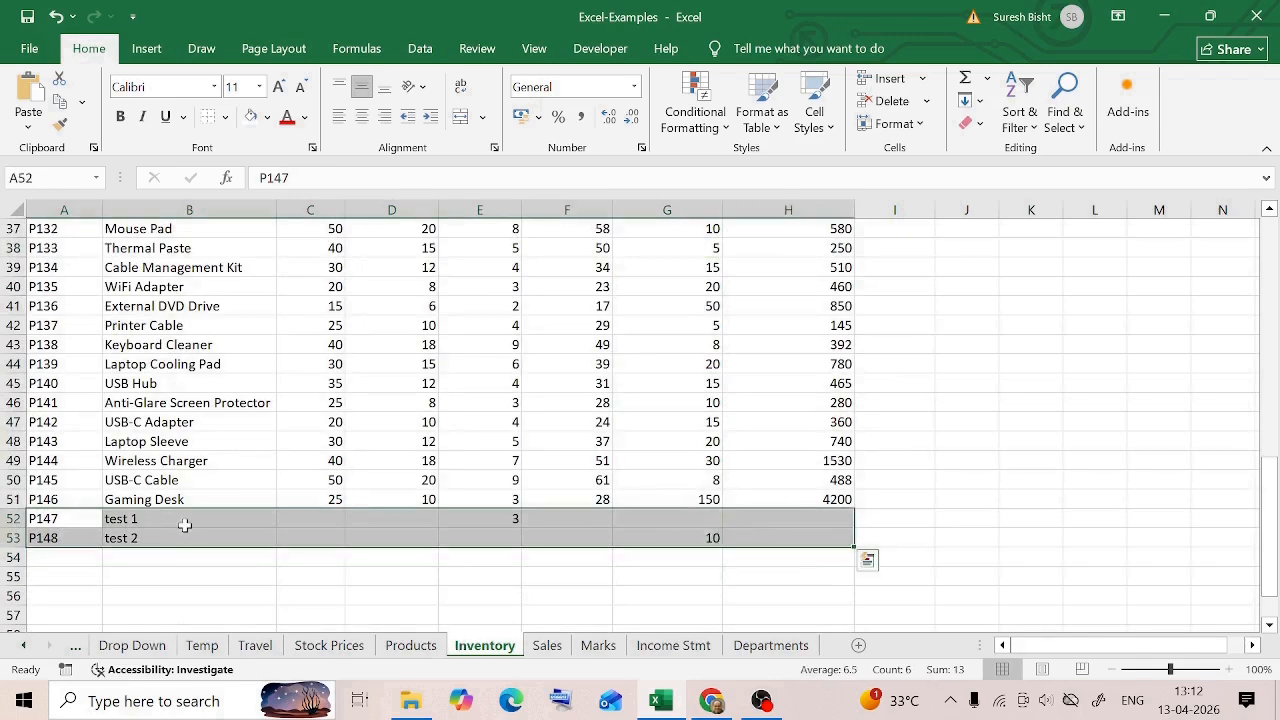
pyautogui.click(289, 555)
pyautogui.click(340, 518)
pyautogui.click(416, 519)
pyautogui.click(503, 518)
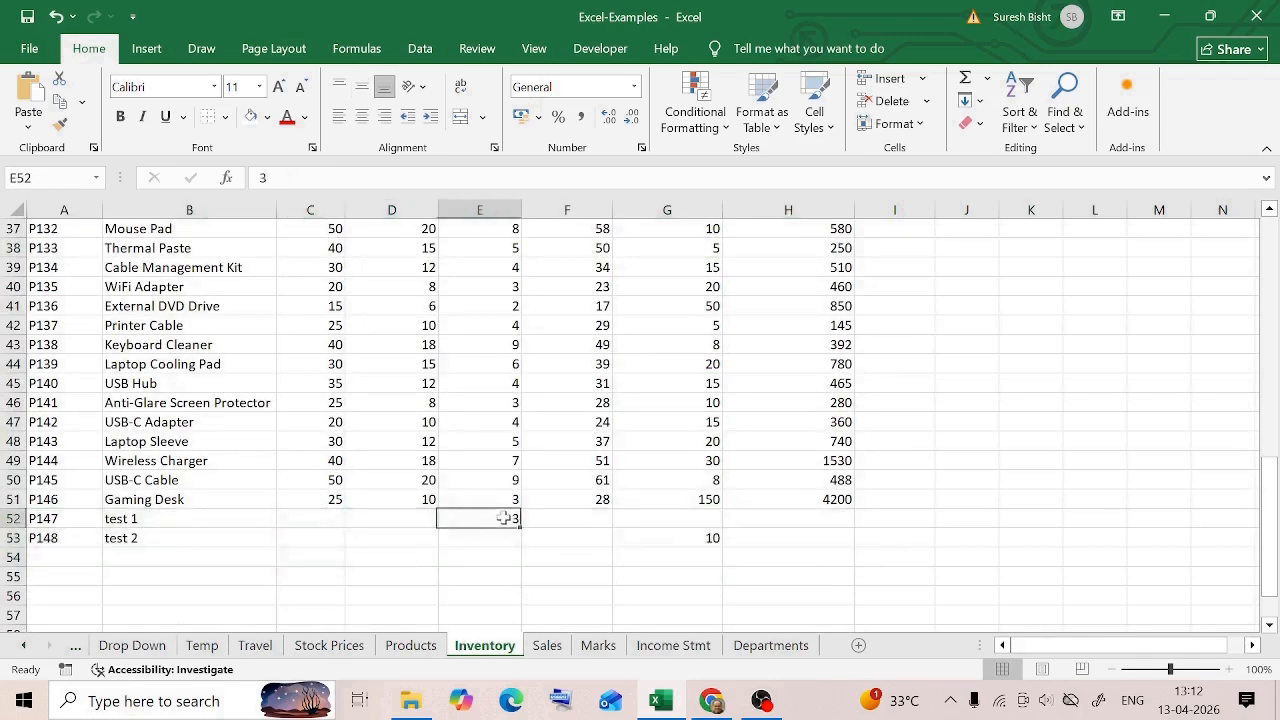
pyautogui.click(415, 538)
# Select only the blank cells within the product data range A2:H53 using Go To Special, including those in the test rows
pyautogui.scroll(12, 510, 470)
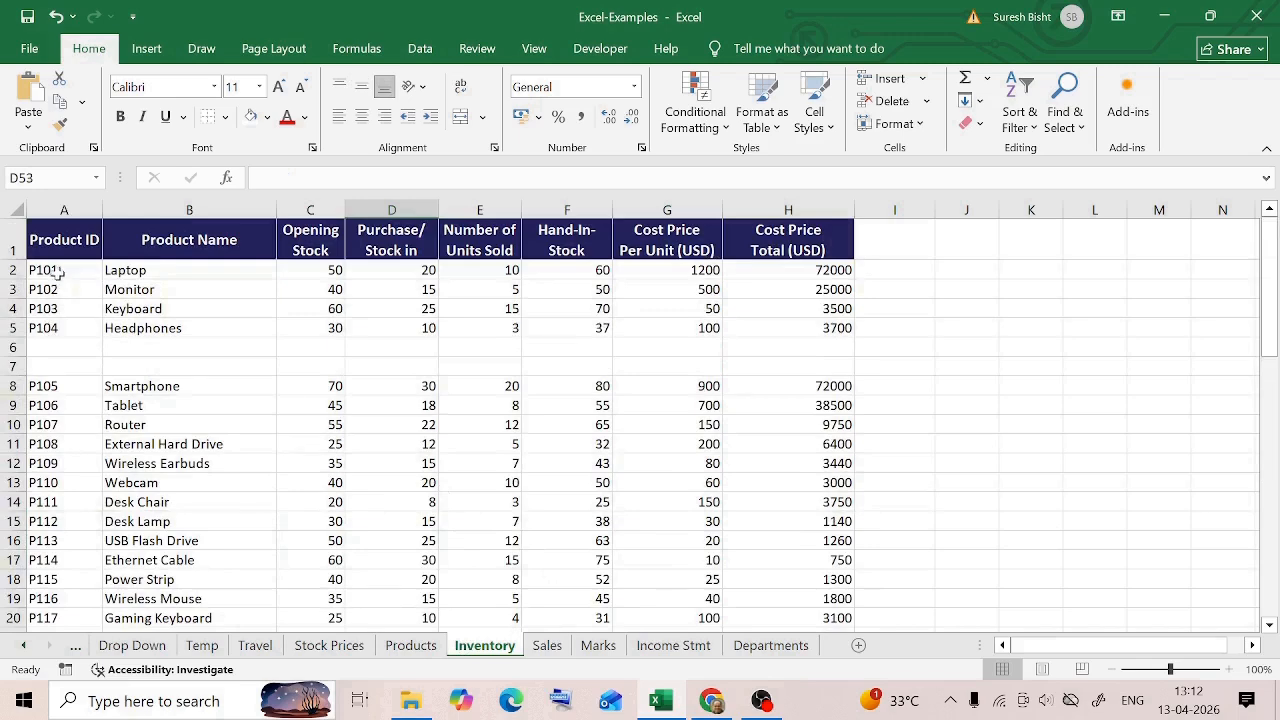
pyautogui.click(57, 270)
pyautogui.scroll(-12, 657, 423)
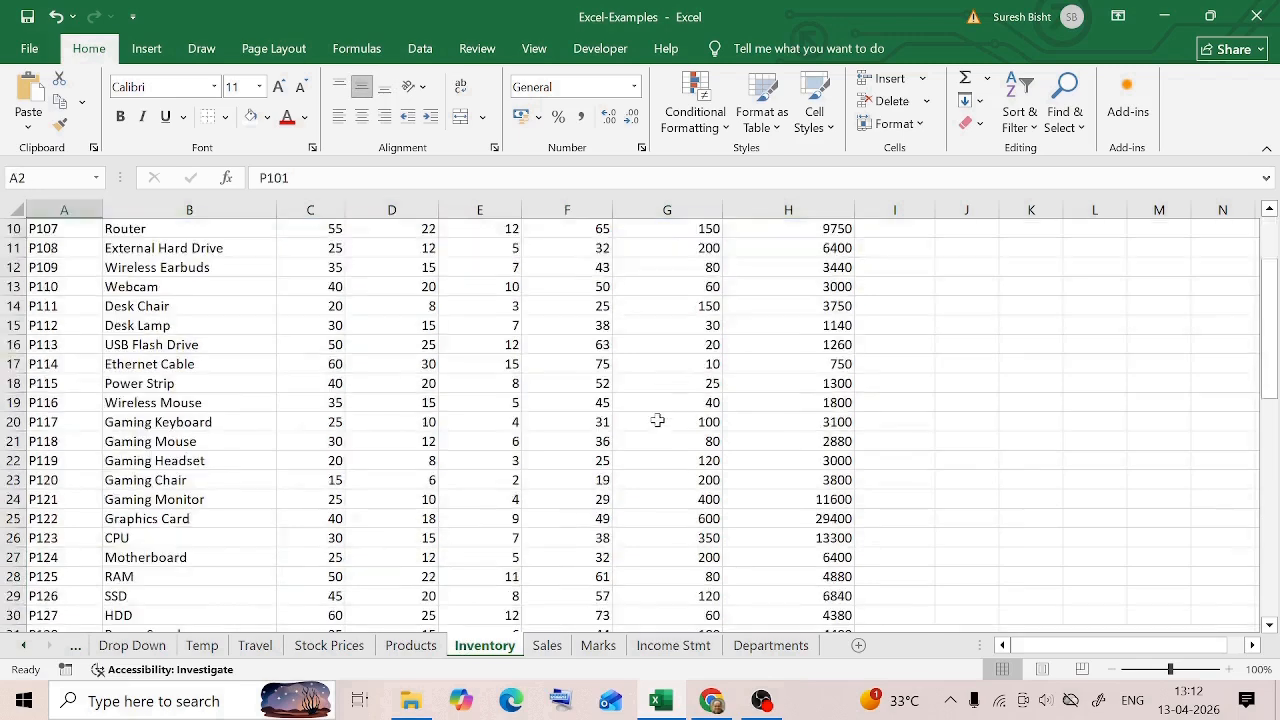
pyautogui.keyDown('shift'); pyautogui.click(815, 538); pyautogui.keyUp('shift')
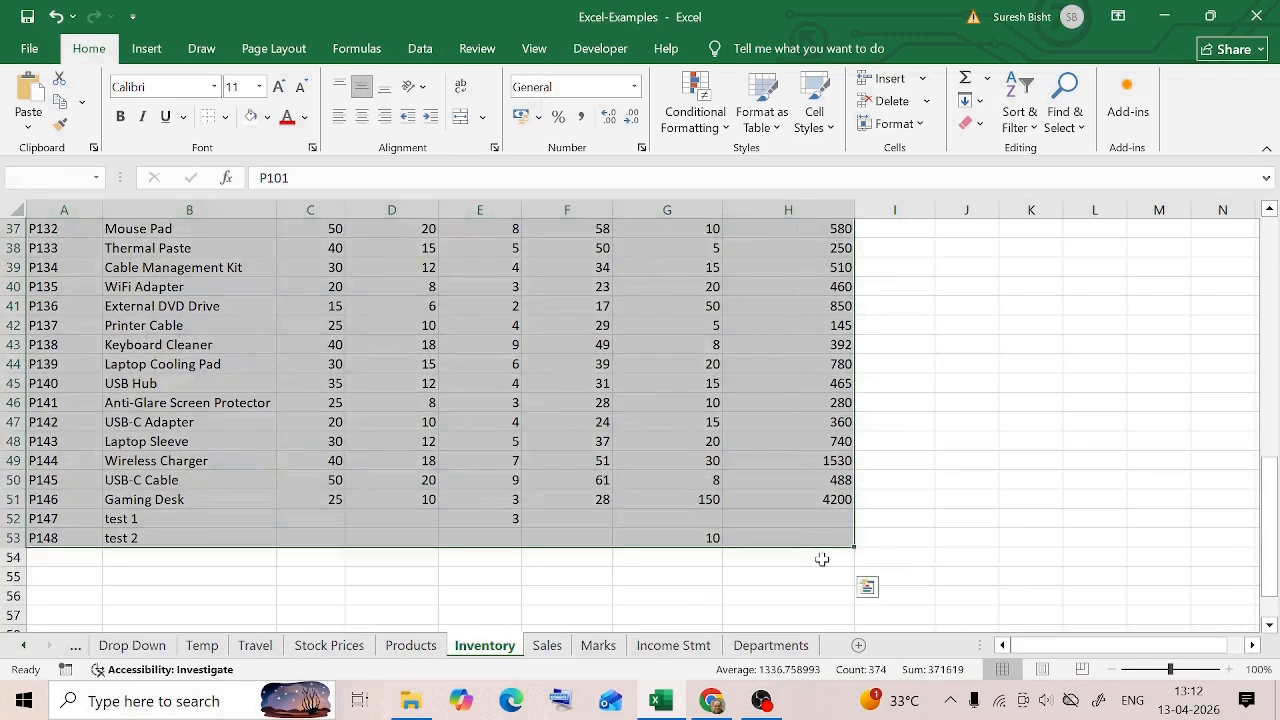
pyautogui.click(1080, 128)
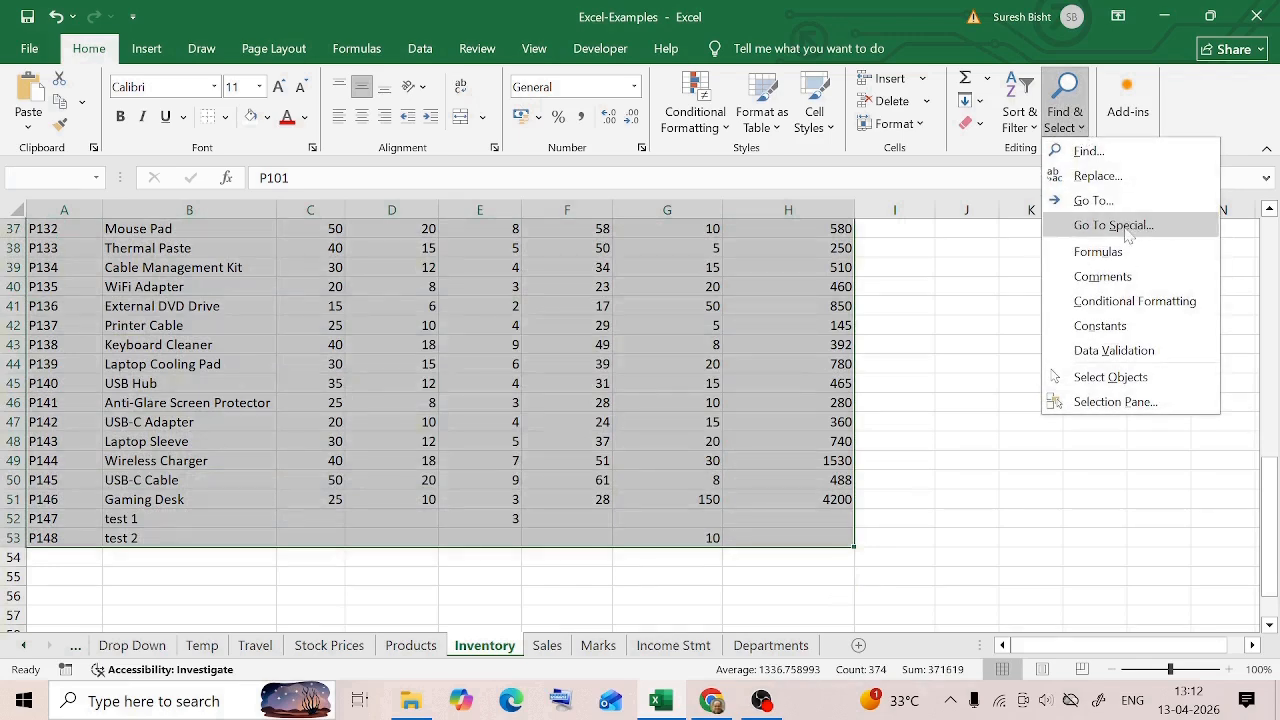
pyautogui.click(1127, 226)
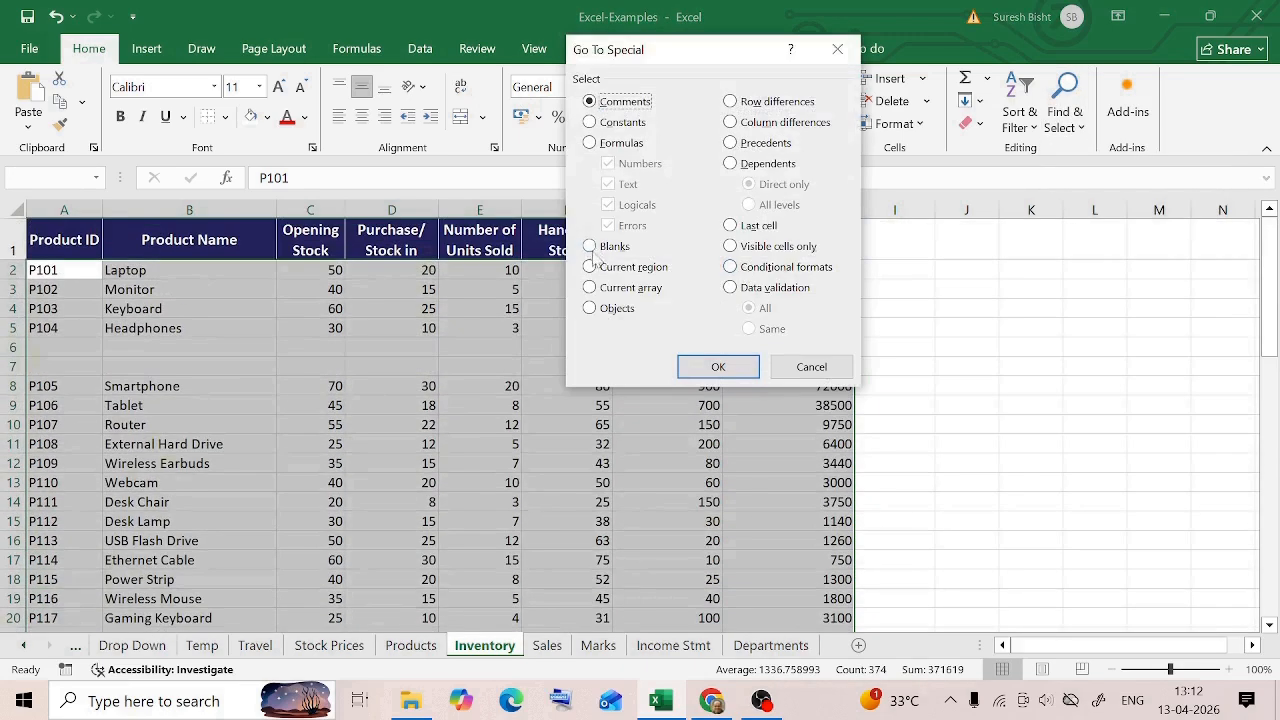
pyautogui.click(592, 250)
pyautogui.click(738, 372)
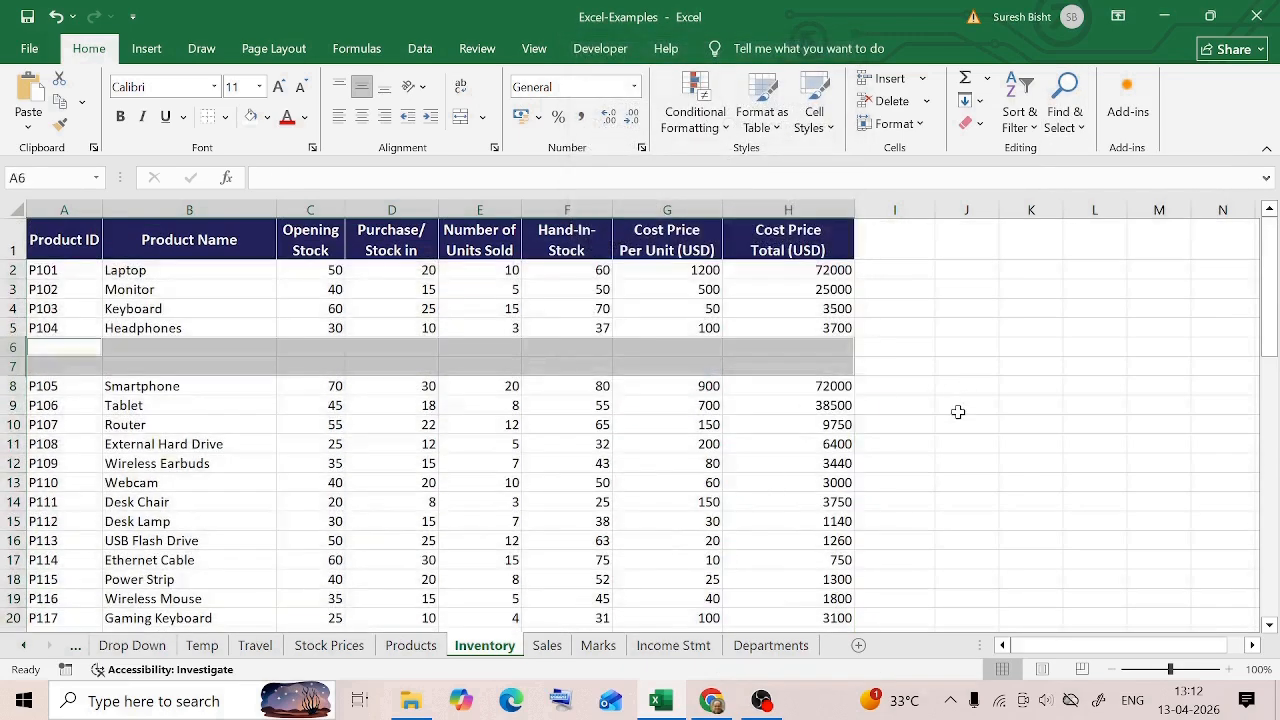
# Review the blank cells picked across the table and delete them from the sheet
pyautogui.scroll(-11, 957, 412)
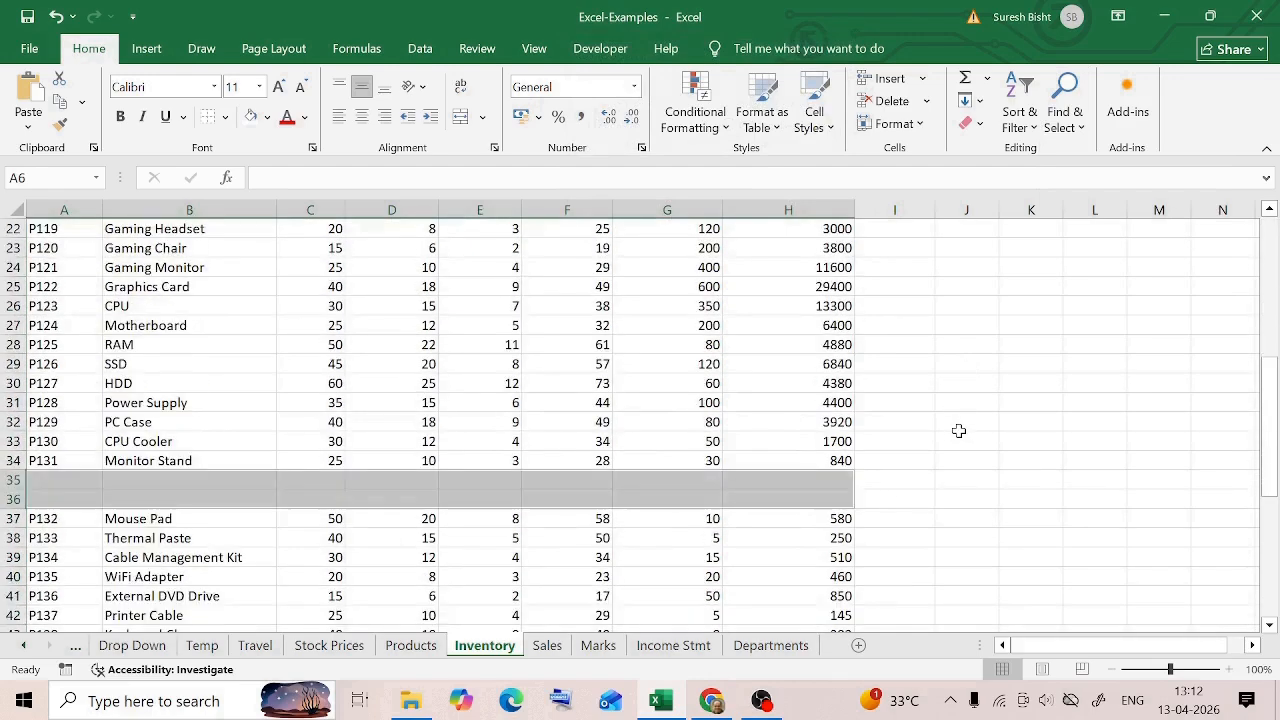
pyautogui.scroll(-2, 952, 438)
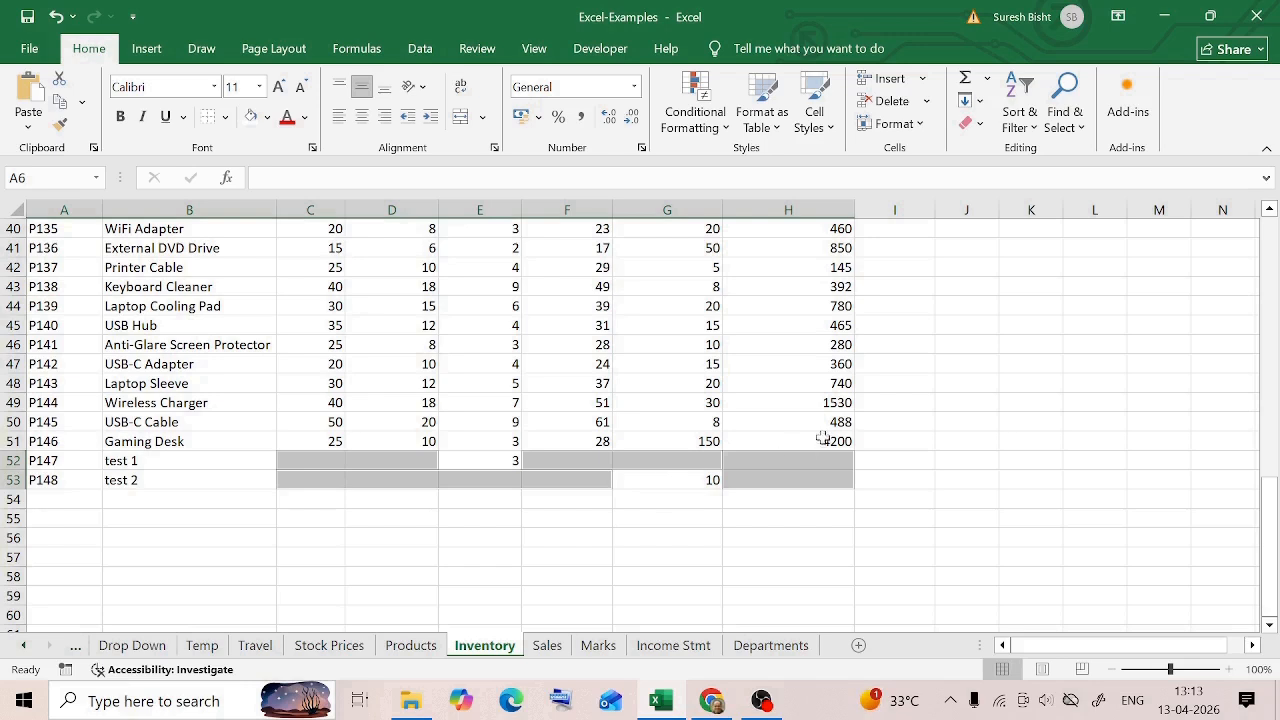
pyautogui.click(890, 106)
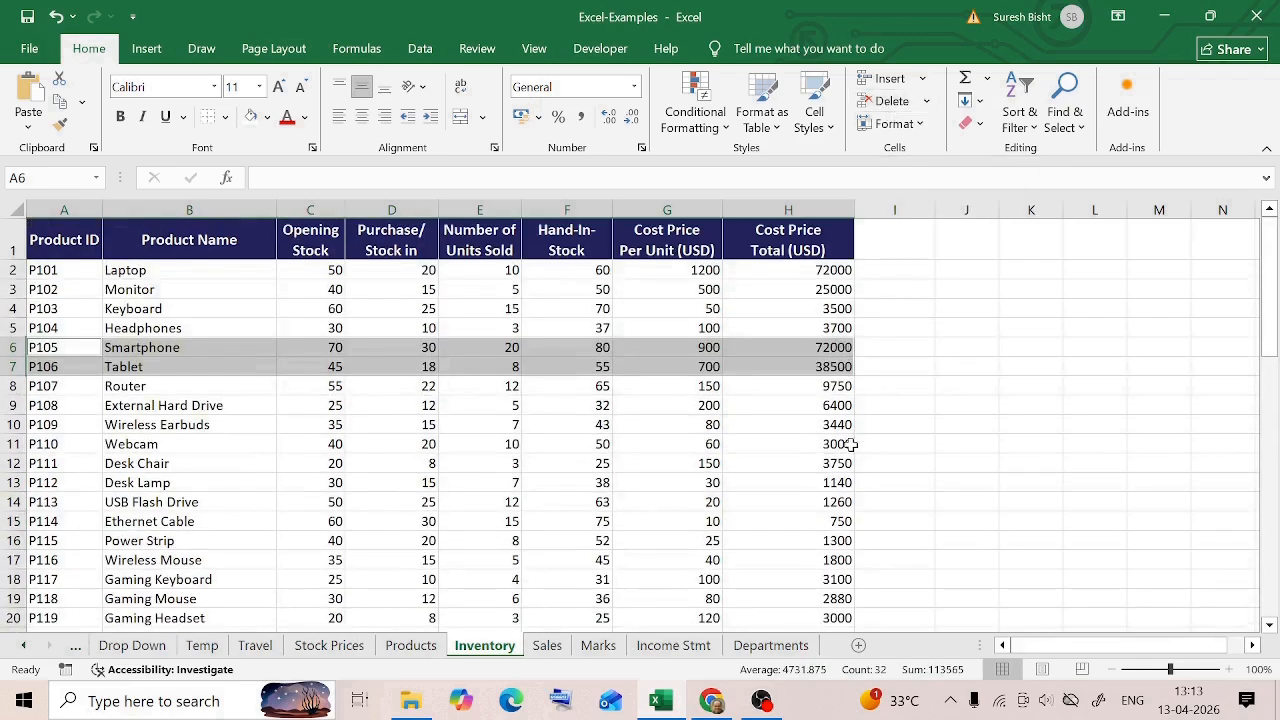
# Check the test 1 and test 2 rows to see which columns their values sit in after the deletion
pyautogui.scroll(-1, 1018, 446)
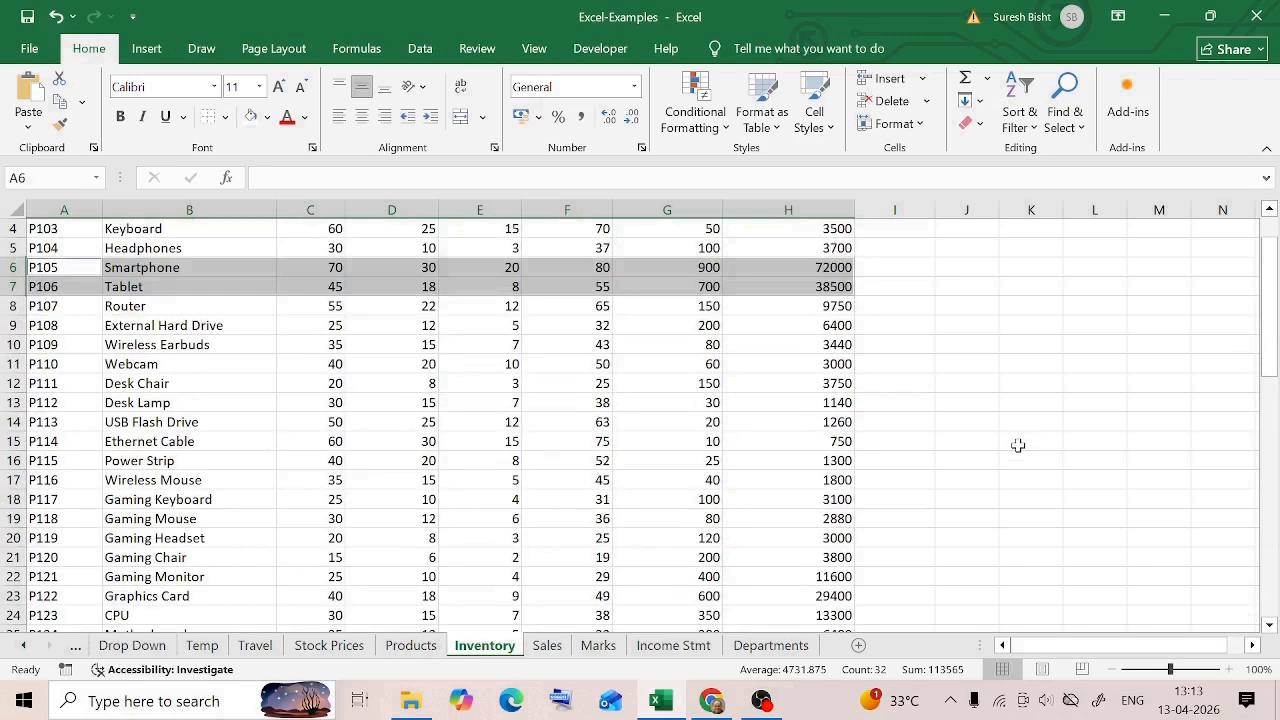
pyautogui.scroll(-11, 1018, 445)
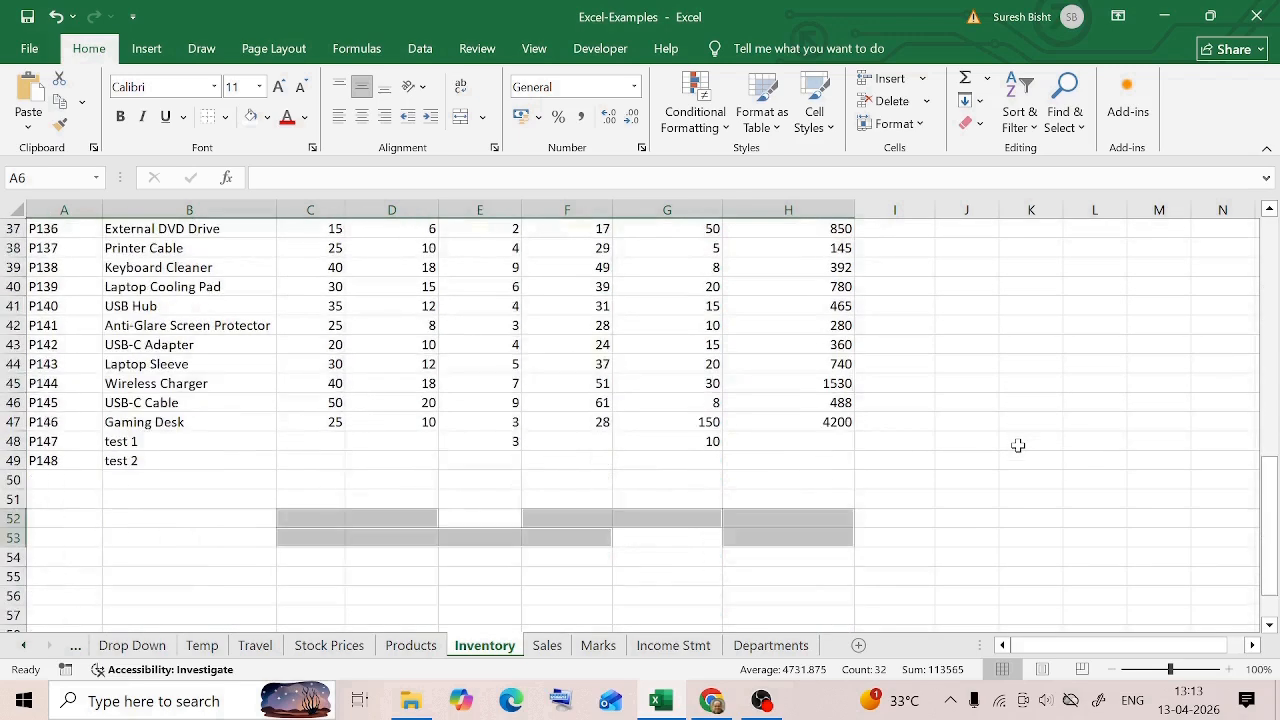
pyautogui.click(363, 423)
pyautogui.click(471, 423)
pyautogui.click(495, 440)
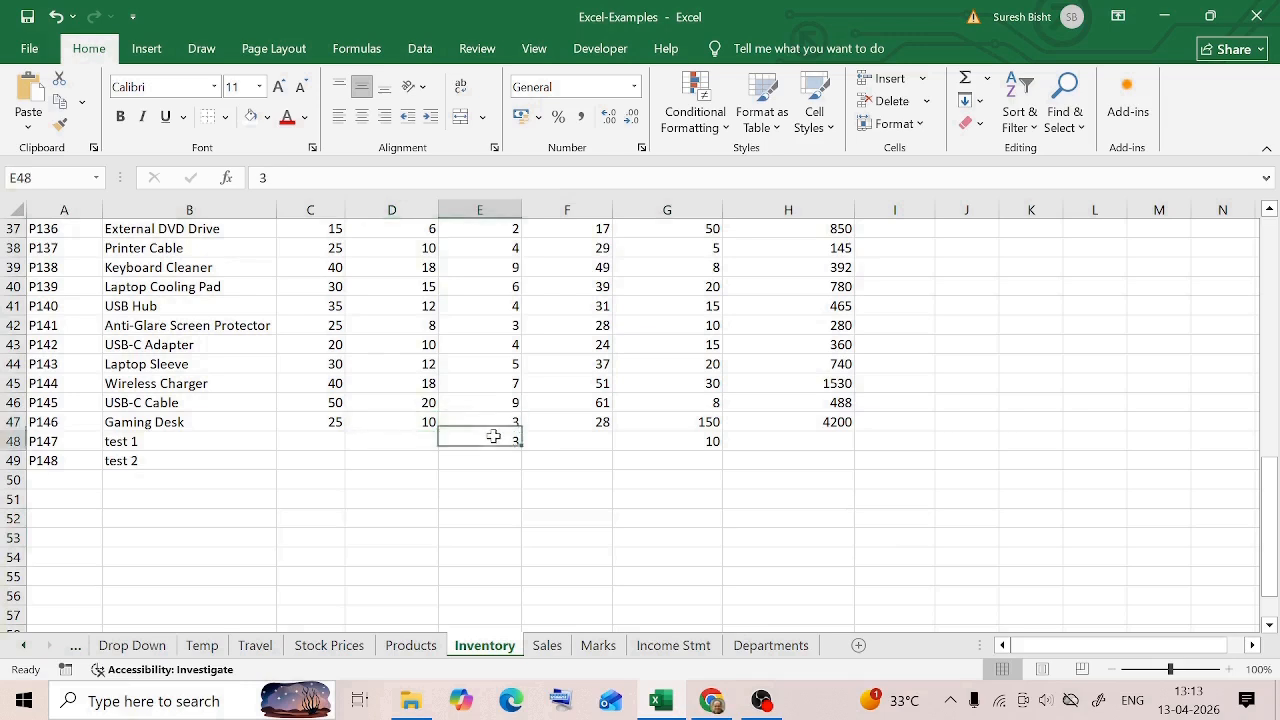
pyautogui.click(124, 460)
pyautogui.click(690, 458)
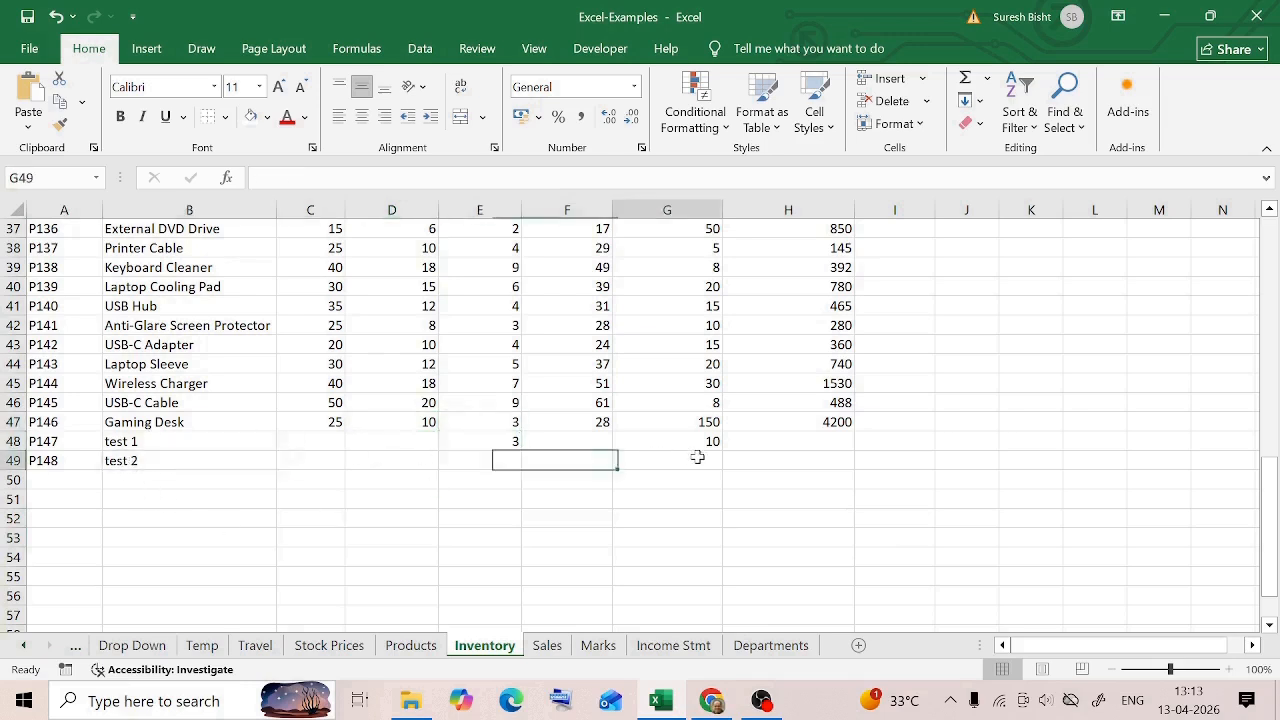
pyautogui.click(125, 460)
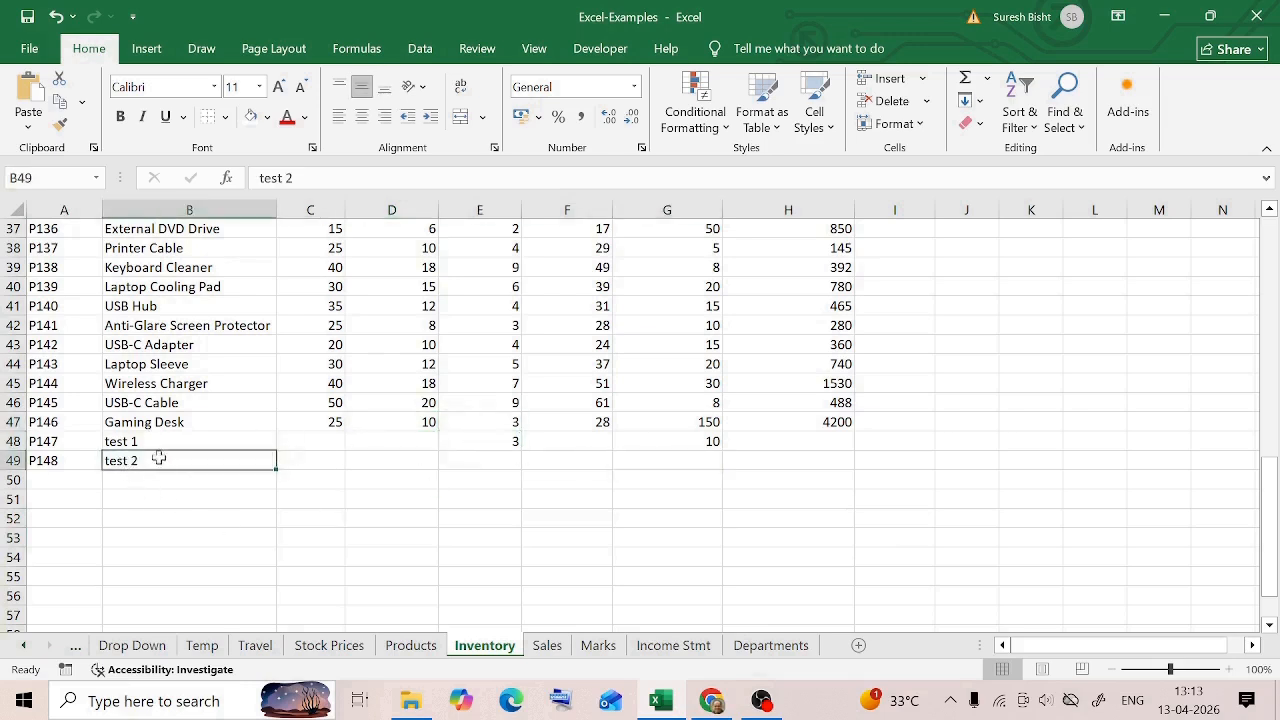
pyautogui.click(709, 441)
pyautogui.click(126, 447)
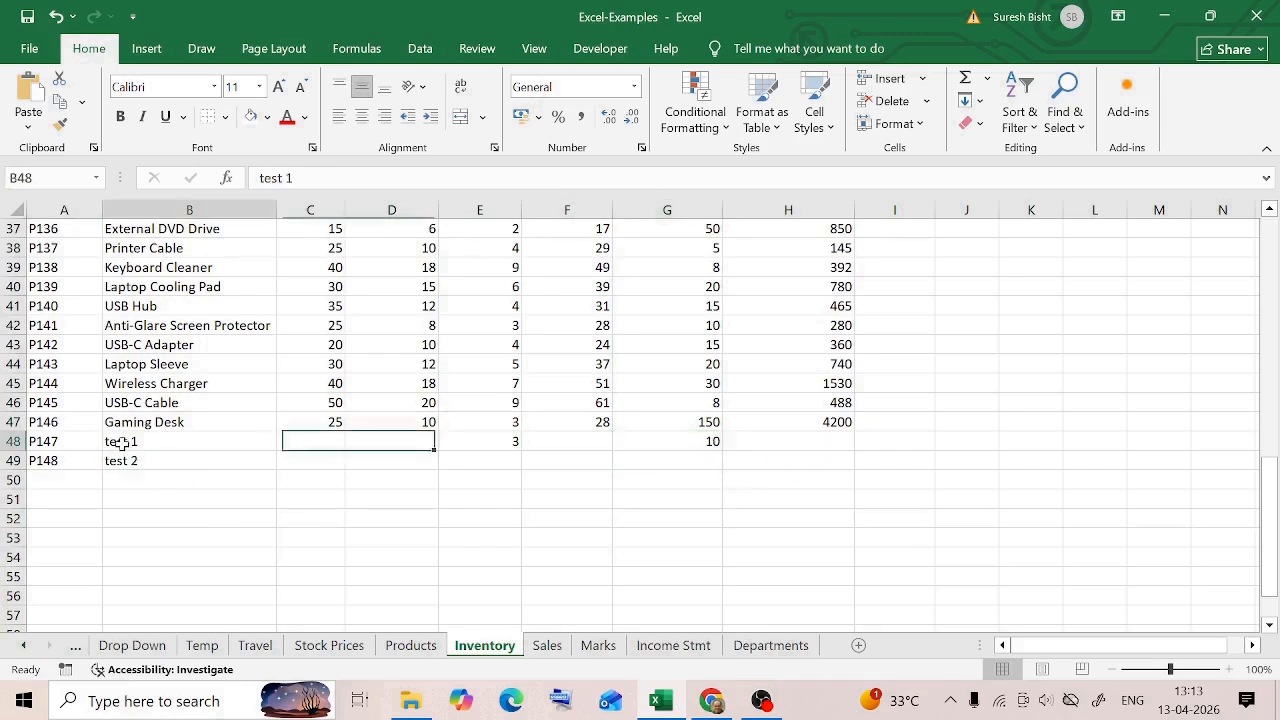
pyautogui.click(665, 443)
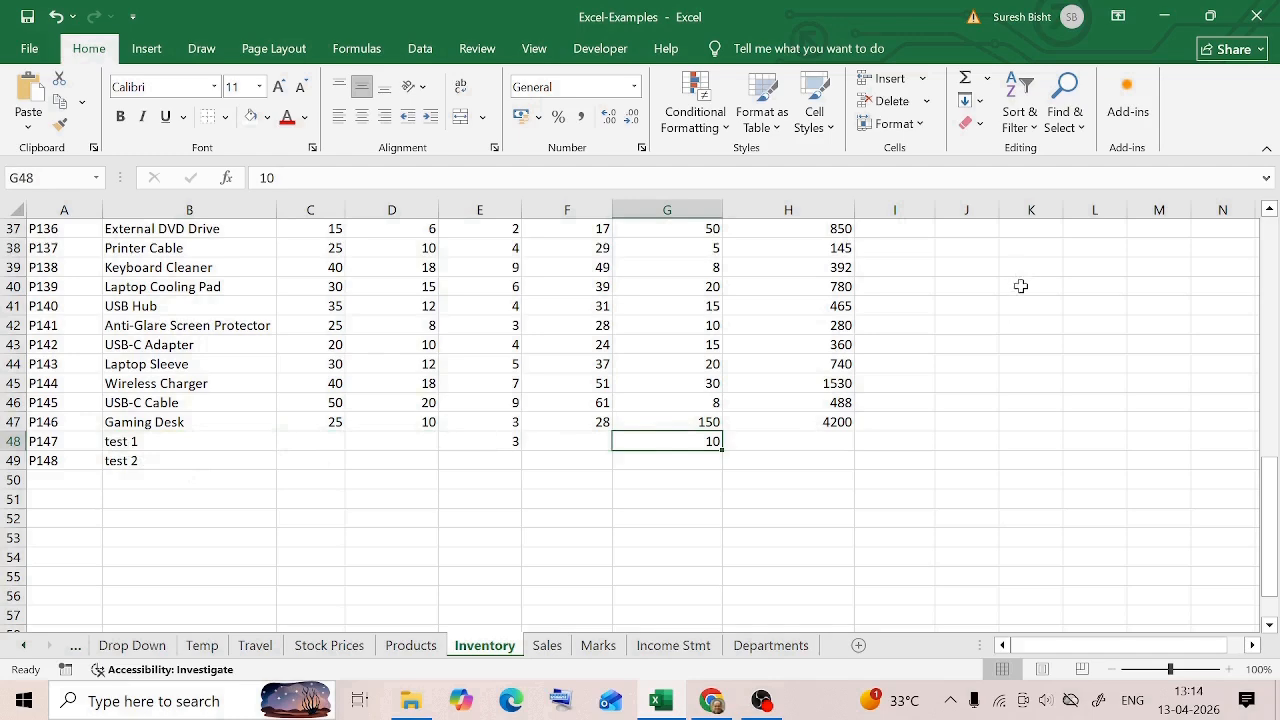
# Undo the blank-cell deletion and check the blank rows in the inventory table
pyautogui.hotkey('ctrl', 'z')
pyautogui.click(1045, 344)
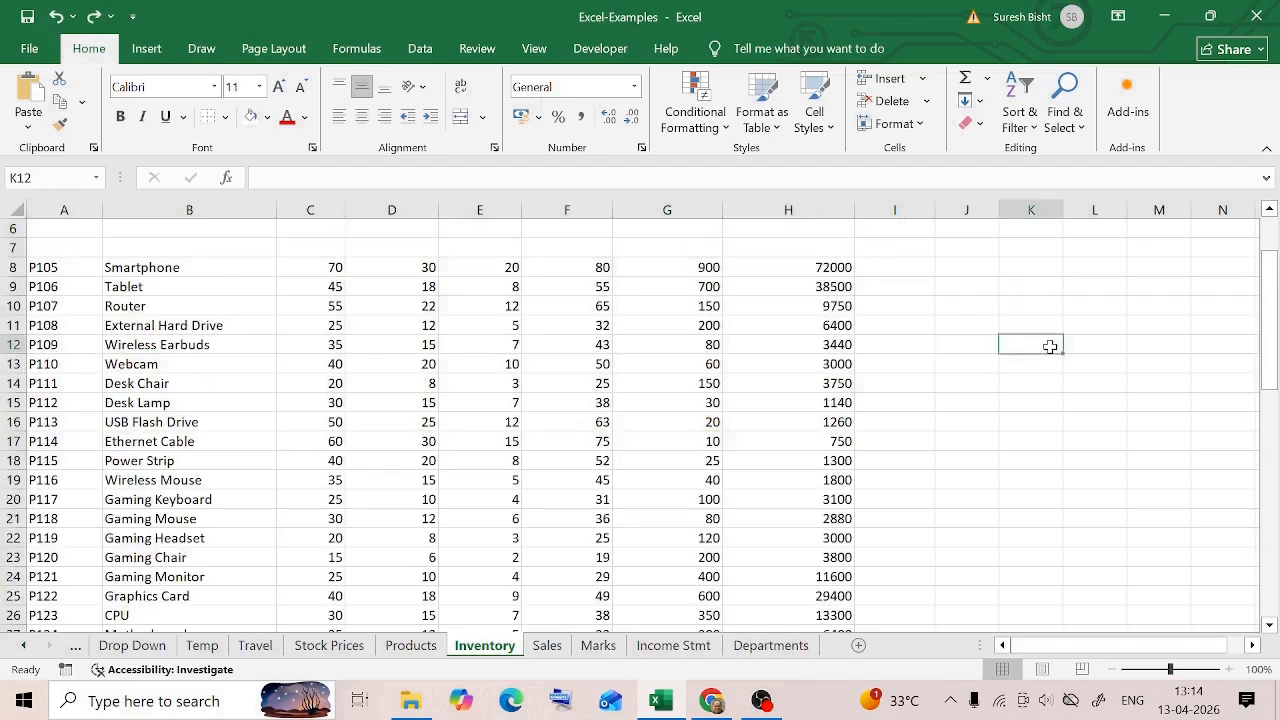
pyautogui.scroll(-6, 950, 356)
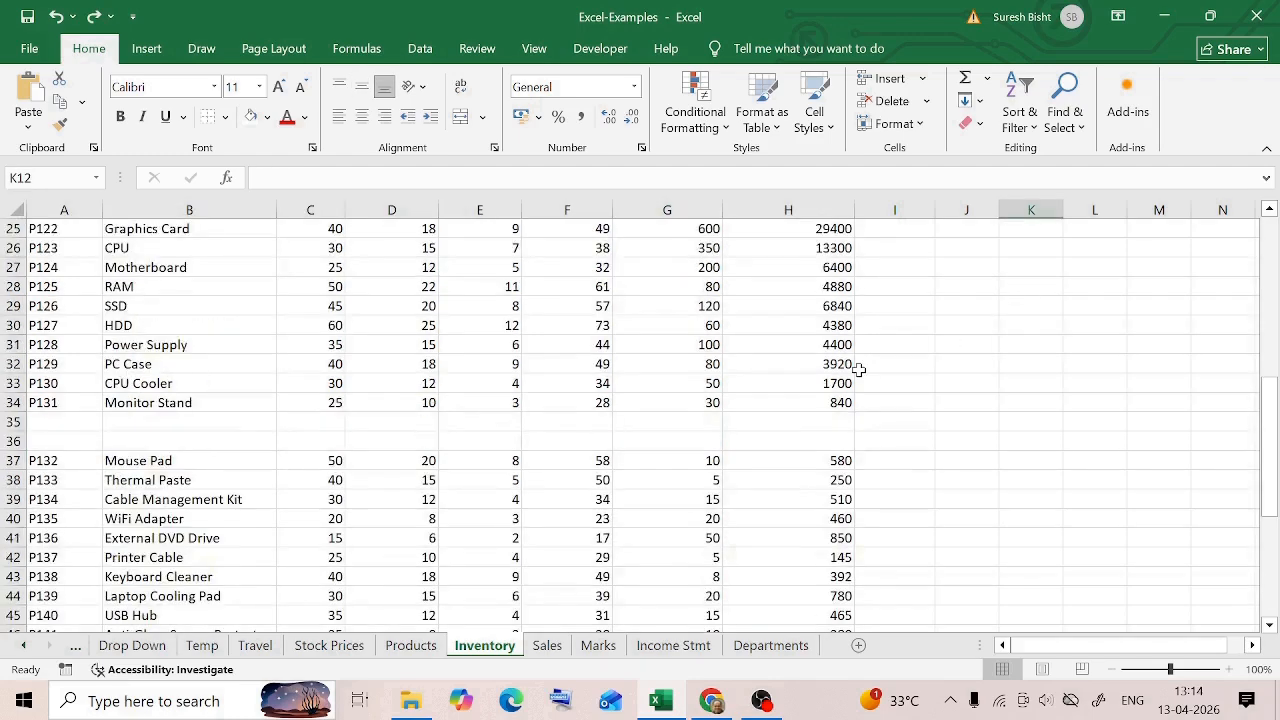
# Try adding filters from the Product ID header and check which rows sit above the first blank row
pyautogui.scroll(8, 858, 370)
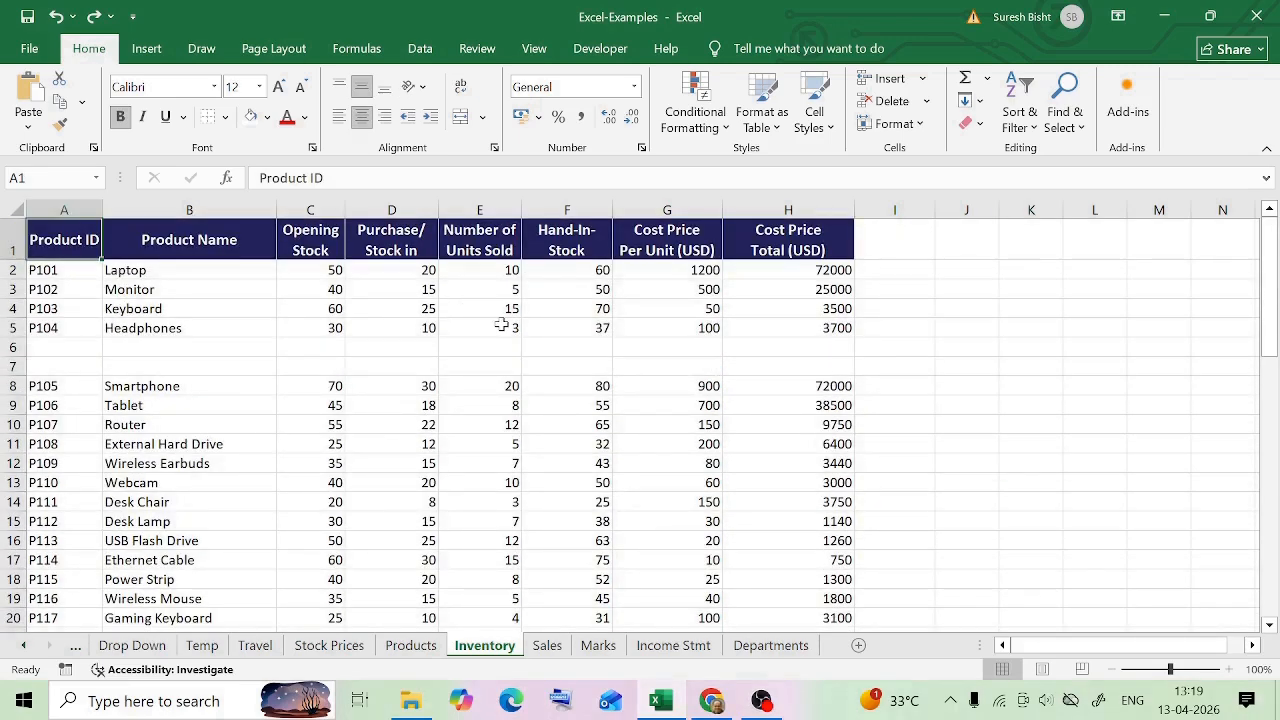
pyautogui.click(1025, 100)
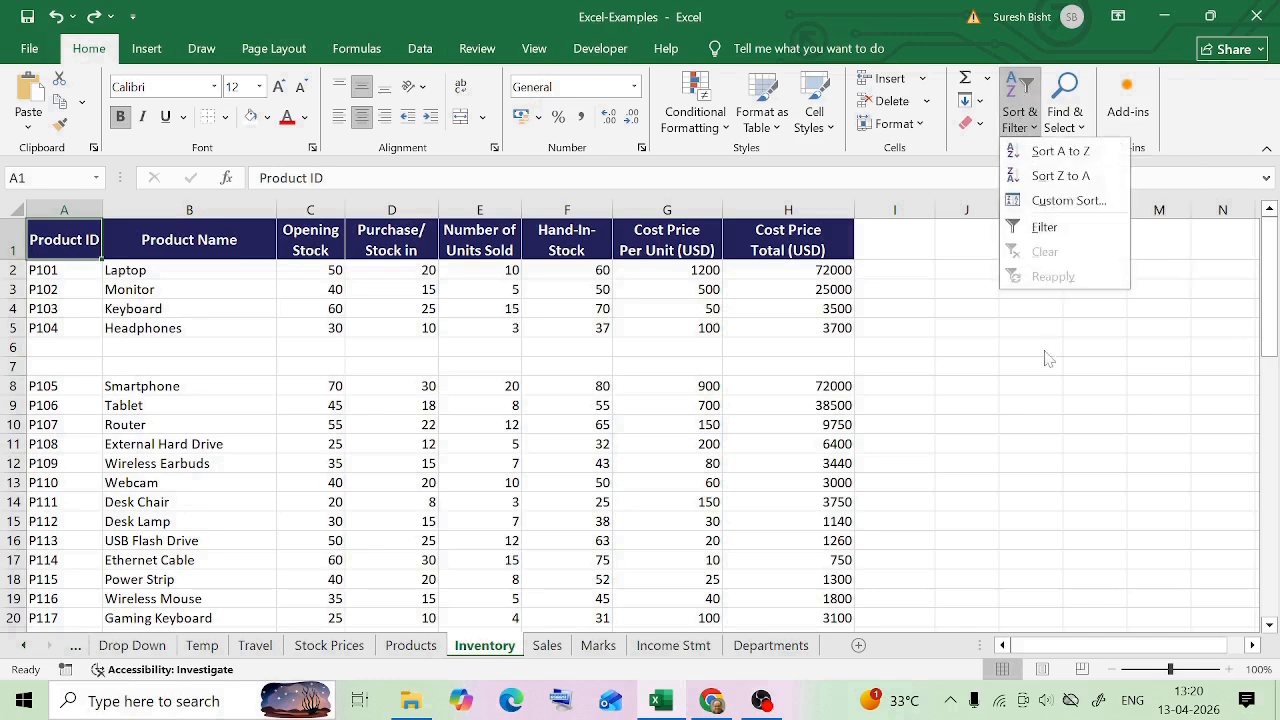
pyautogui.click(1062, 230)
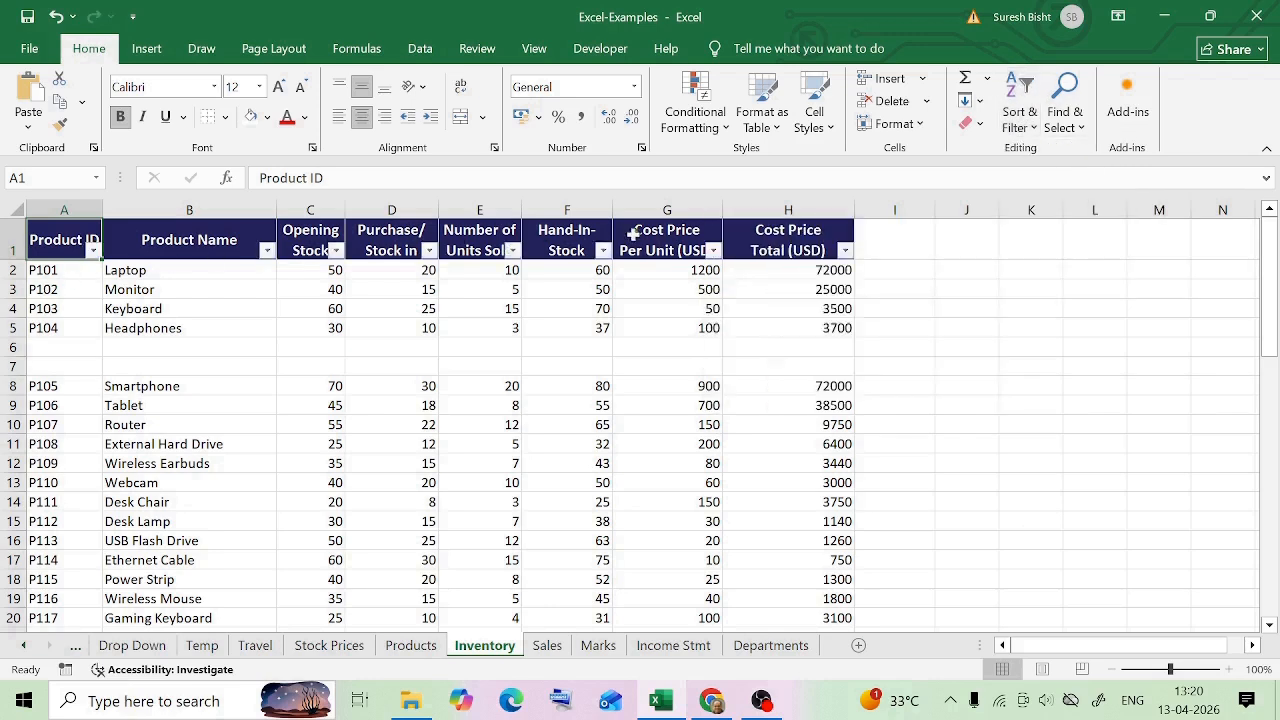
pyautogui.moveTo(44, 272); pyautogui.dragTo(800, 330)
pyautogui.click(608, 385)
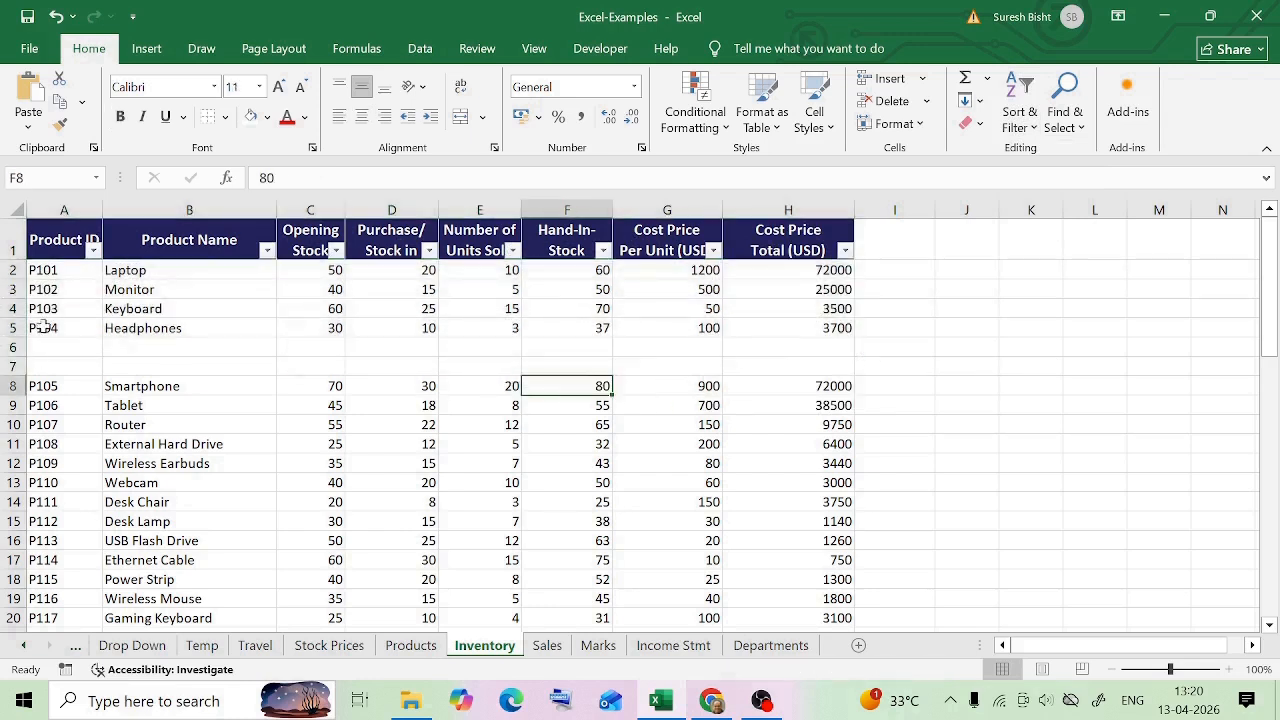
pyautogui.moveTo(40, 272); pyautogui.dragTo(920, 337)
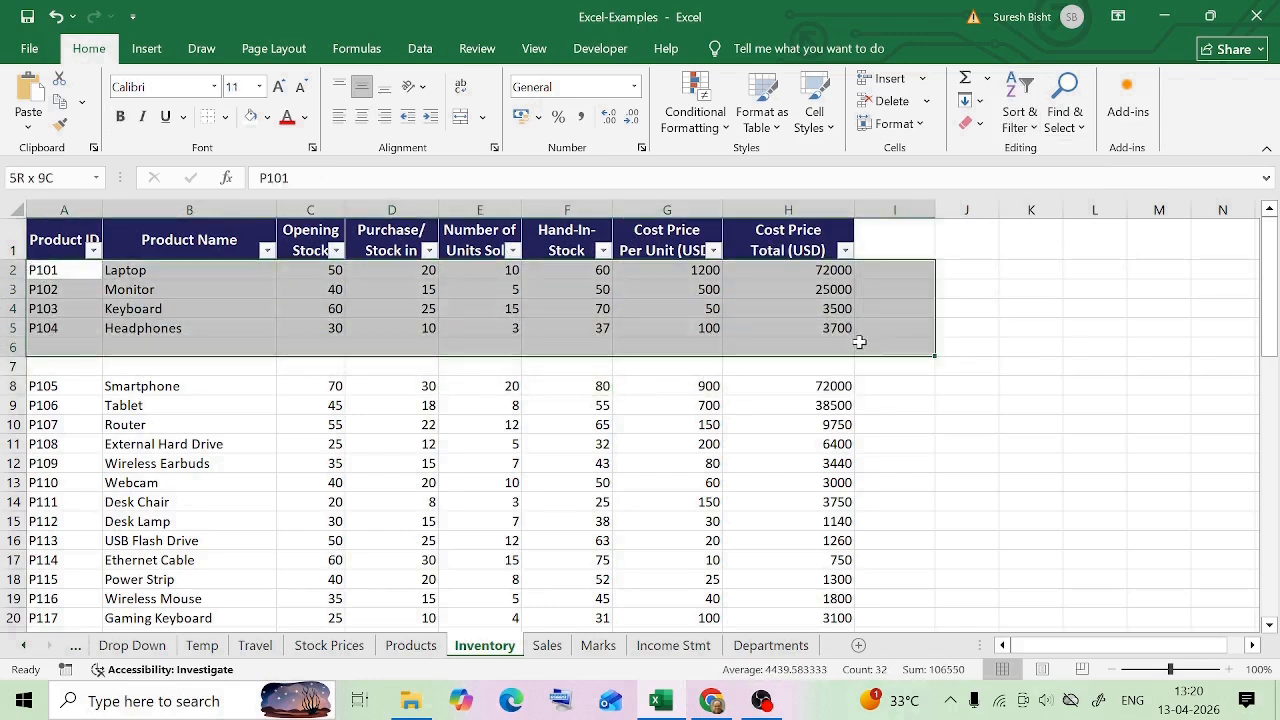
pyautogui.click(48, 350)
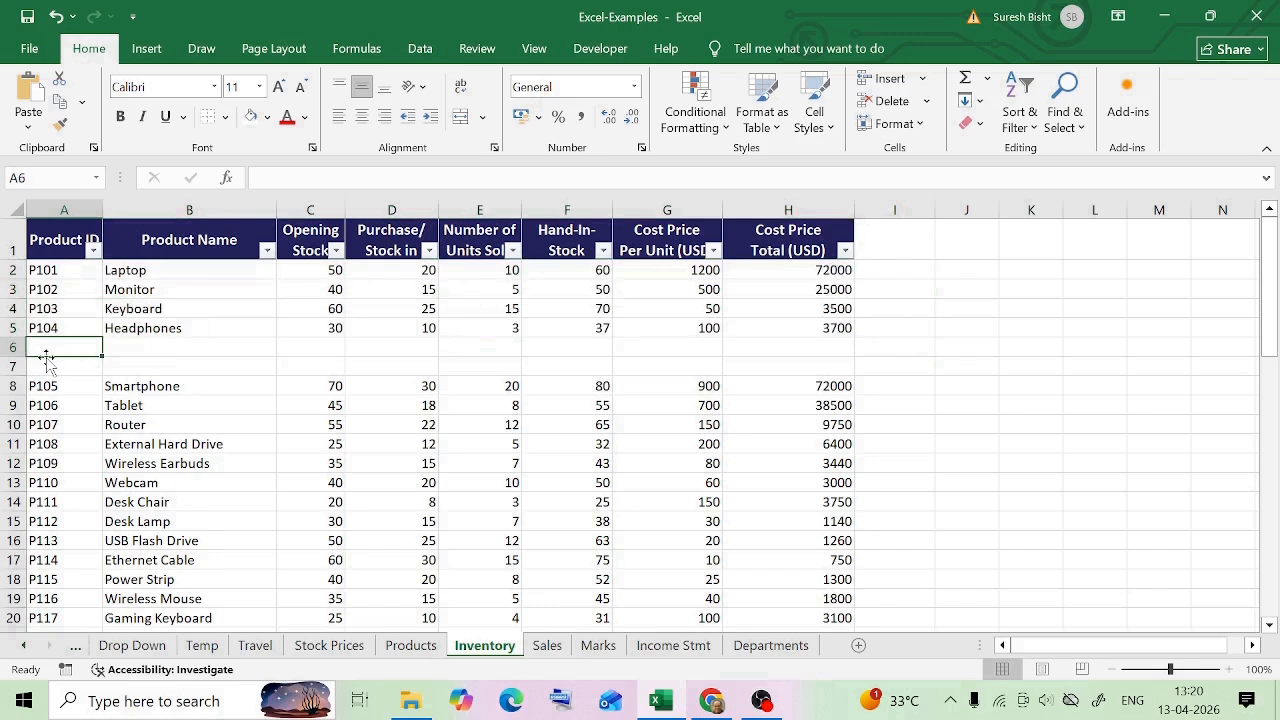
pyautogui.hotkey('ctrl', 'Home')
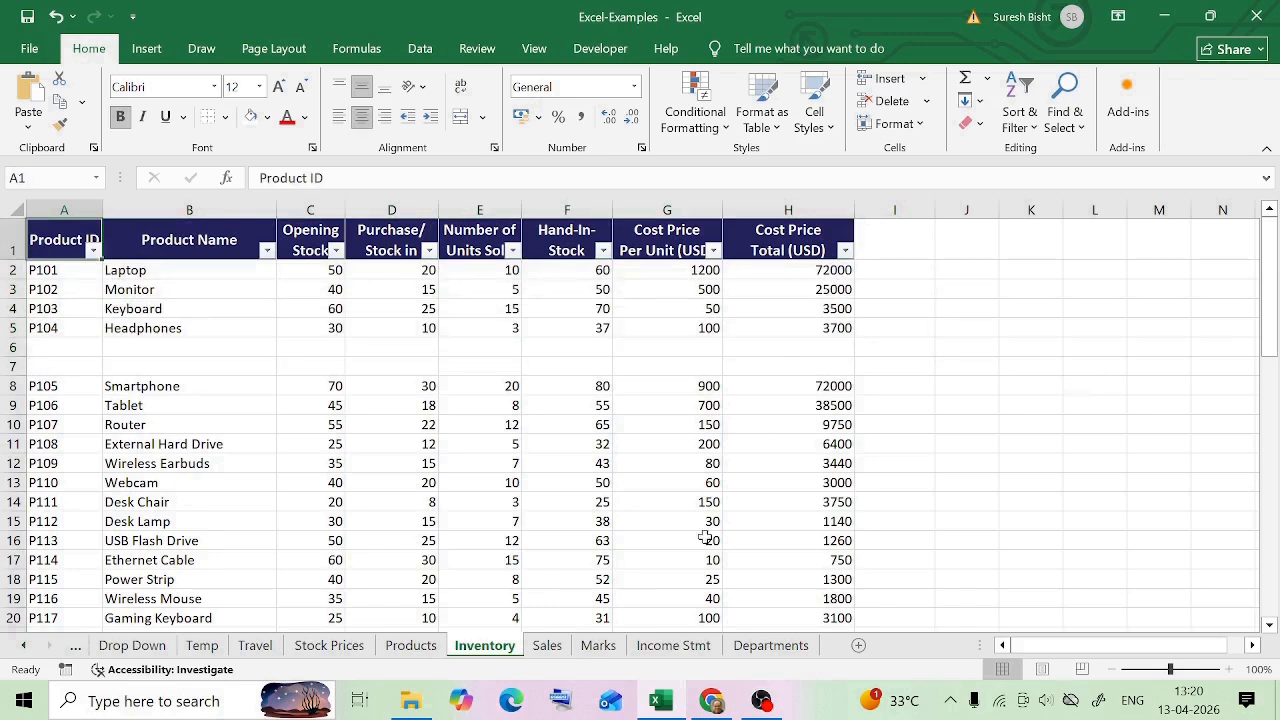
pyautogui.scroll(-9, 729, 497)
pyautogui.scroll(-4, 729, 497)
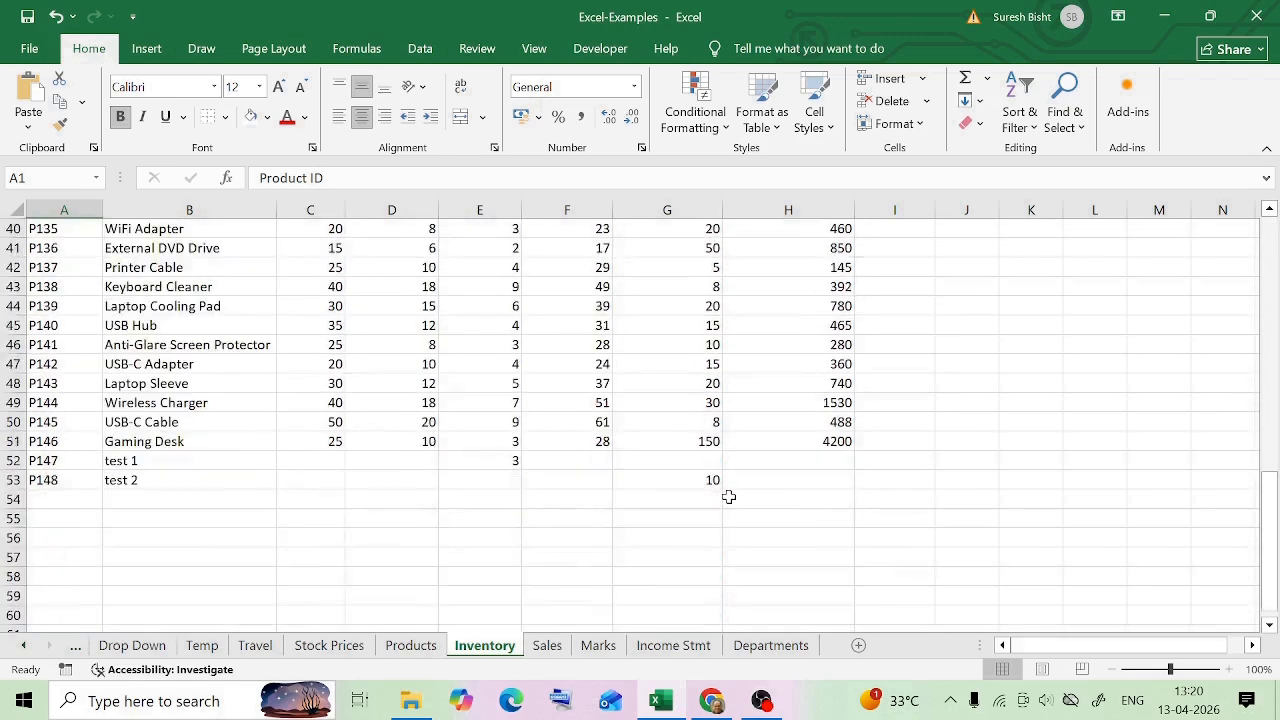
pyautogui.hotkey('ctrl', 'a')
pyautogui.click(1022, 118)
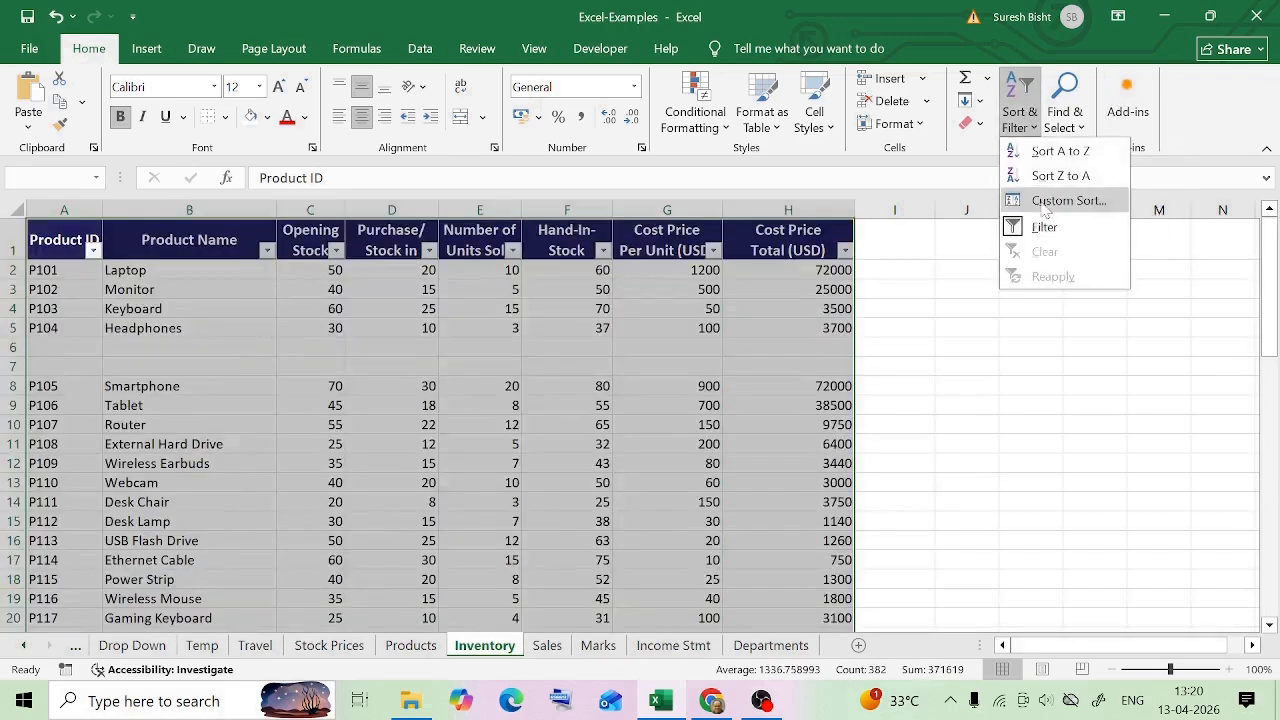
pyautogui.press('Escape')
pyautogui.click(1038, 327)
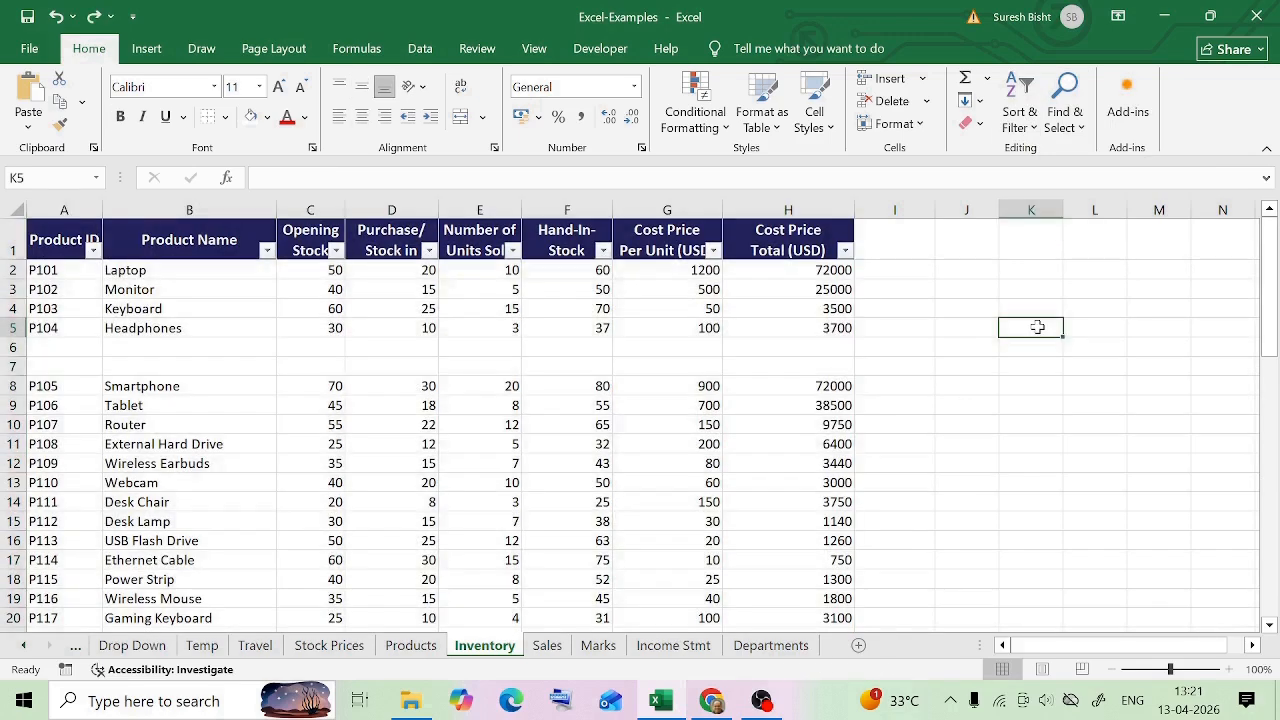
# Select the entire table A1:H53, including the blank rows and test rows, and apply column filters to it
pyautogui.hotkey('ctrl', 'Home')
pyautogui.scroll(-8, 755, 508)
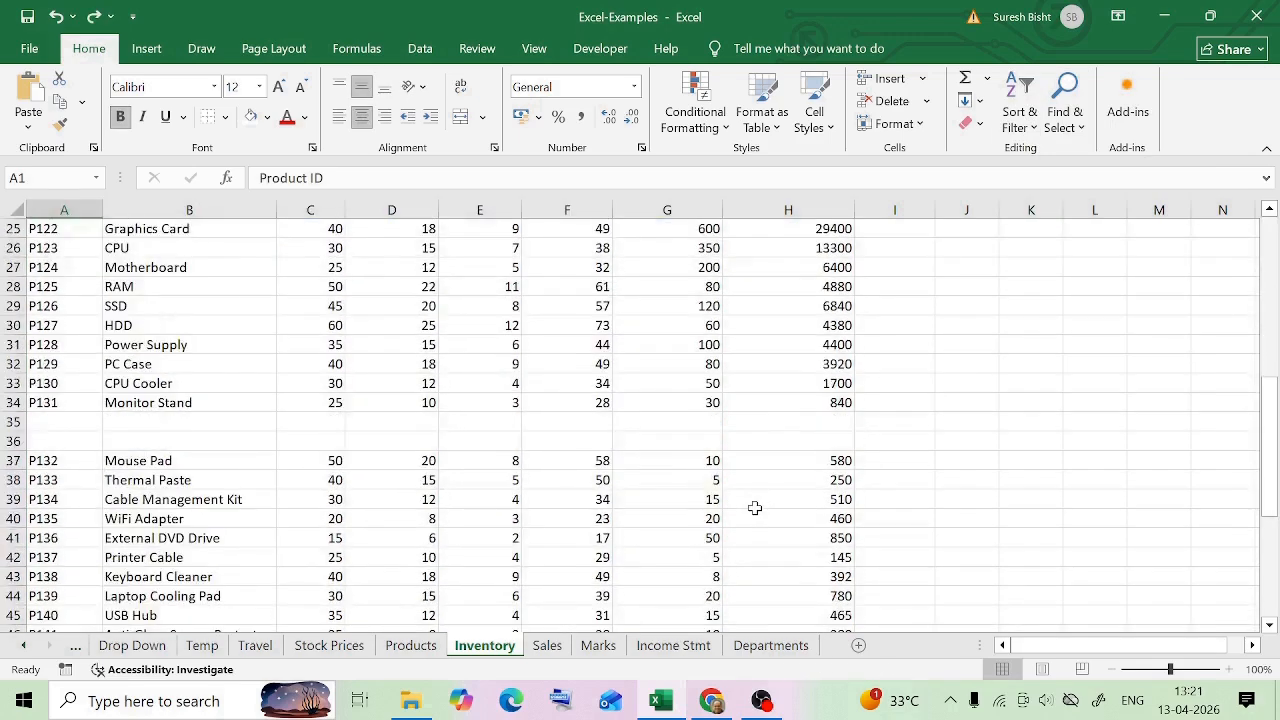
pyautogui.scroll(-4, 755, 508)
pyautogui.hotkey('ctrl', 'shift', 'End')
pyautogui.click(1021, 112)
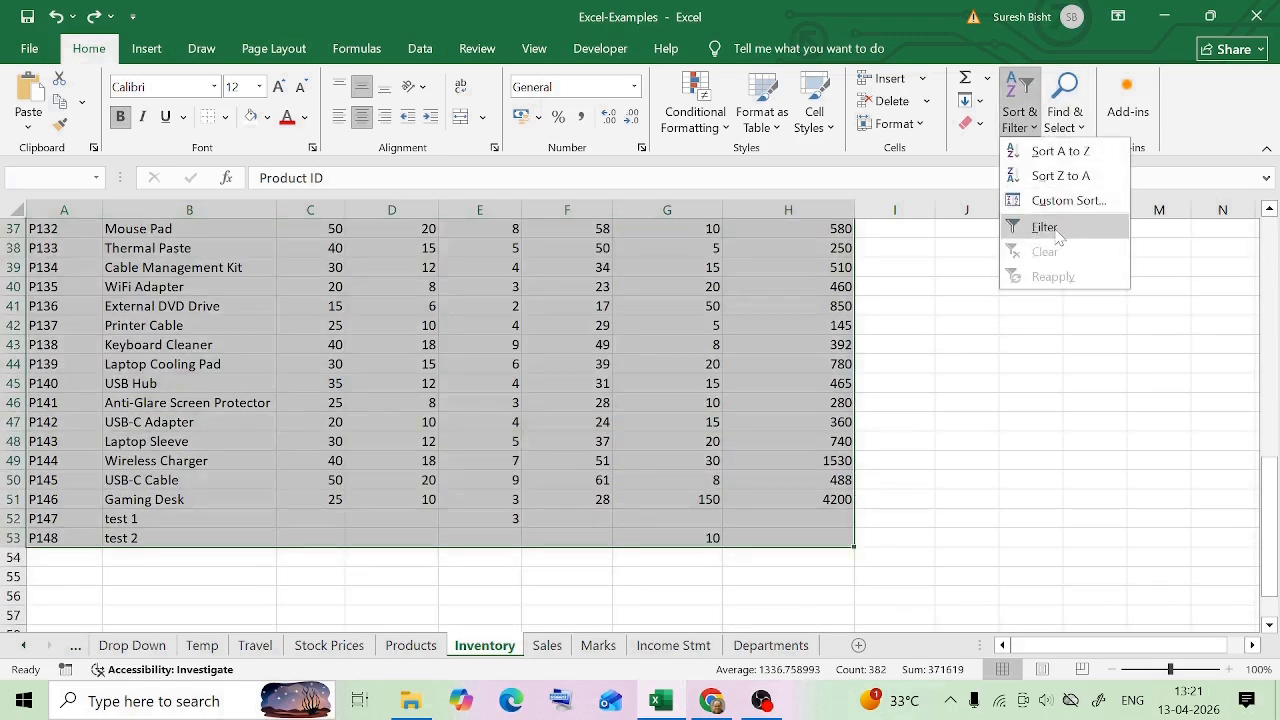
pyautogui.click(1044, 227)
pyautogui.scroll(12, 886, 346)
pyautogui.click(966, 327)
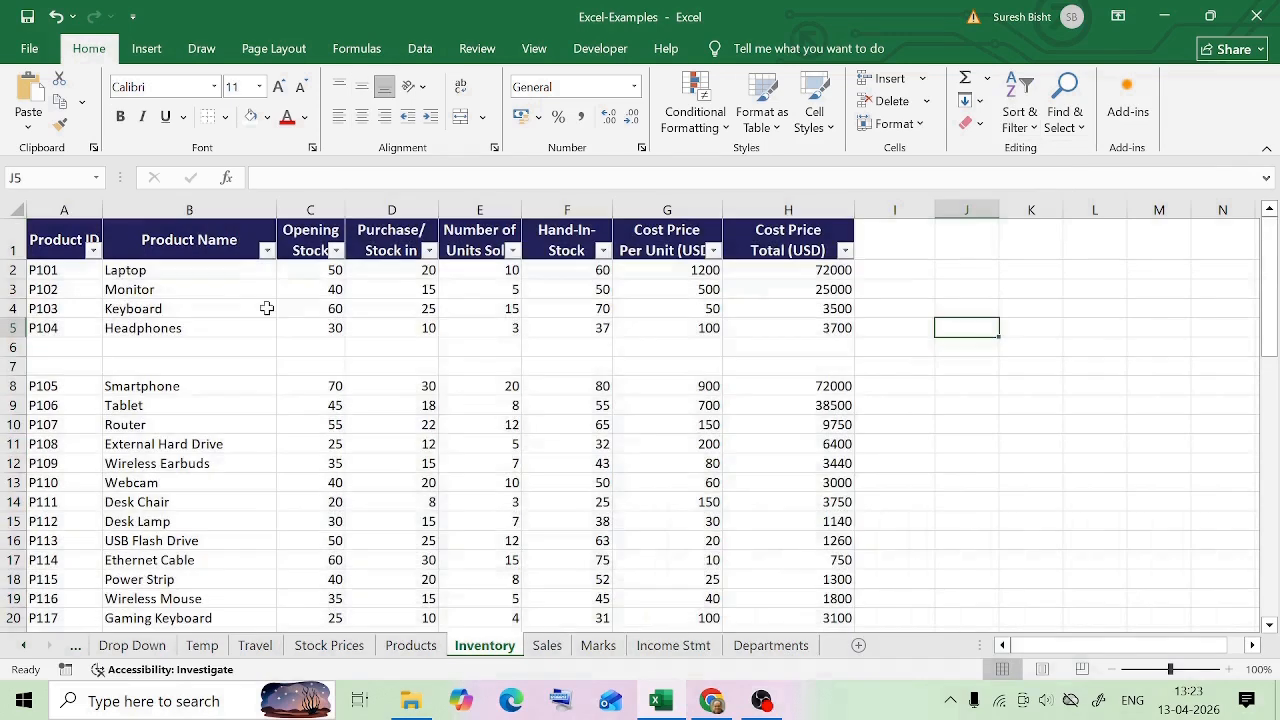
# Check the Product ID and Cost Price Per Unit (USD) filter lists for a Blanks entry
pyautogui.click(93, 251)
pyautogui.scroll(-14, 250, 530)
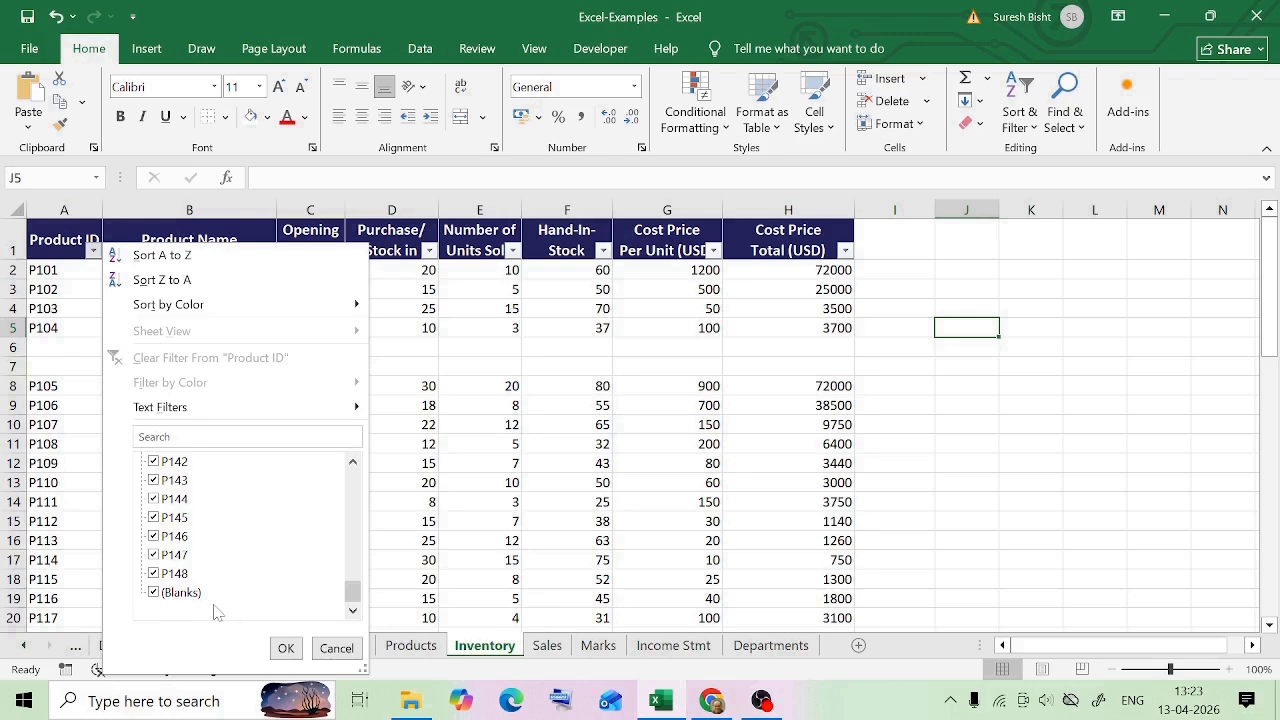
pyautogui.click(336, 648)
pyautogui.click(712, 250)
pyautogui.scroll(-5, 655, 495)
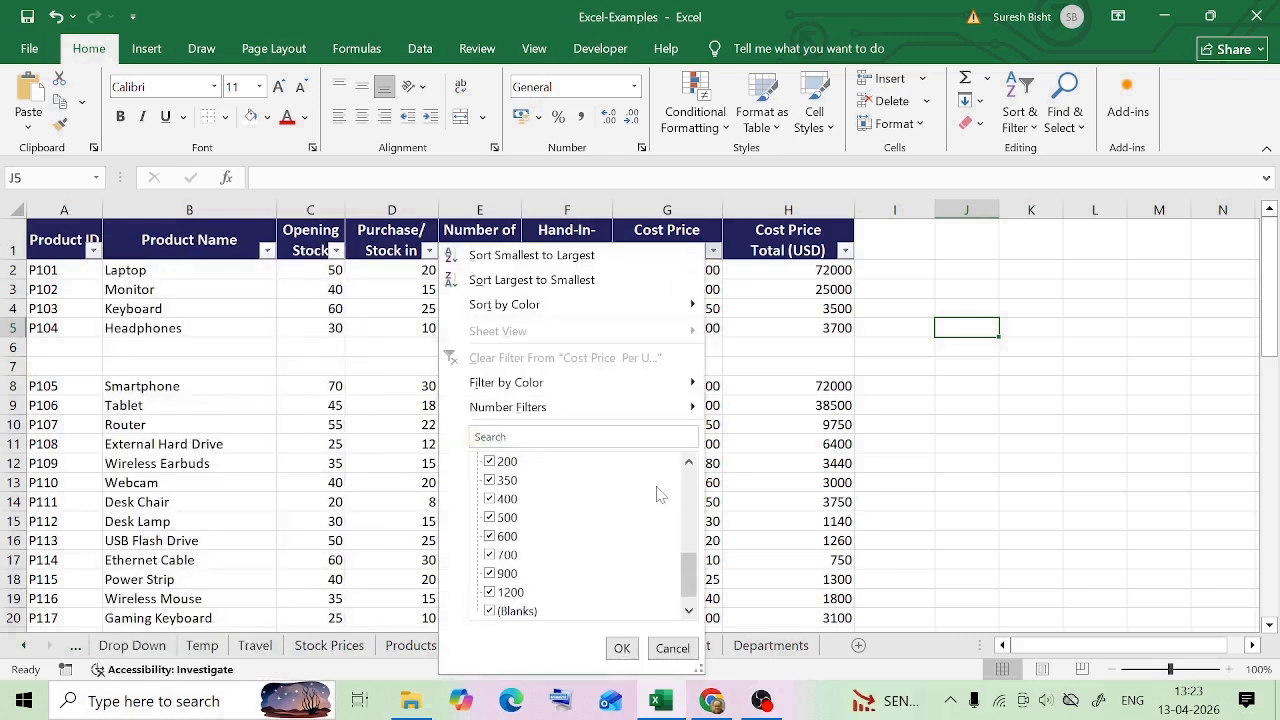
pyautogui.click(676, 649)
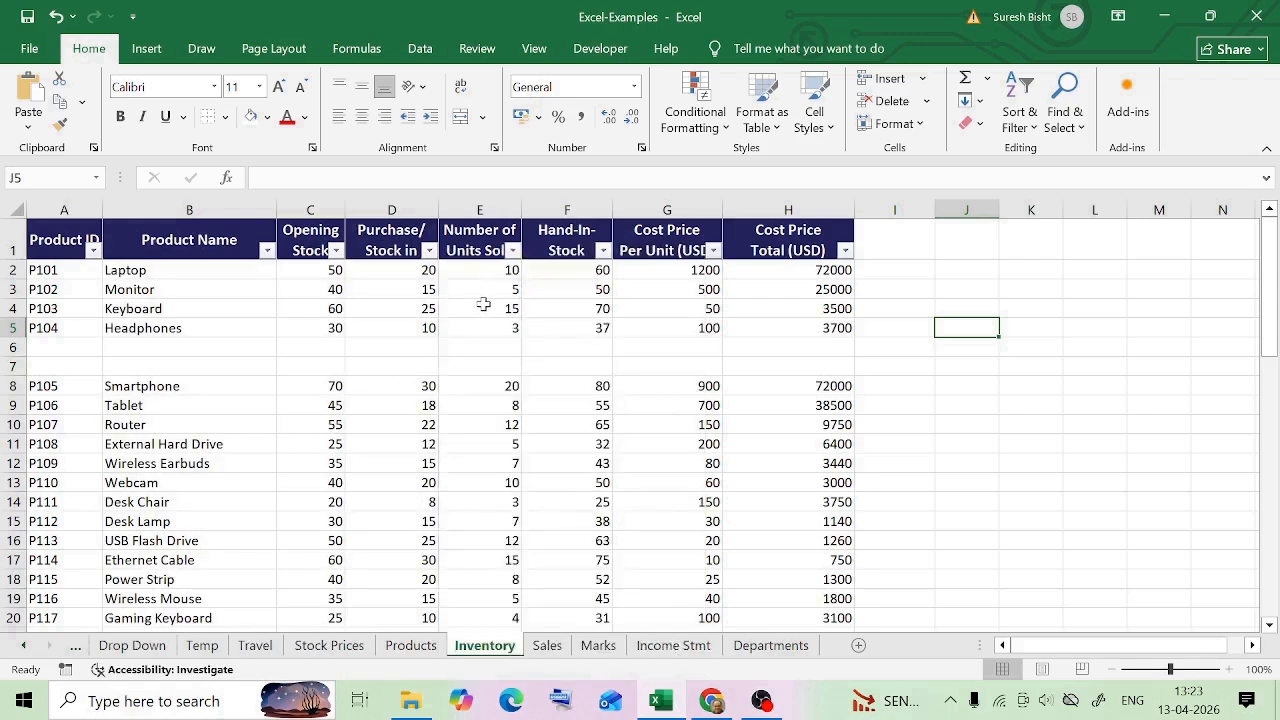
# Filter the Purchase/ Stock in column to show only (Blanks) and look over the filtered rows
pyautogui.click(429, 250)
pyautogui.scroll(-3, 347, 511)
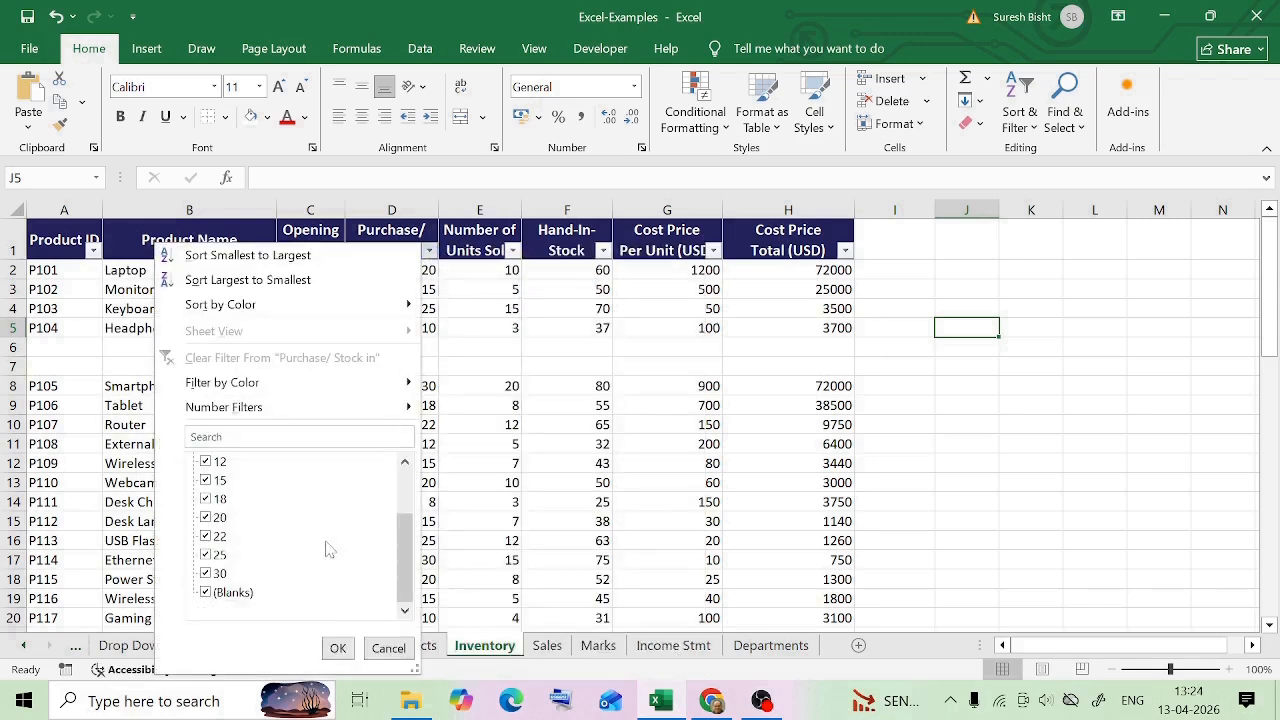
pyautogui.scroll(3, 371, 534)
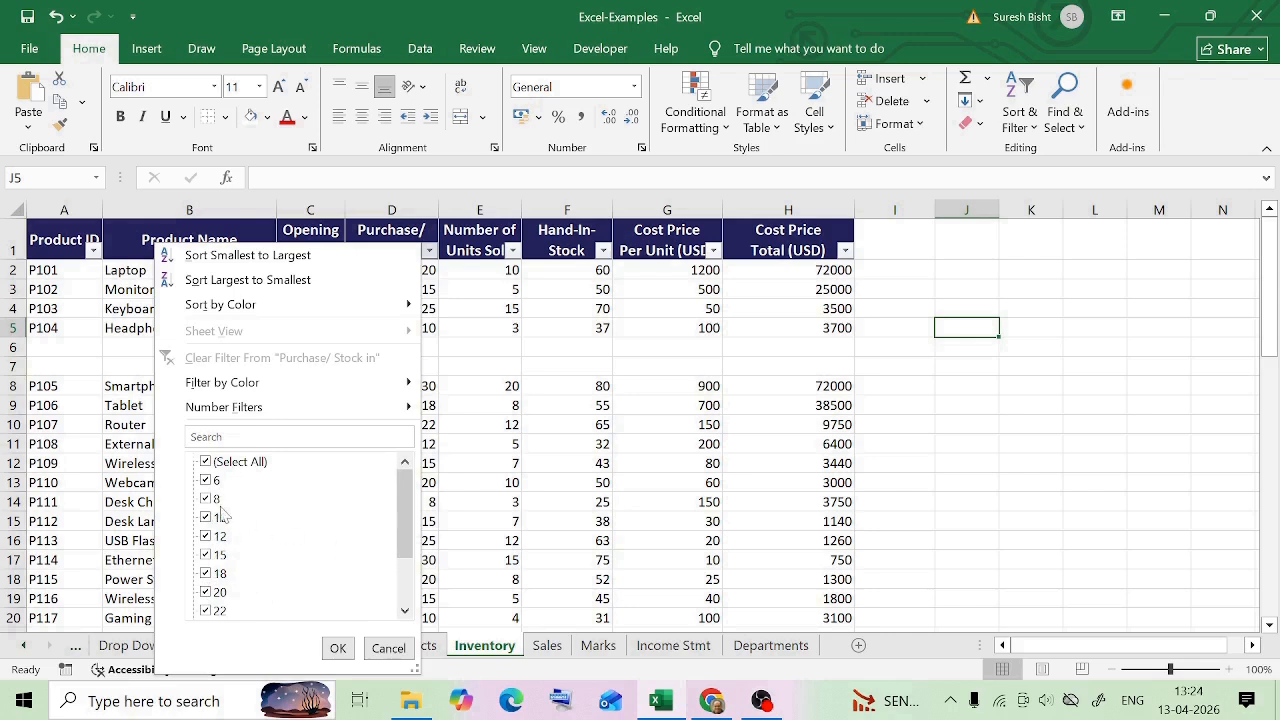
pyautogui.click(206, 462)
pyautogui.scroll(-3, 267, 549)
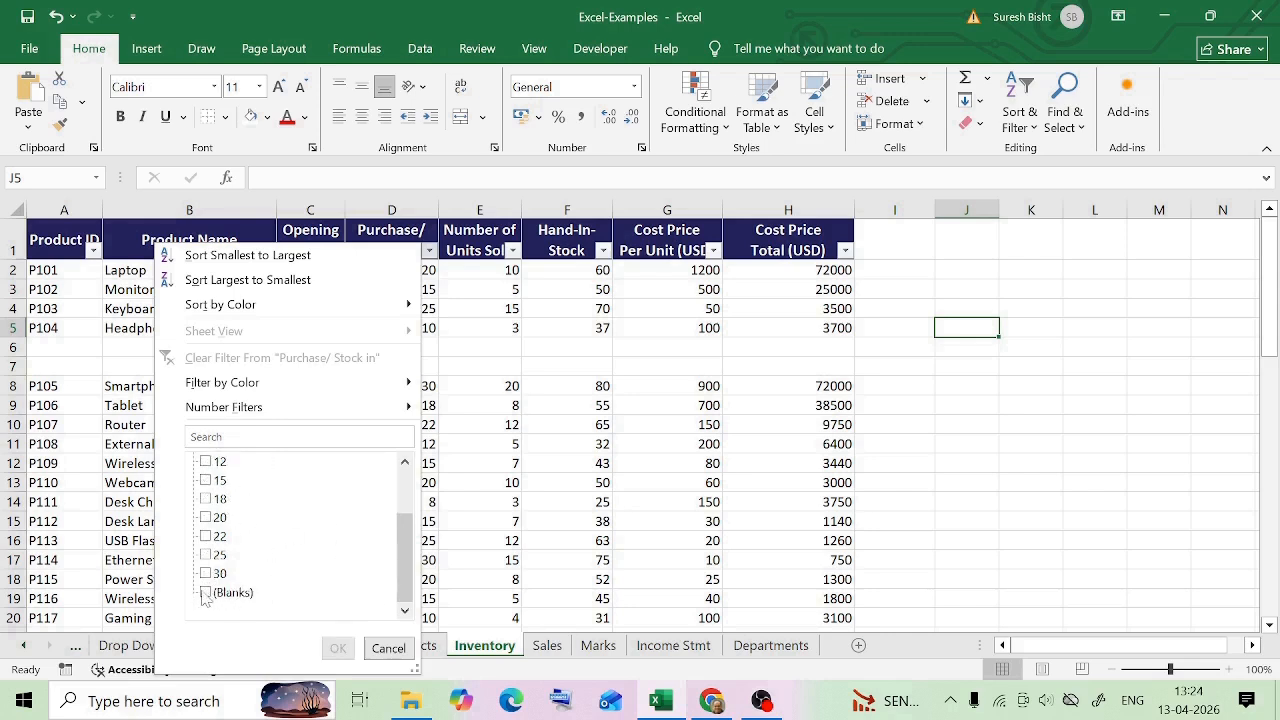
pyautogui.click(206, 592)
pyautogui.click(338, 648)
pyautogui.moveTo(50, 270); pyautogui.dragTo(771, 326)
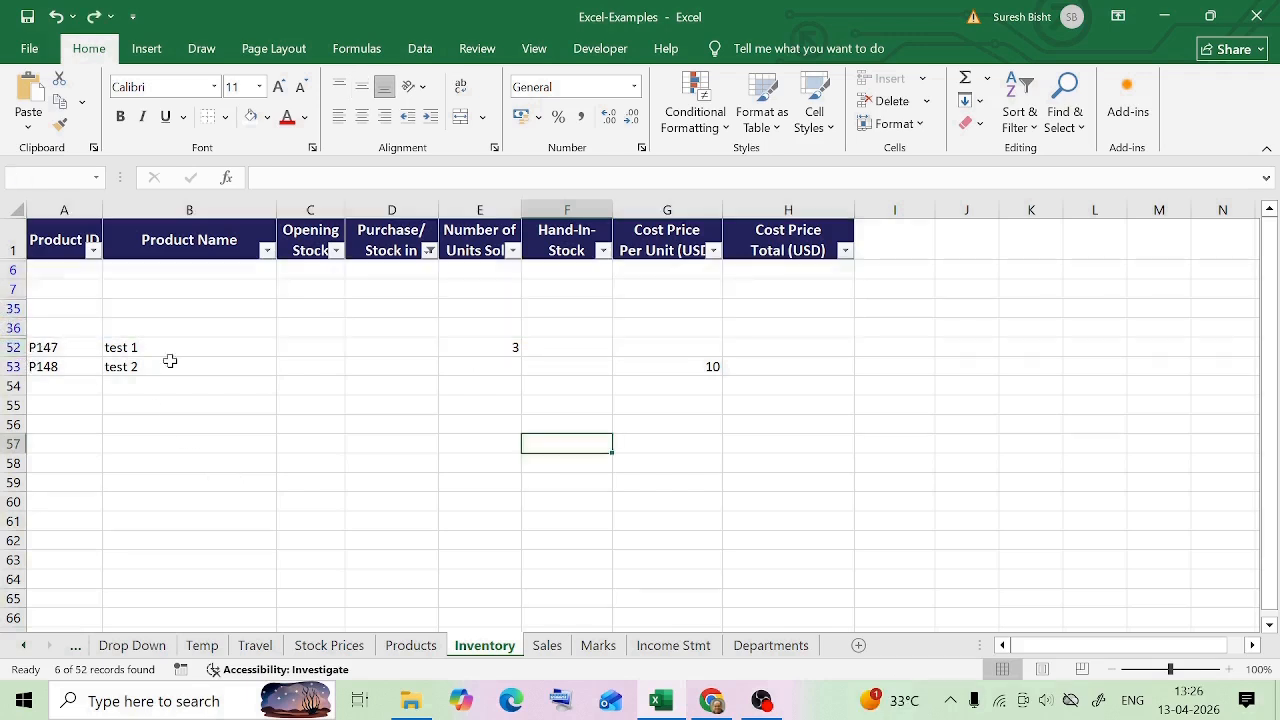
# Exclude the value 3 from the Number of Units Sold filter to hide the test 1 row
pyautogui.click(506, 348)
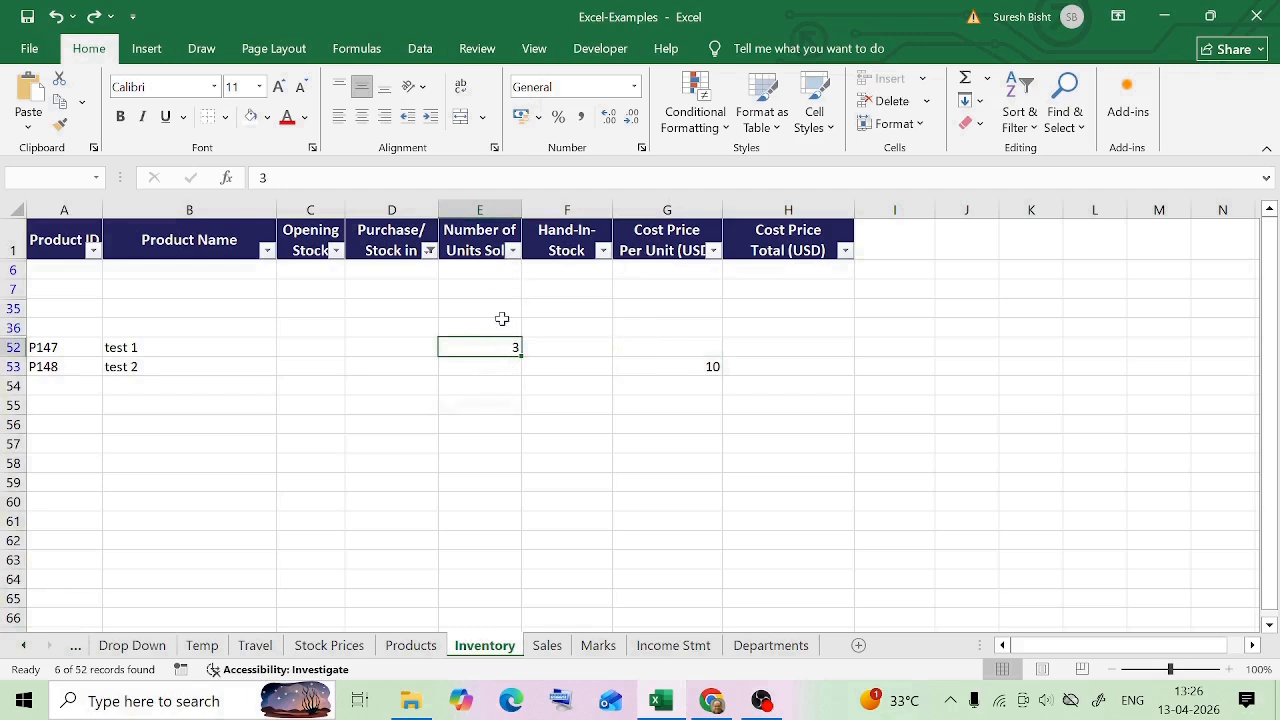
pyautogui.click(513, 251)
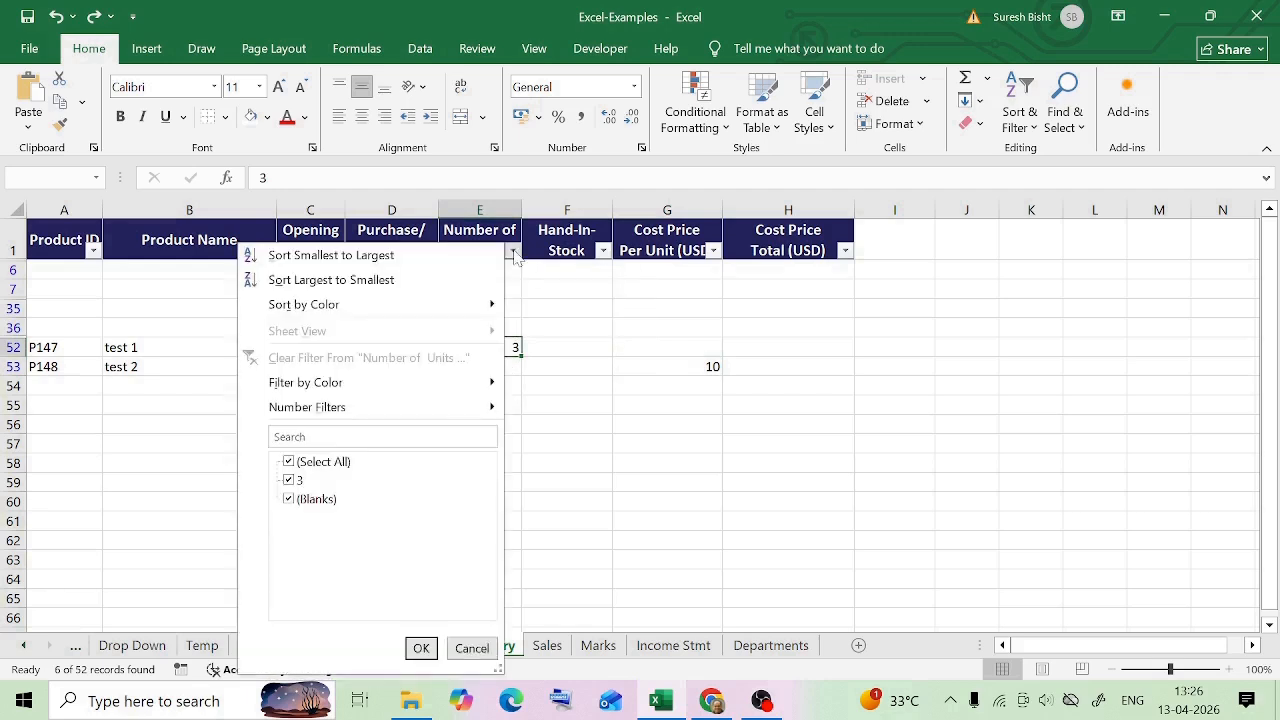
pyautogui.click(290, 480)
pyautogui.click(421, 648)
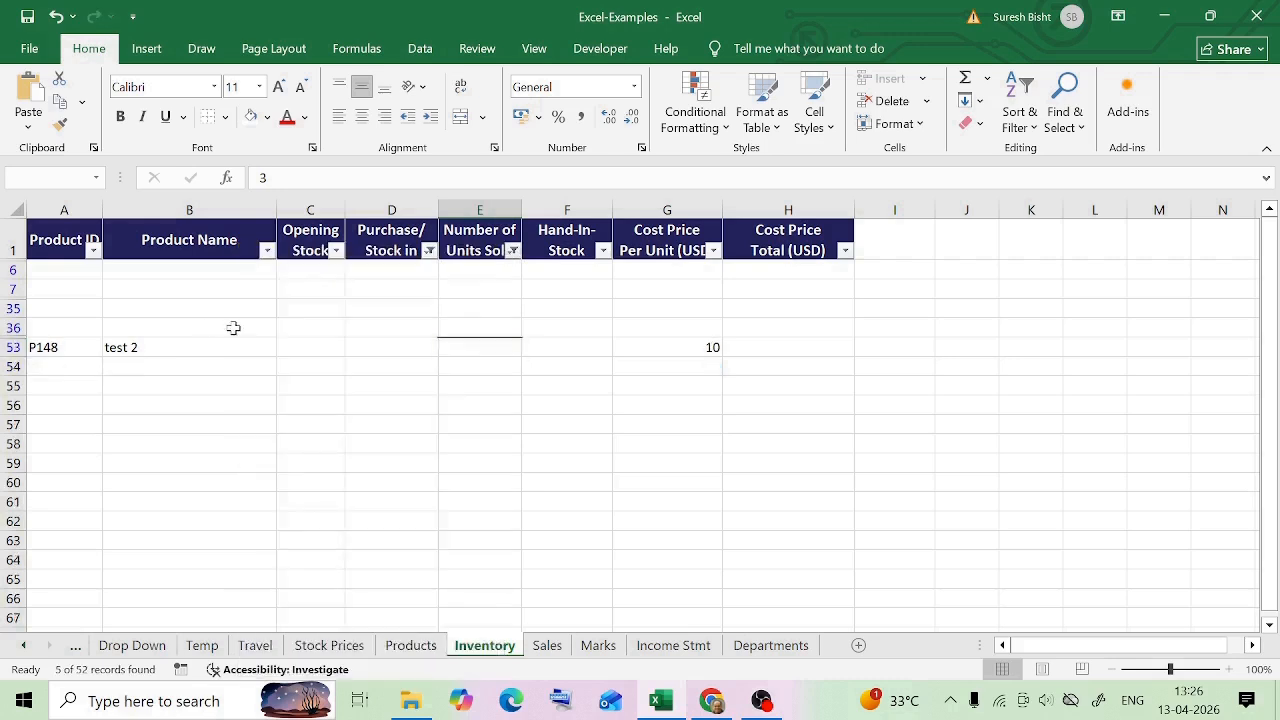
# Exclude the value 10 from the Cost Price Per Unit (USD) filter to hide the test 2 row
pyautogui.click(701, 347)
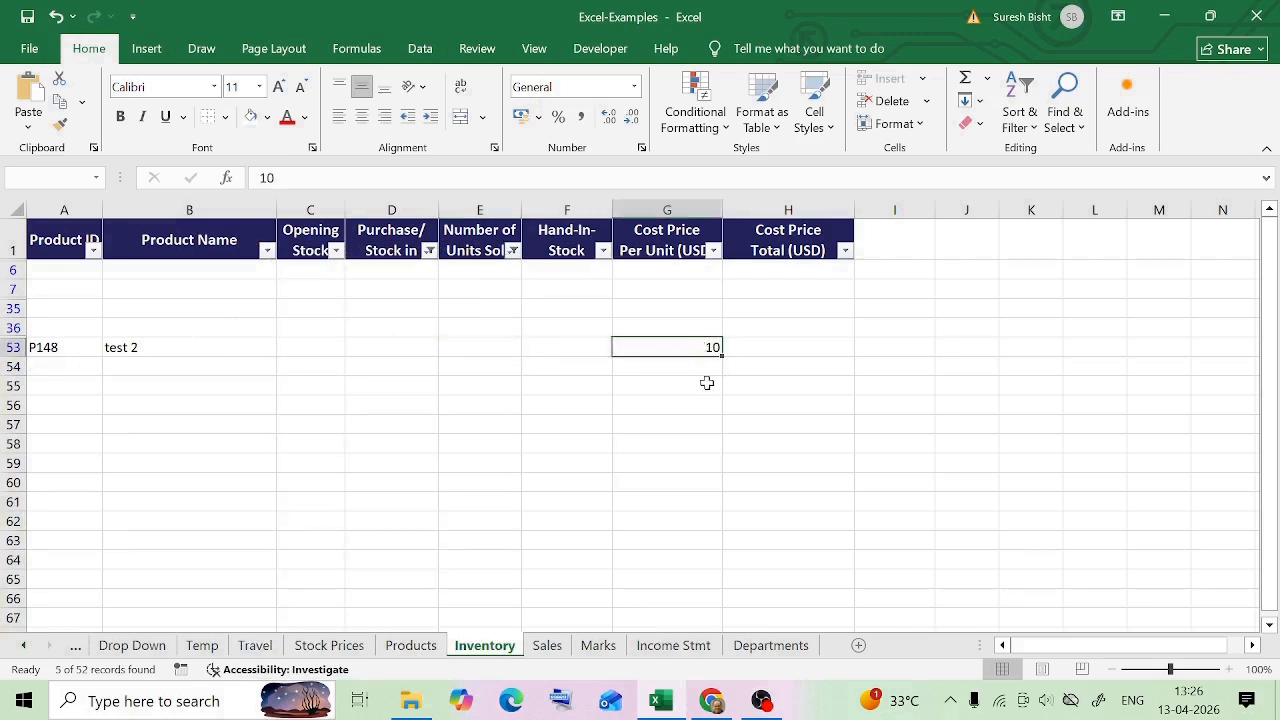
pyautogui.click(715, 252)
pyautogui.click(490, 480)
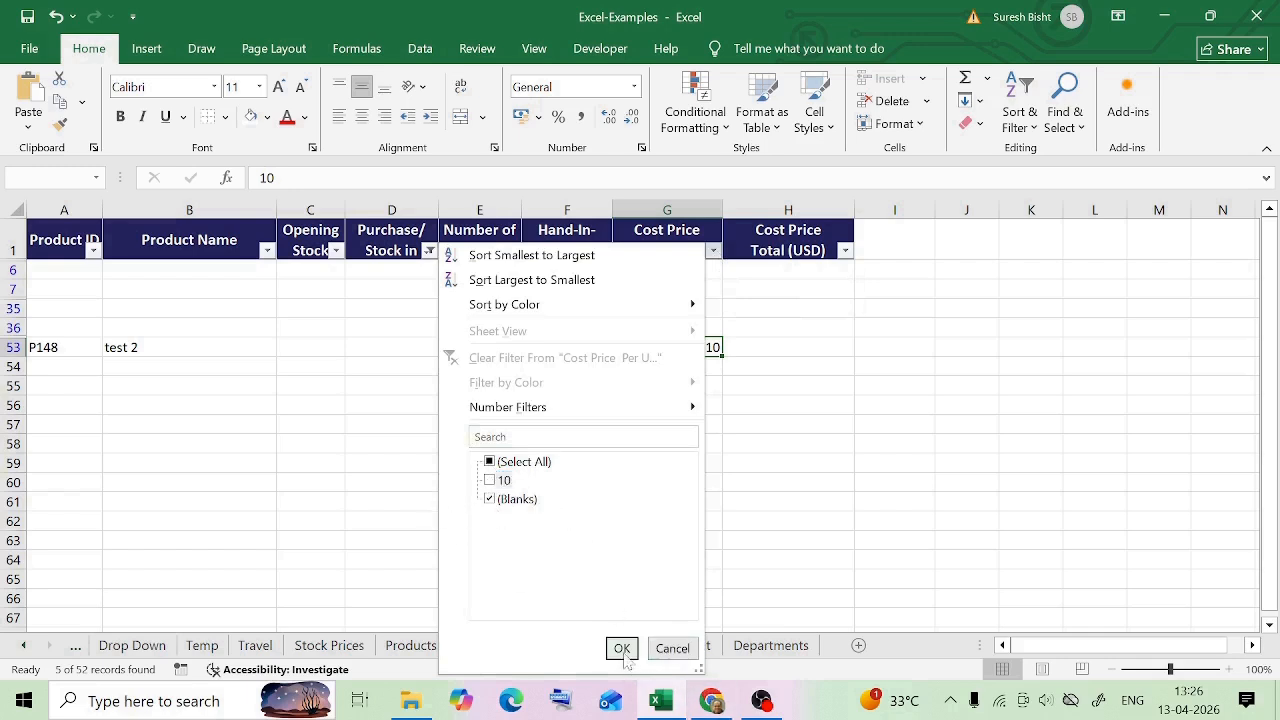
pyautogui.click(622, 648)
# Delete the filtered blank rows 6, 7, 35, 36 and 54, and turn off the table's filters
pyautogui.moveTo(13, 270); pyautogui.dragTo(13, 347)
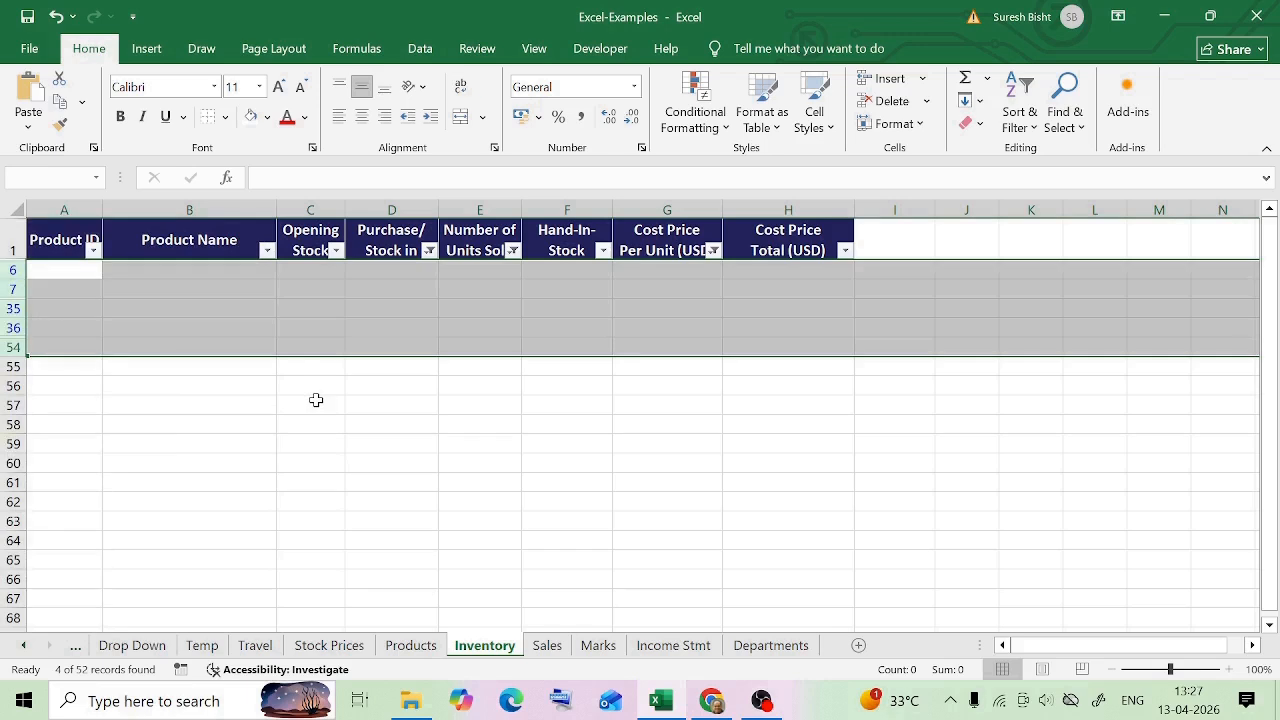
pyautogui.rightClick(14, 305)
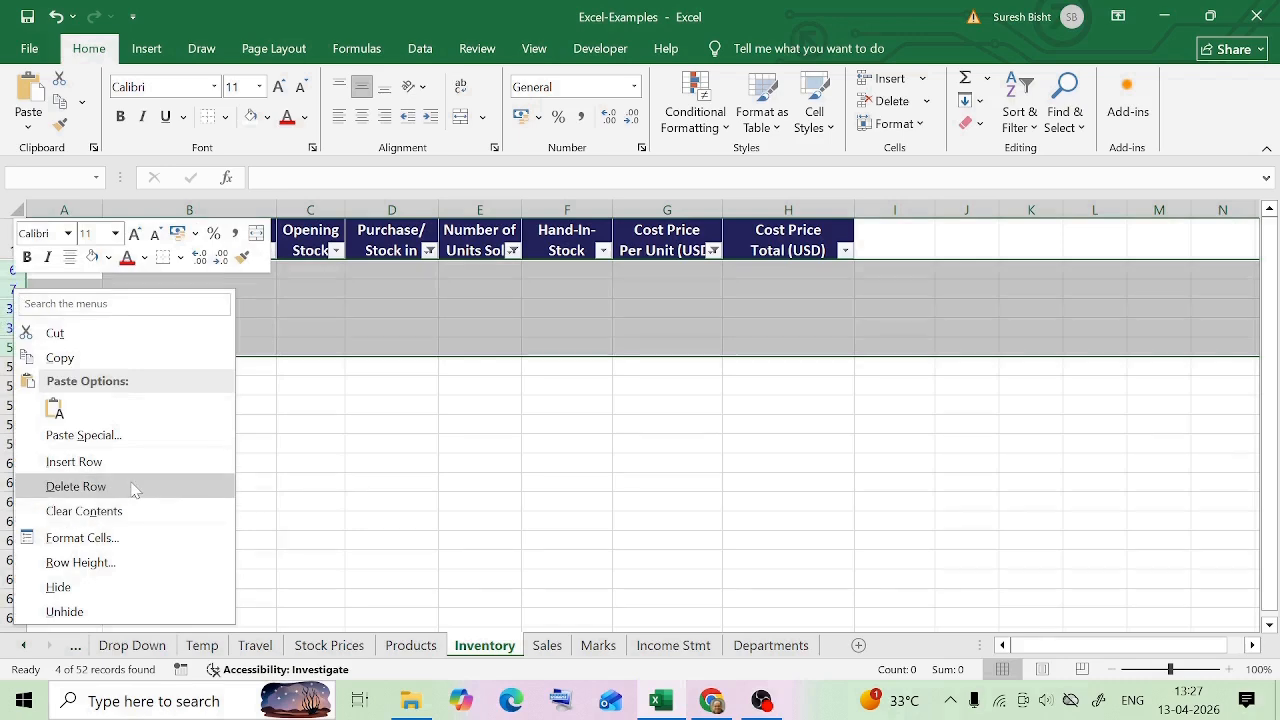
pyautogui.click(76, 486)
pyautogui.click(391, 443)
pyautogui.click(1028, 93)
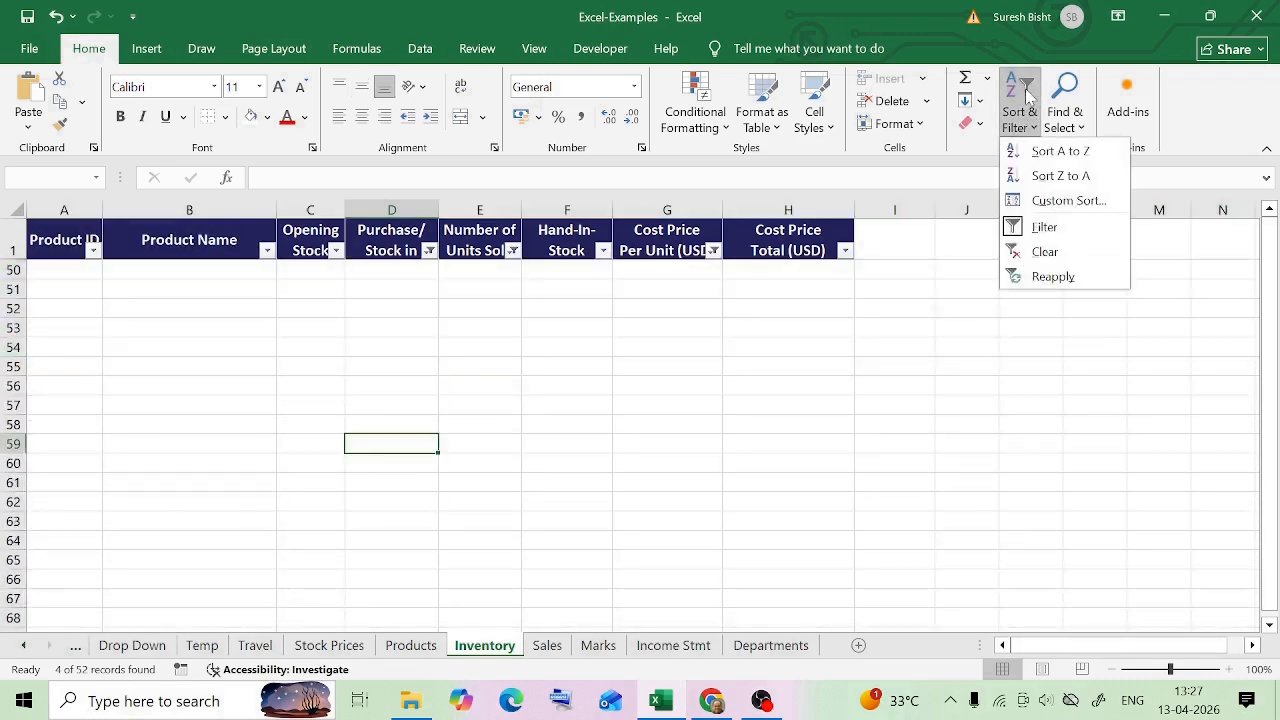
pyautogui.click(1072, 227)
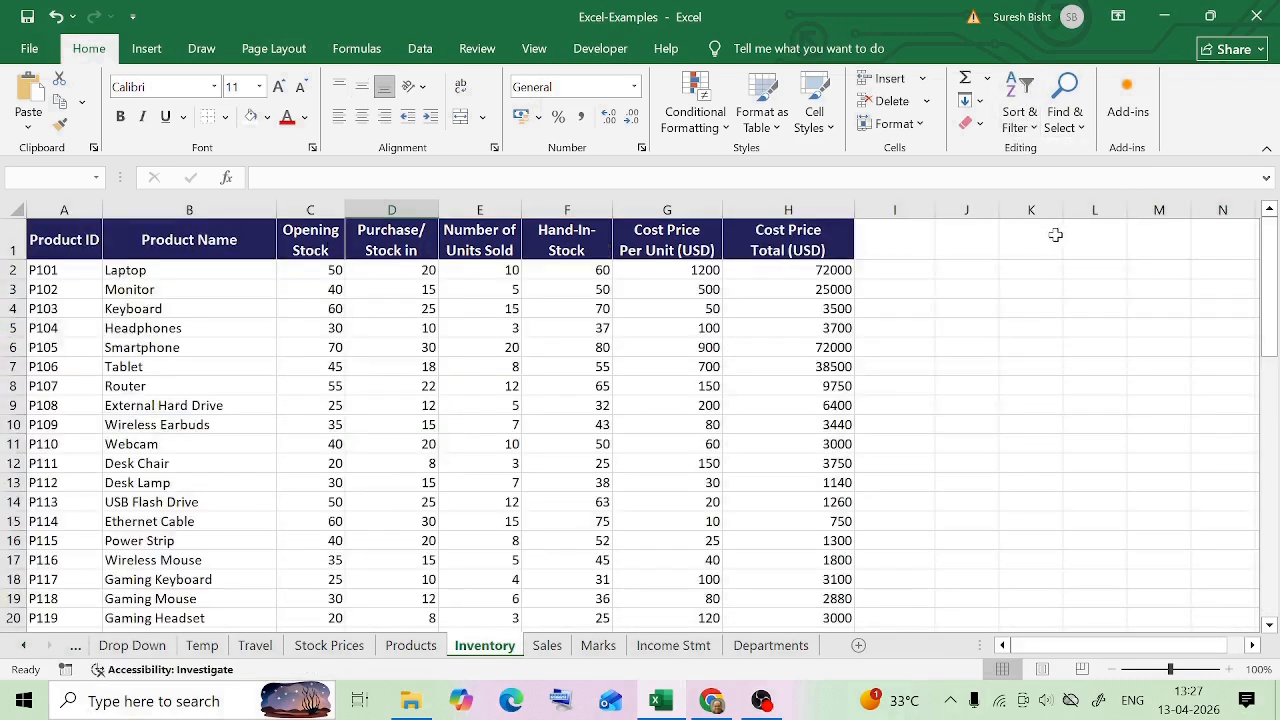
# Check the rest of the table for blank rows and see which columns hold the test 1 and test 2 values
pyautogui.scroll(-9, 567, 385)
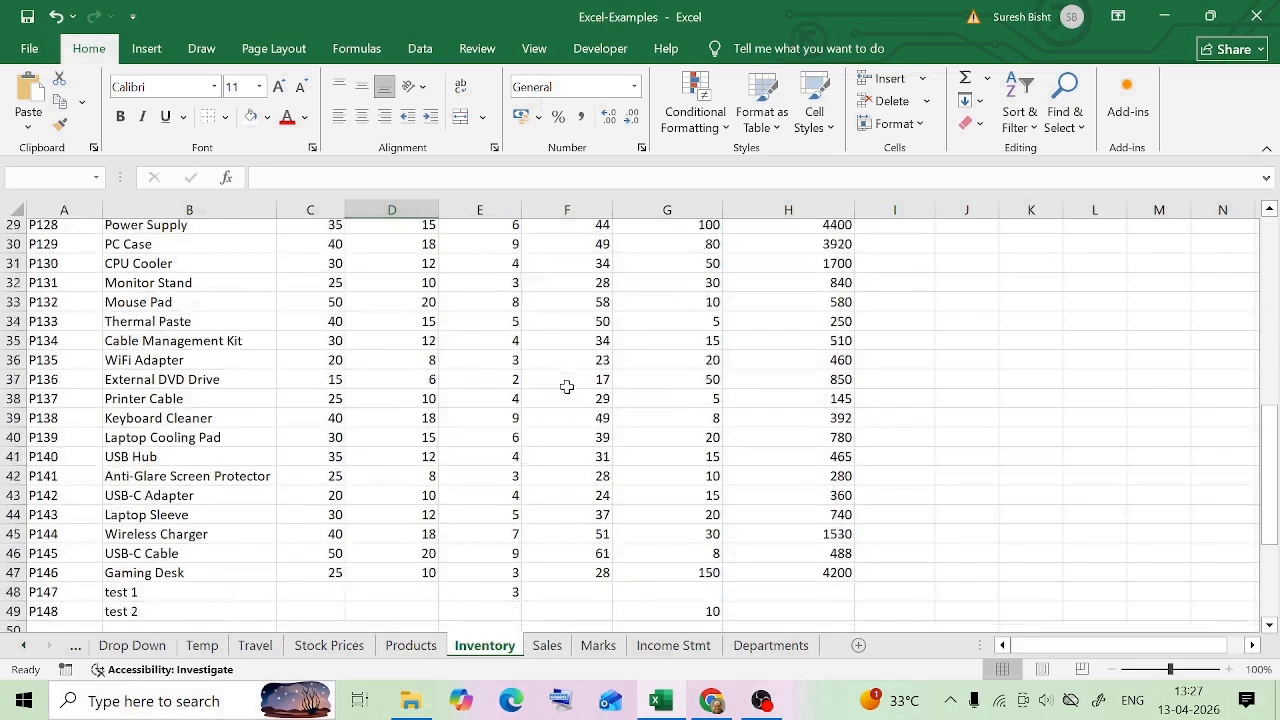
pyautogui.scroll(-2, 567, 386)
pyautogui.click(14, 499)
pyautogui.click(681, 503)
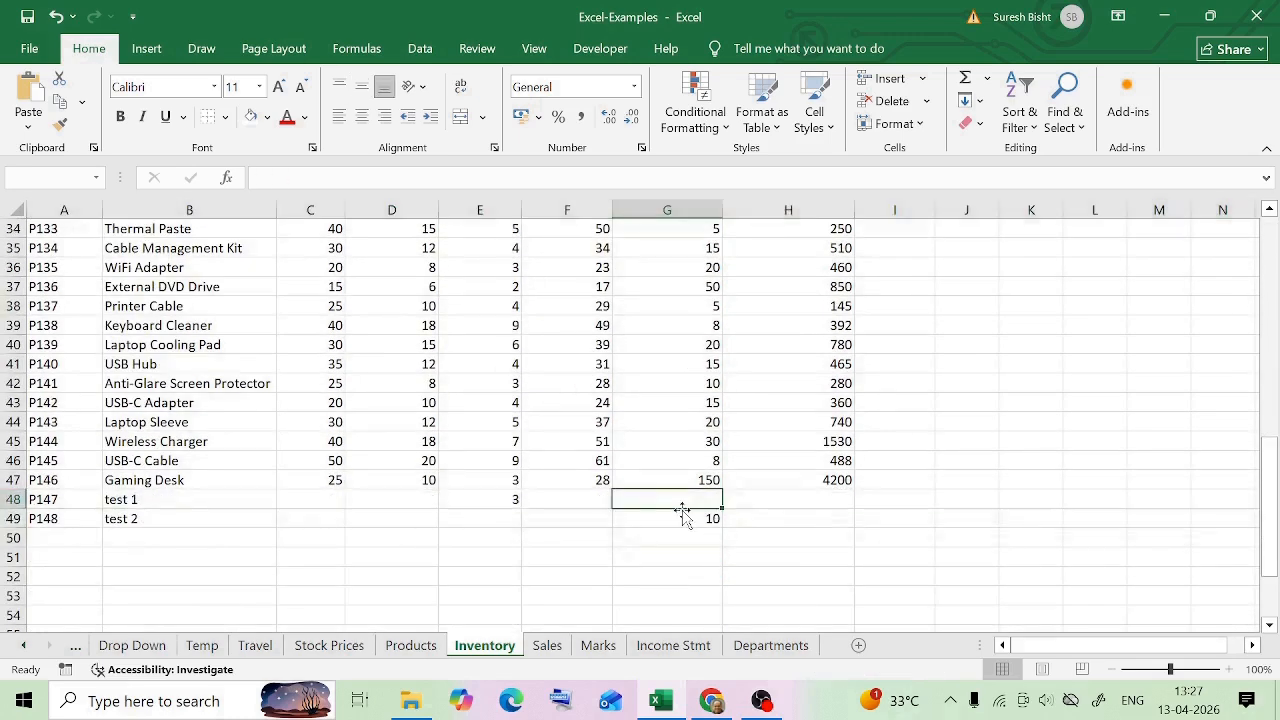
pyautogui.click(682, 515)
pyautogui.click(531, 500)
pyautogui.click(684, 514)
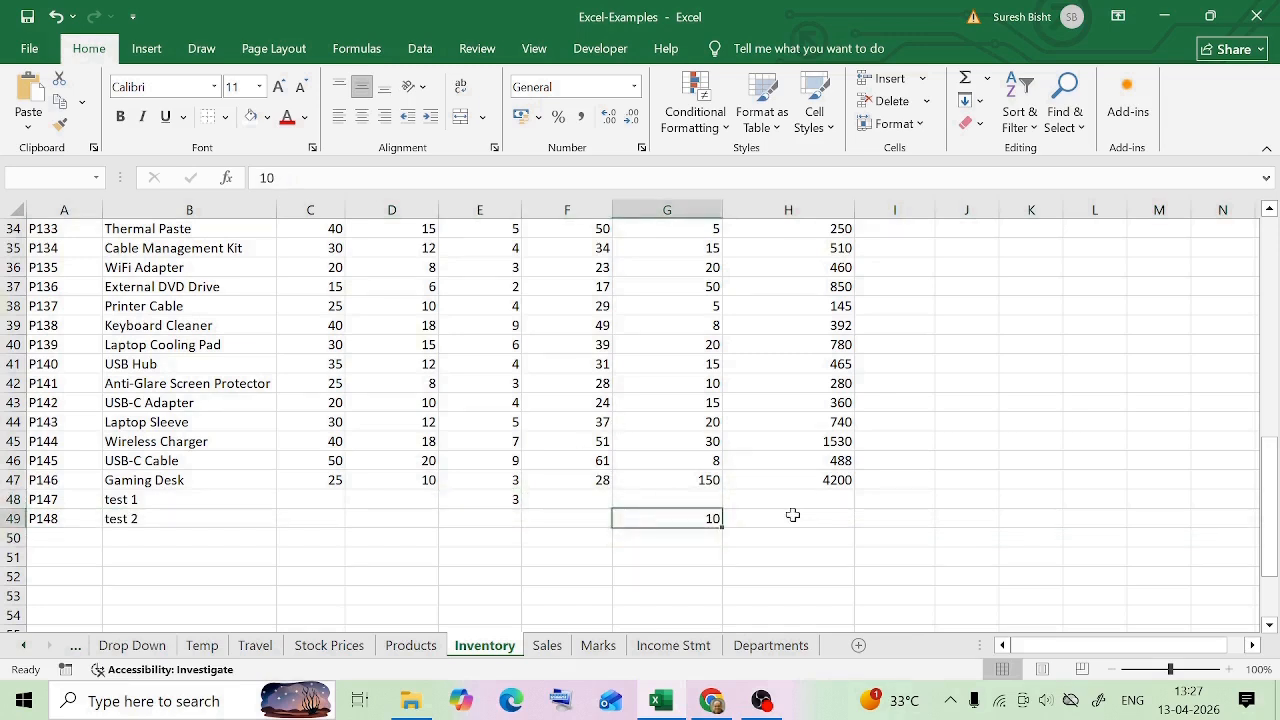
pyautogui.click(718, 389)
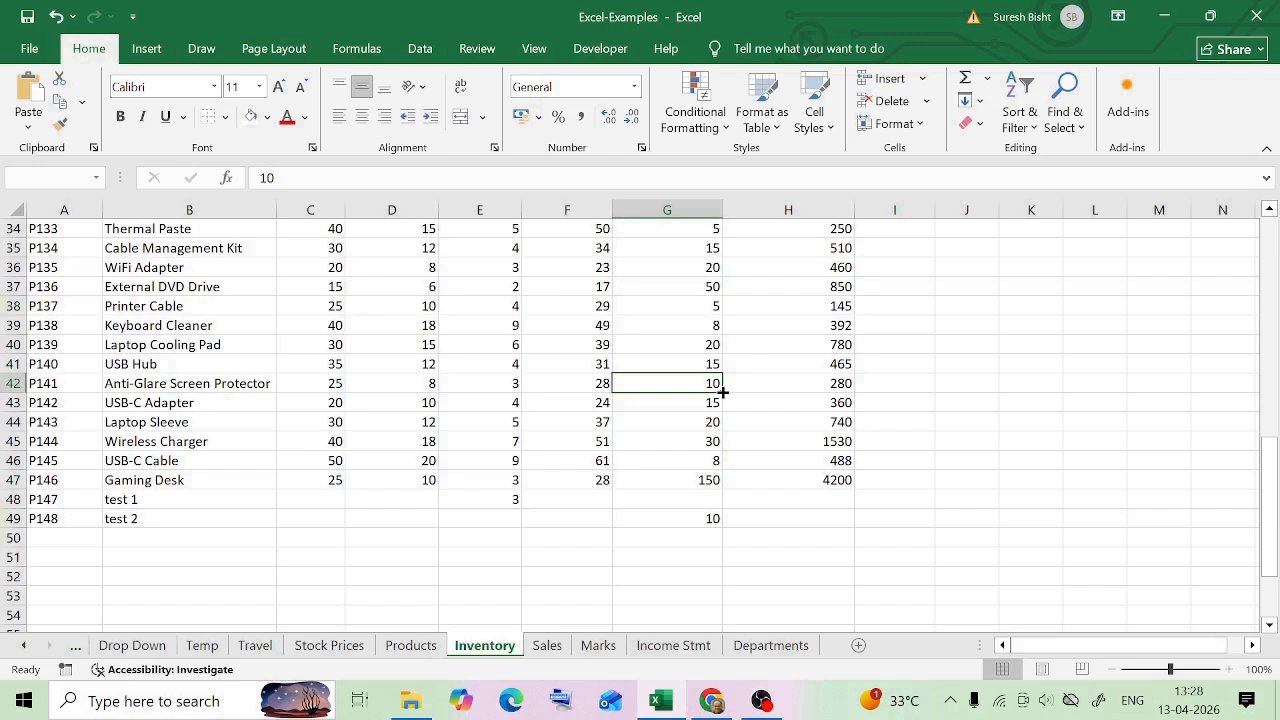
# Examine the table for blank row 3 and the partly filled test 1 and test 2 rows
pyautogui.hotkey('ctrl', 'Home')
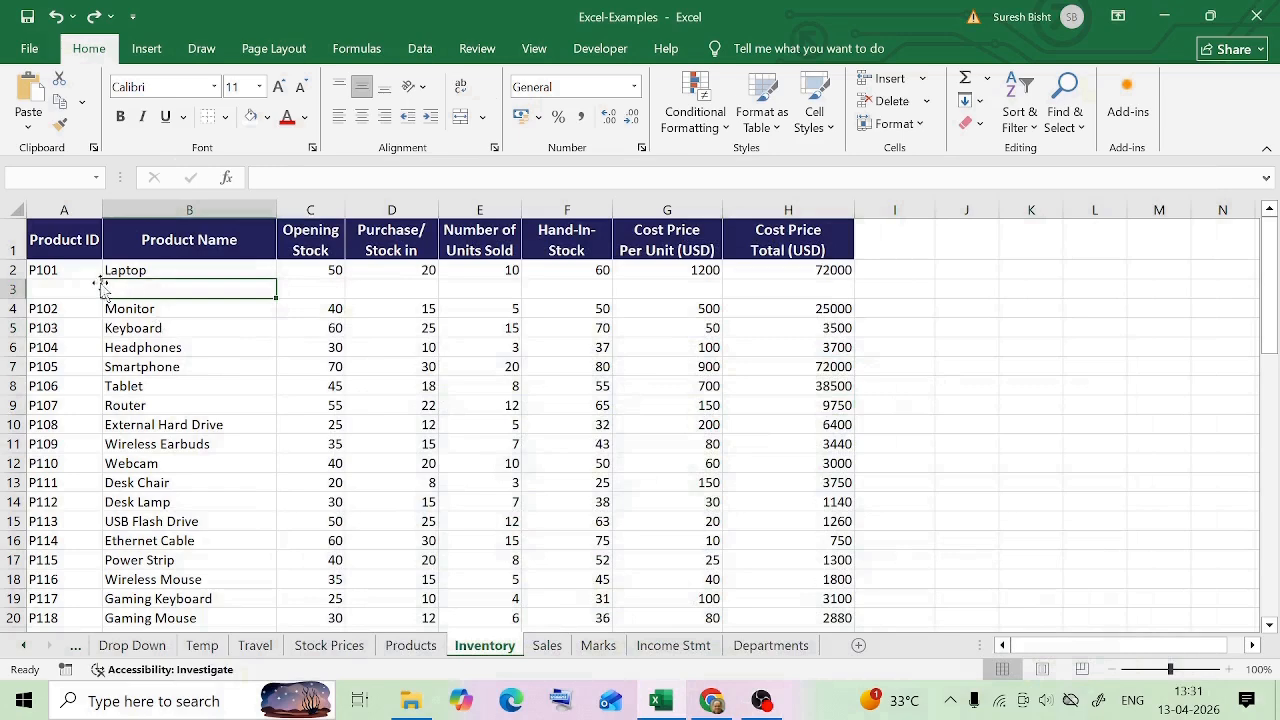
pyautogui.click(79, 269)
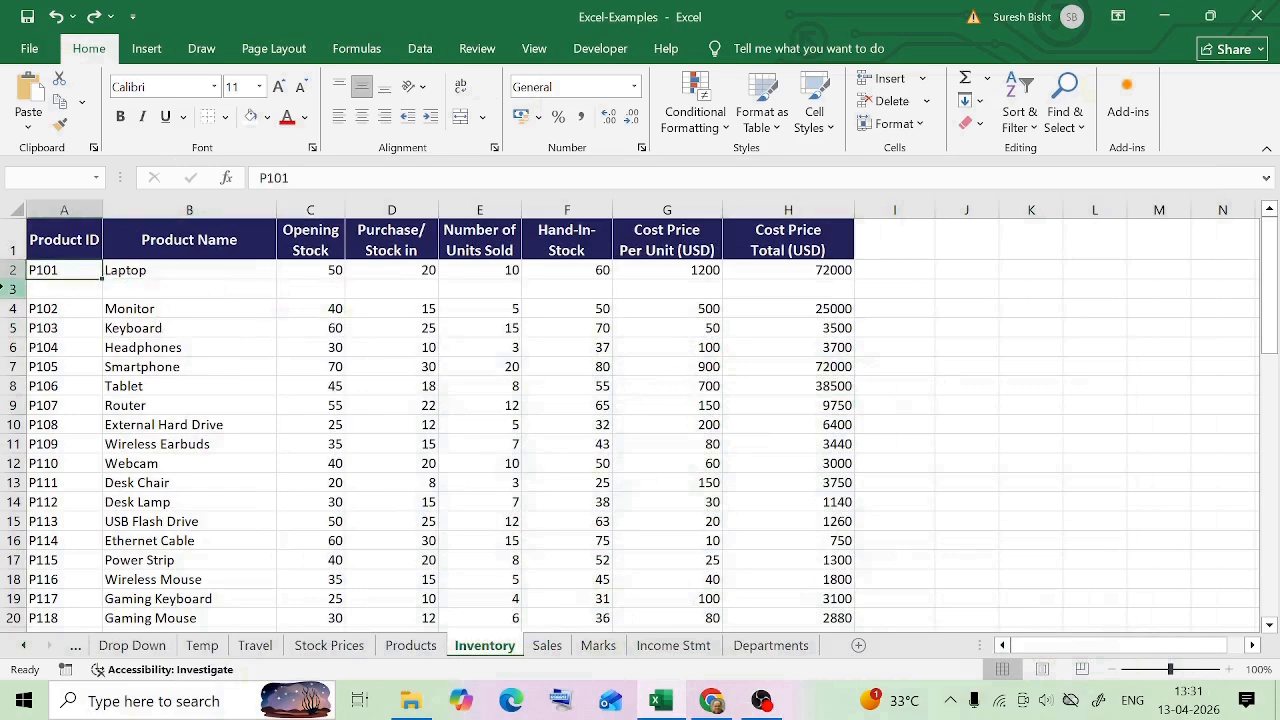
pyautogui.click(10, 289)
pyautogui.click(577, 380)
pyautogui.scroll(-11, 93, 523)
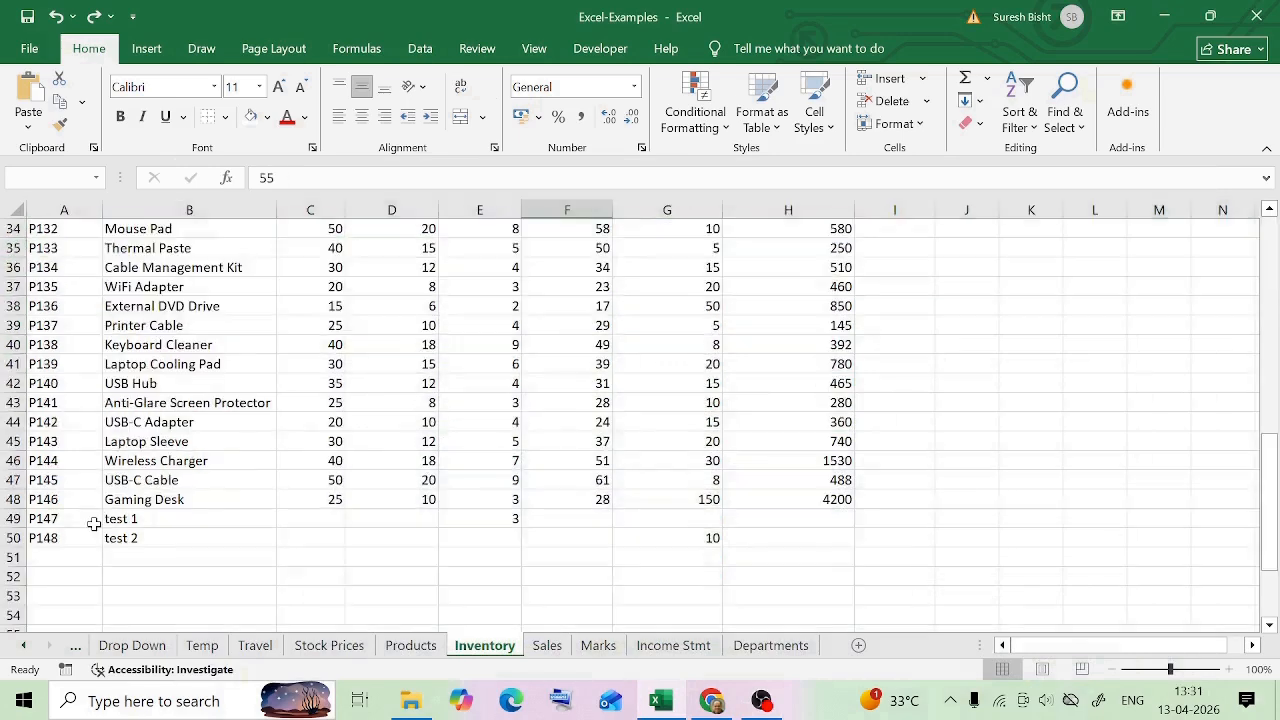
pyautogui.click(93, 523)
pyautogui.click(405, 504)
pyautogui.click(620, 538)
pyautogui.click(766, 522)
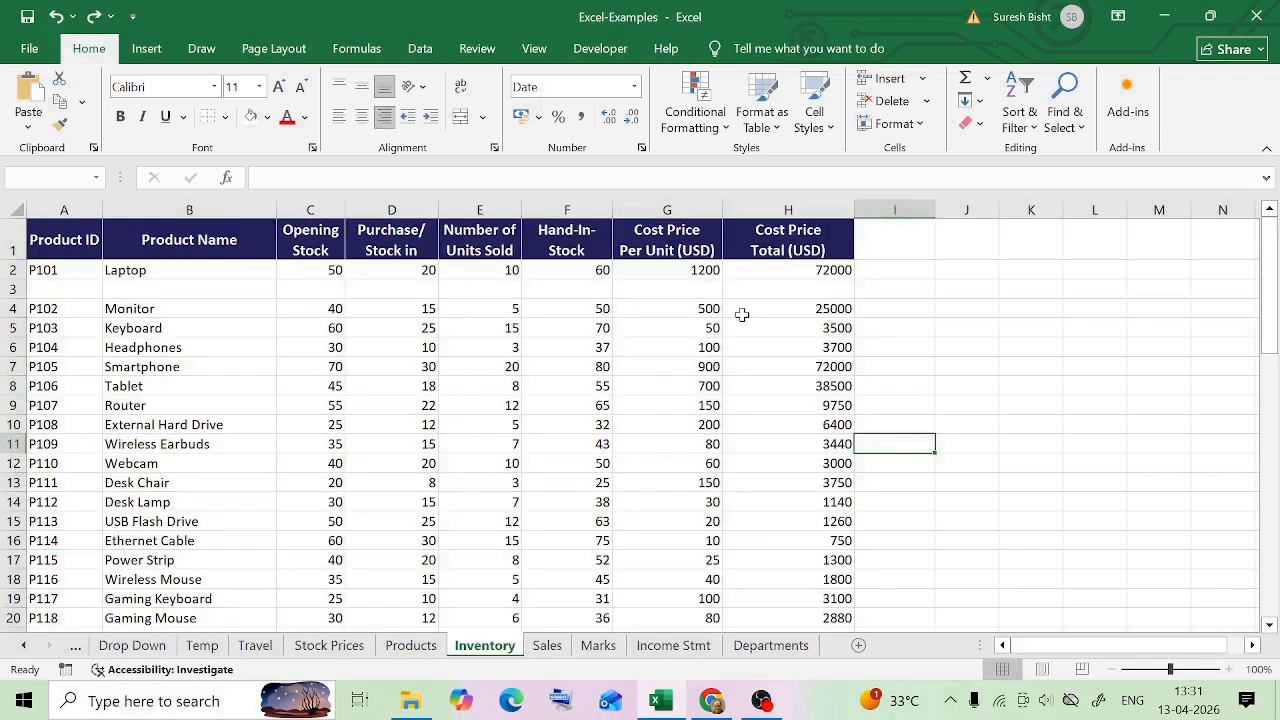
# Sort the table by Cost Price Per Unit (USD) from smallest to largest, expanding the selection to the adjacent columns
pyautogui.click(673, 210)
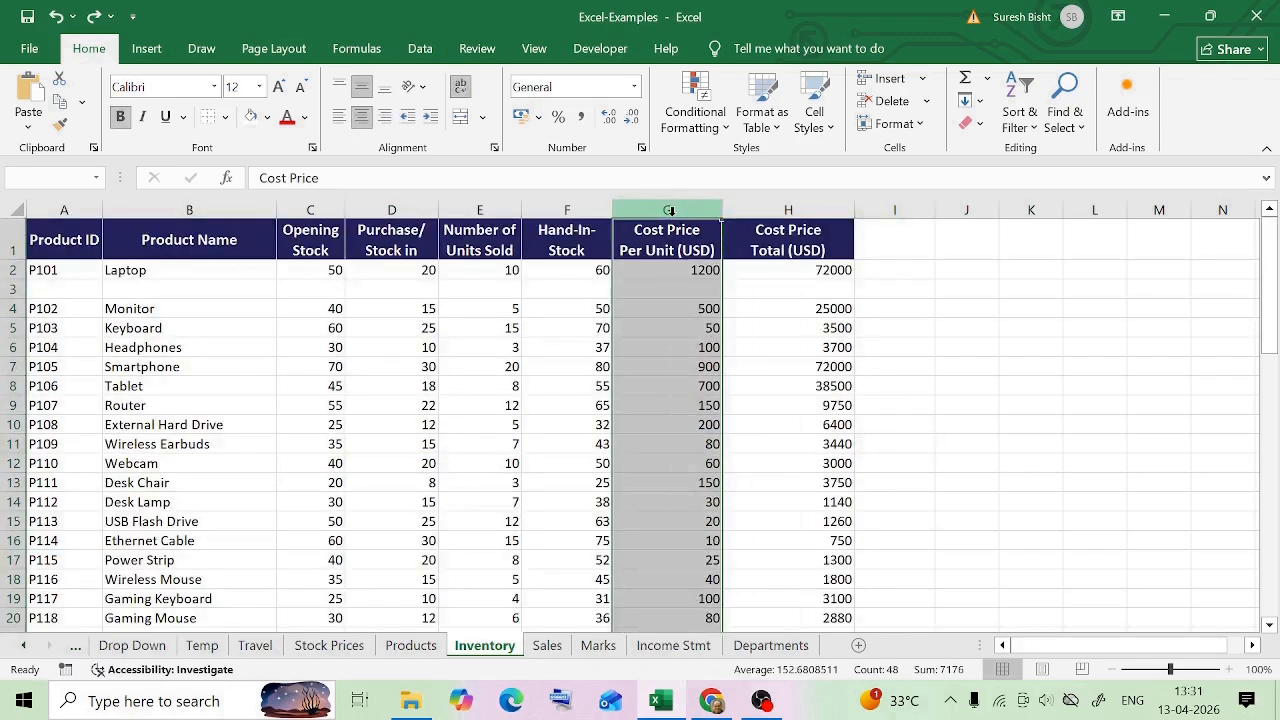
pyautogui.click(1024, 110)
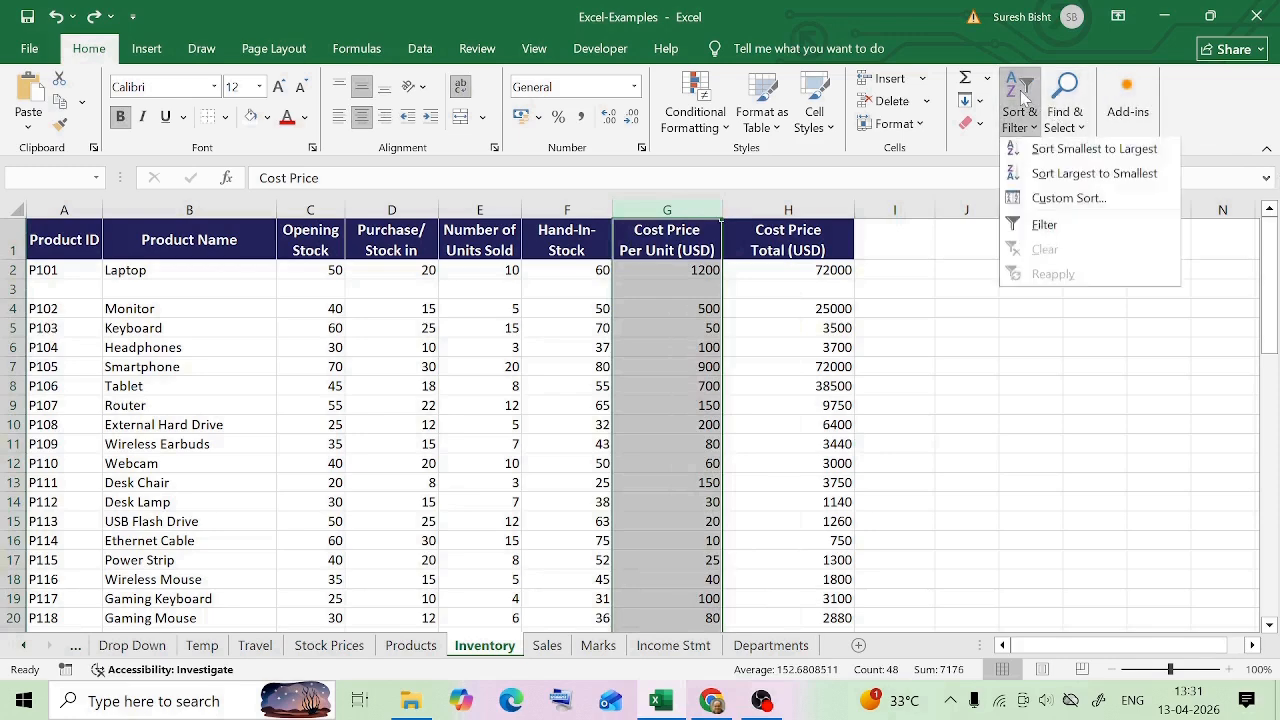
pyautogui.click(1100, 153)
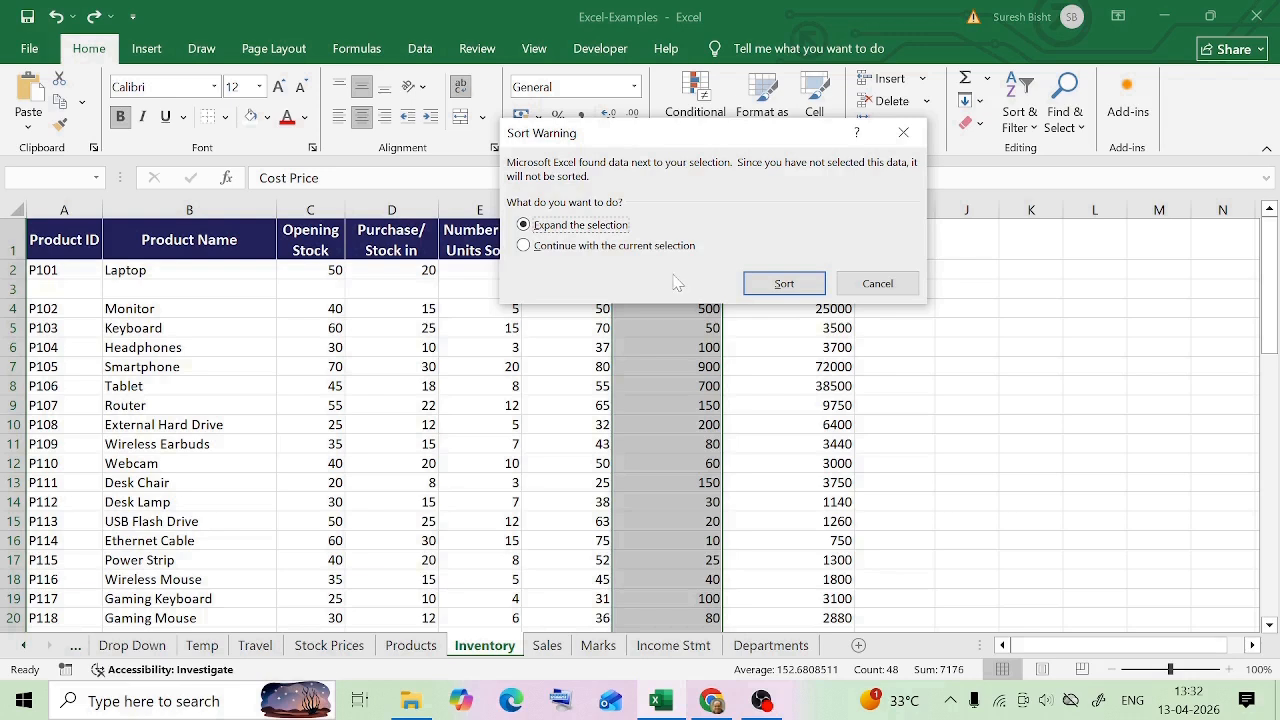
pyautogui.click(787, 289)
pyautogui.scroll(-2, 689, 283)
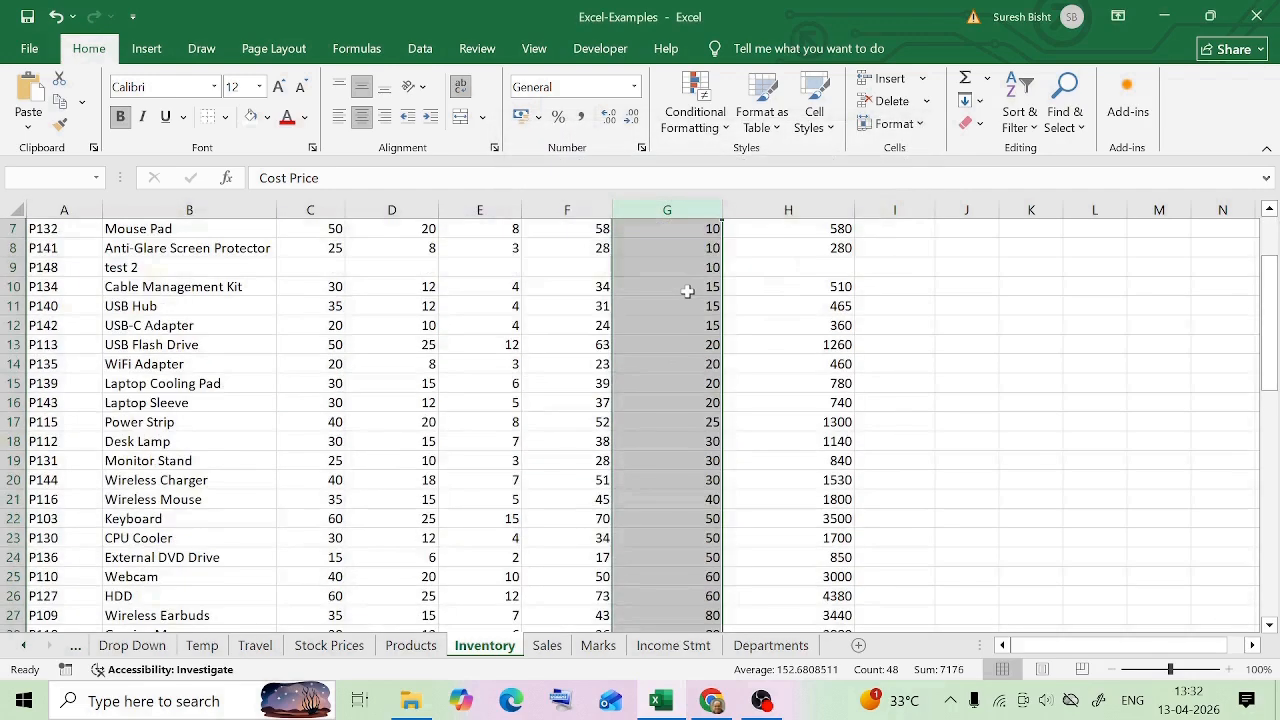
pyautogui.scroll(2, 686, 290)
pyautogui.scroll(-13, 685, 293)
pyautogui.scroll(-1, 683, 295)
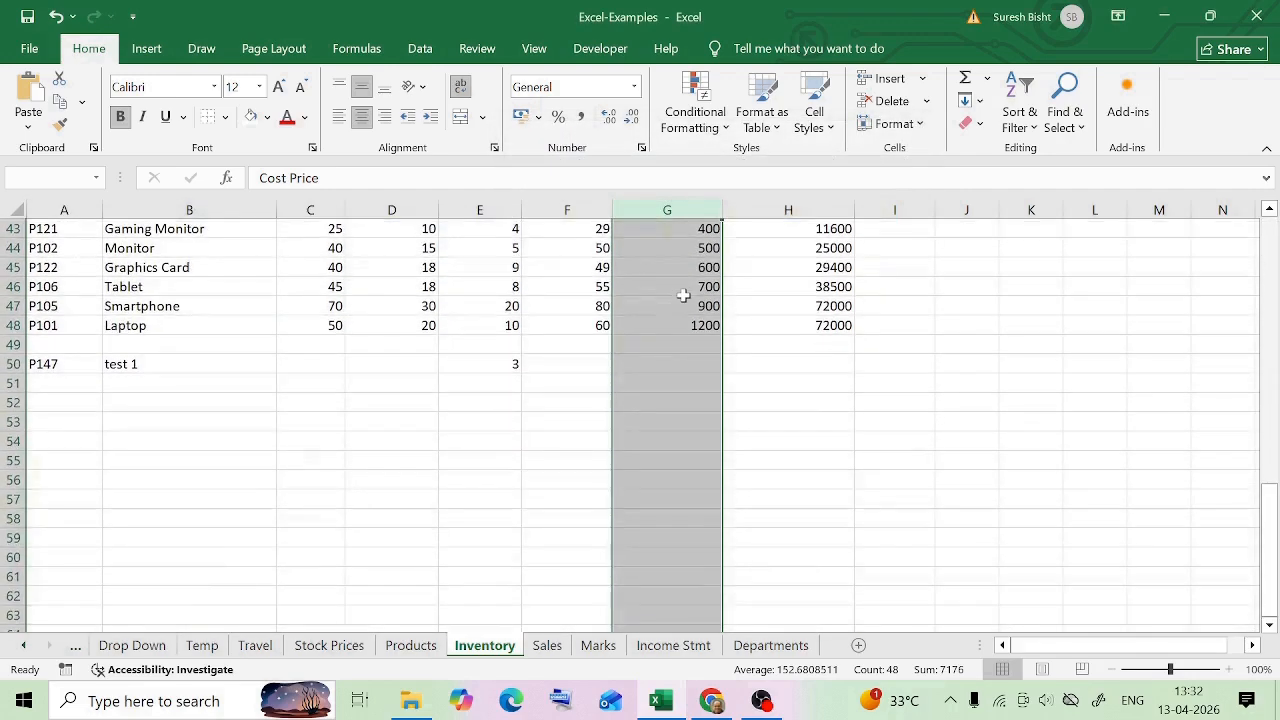
# Delete the fully blank row 49 between the Laptop and test 1 rows
pyautogui.click(688, 347)
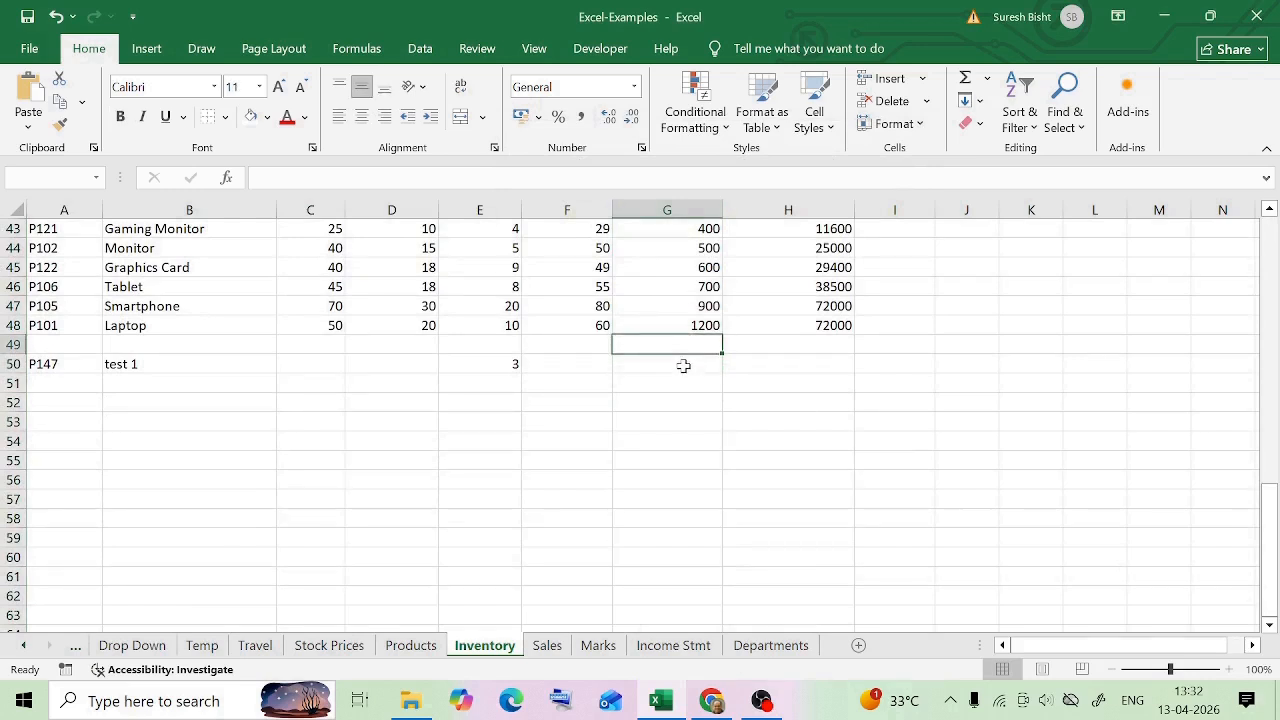
pyautogui.click(6, 344)
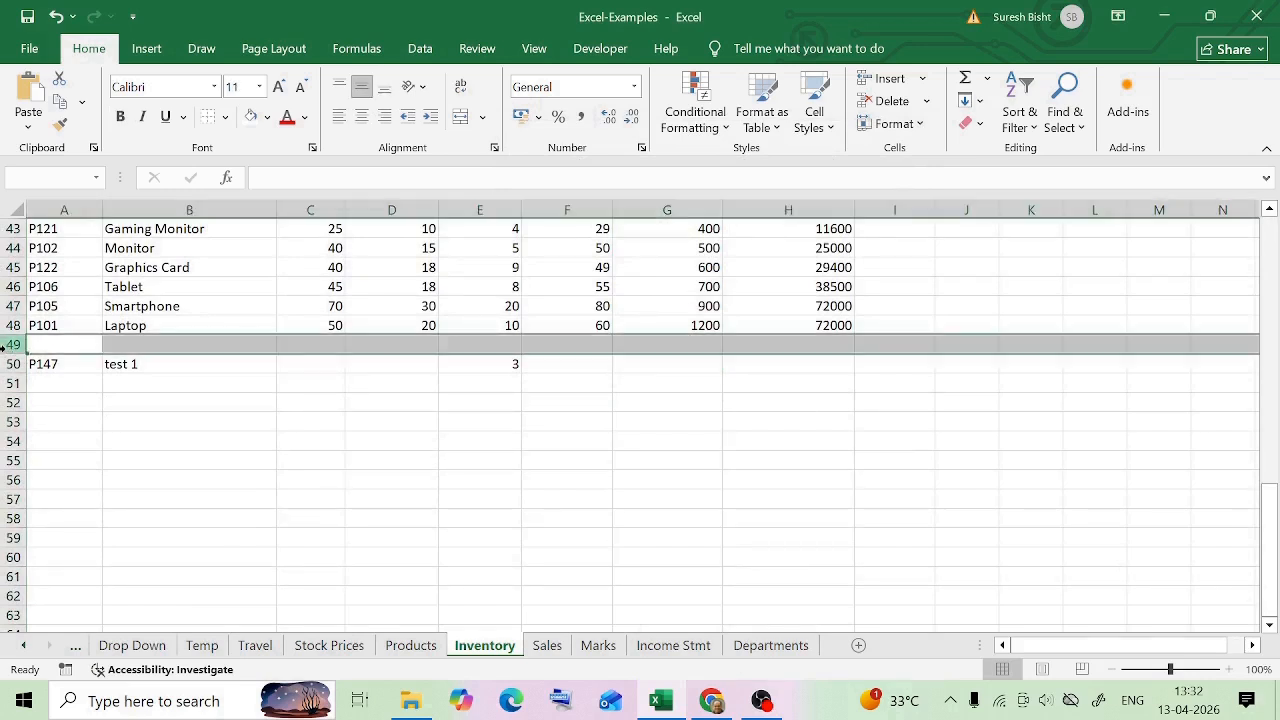
pyautogui.rightClick(6, 344)
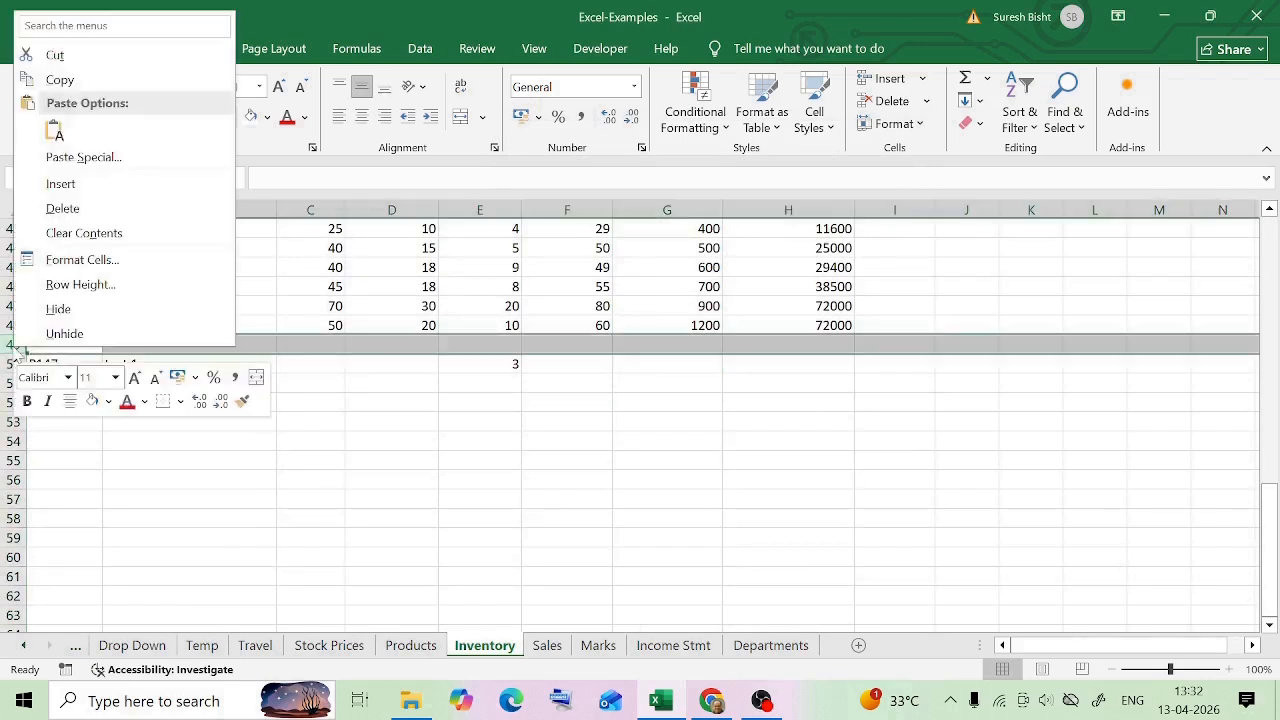
pyautogui.click(112, 210)
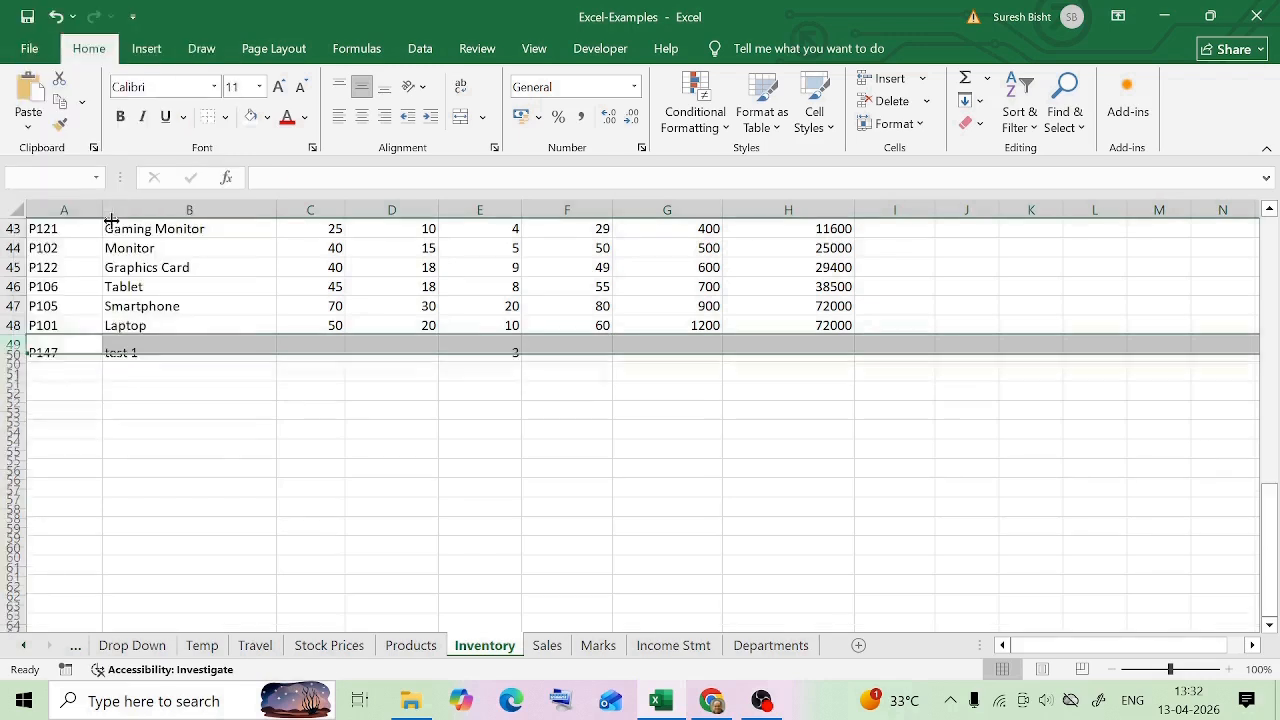
pyautogui.click(606, 368)
pyautogui.click(525, 347)
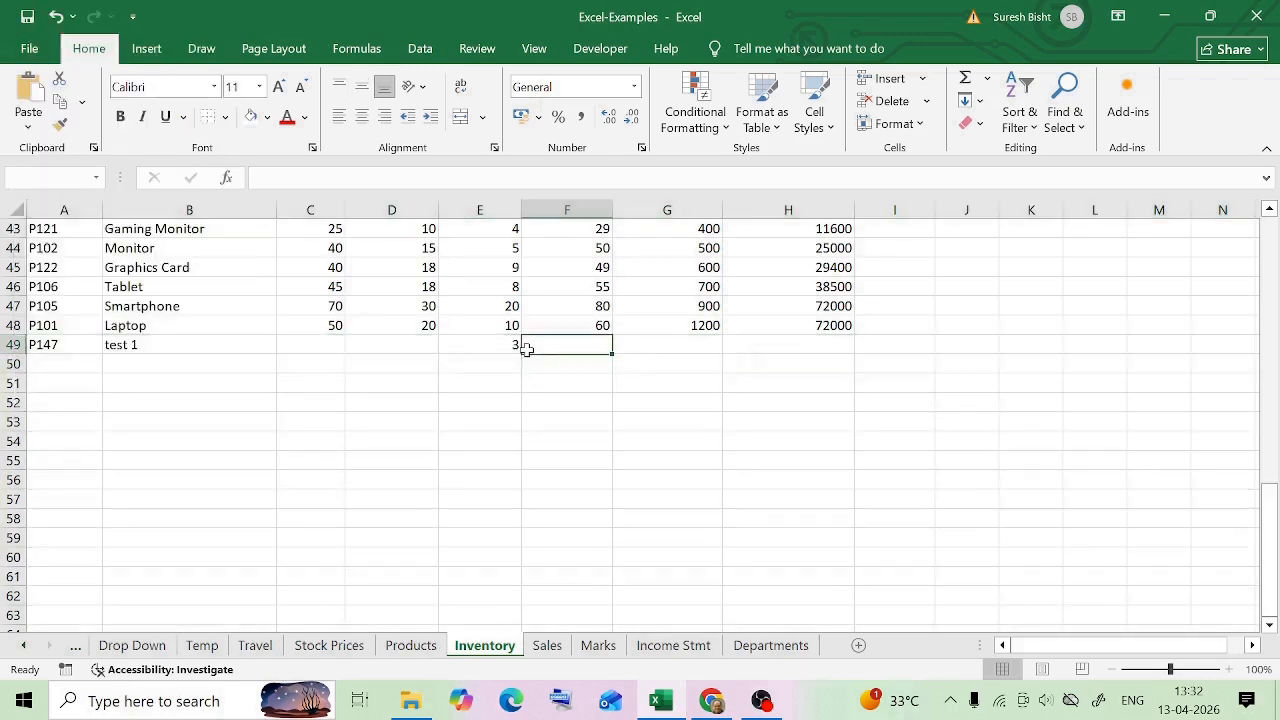
pyautogui.click(305, 347)
pyautogui.click(806, 360)
pyautogui.click(812, 342)
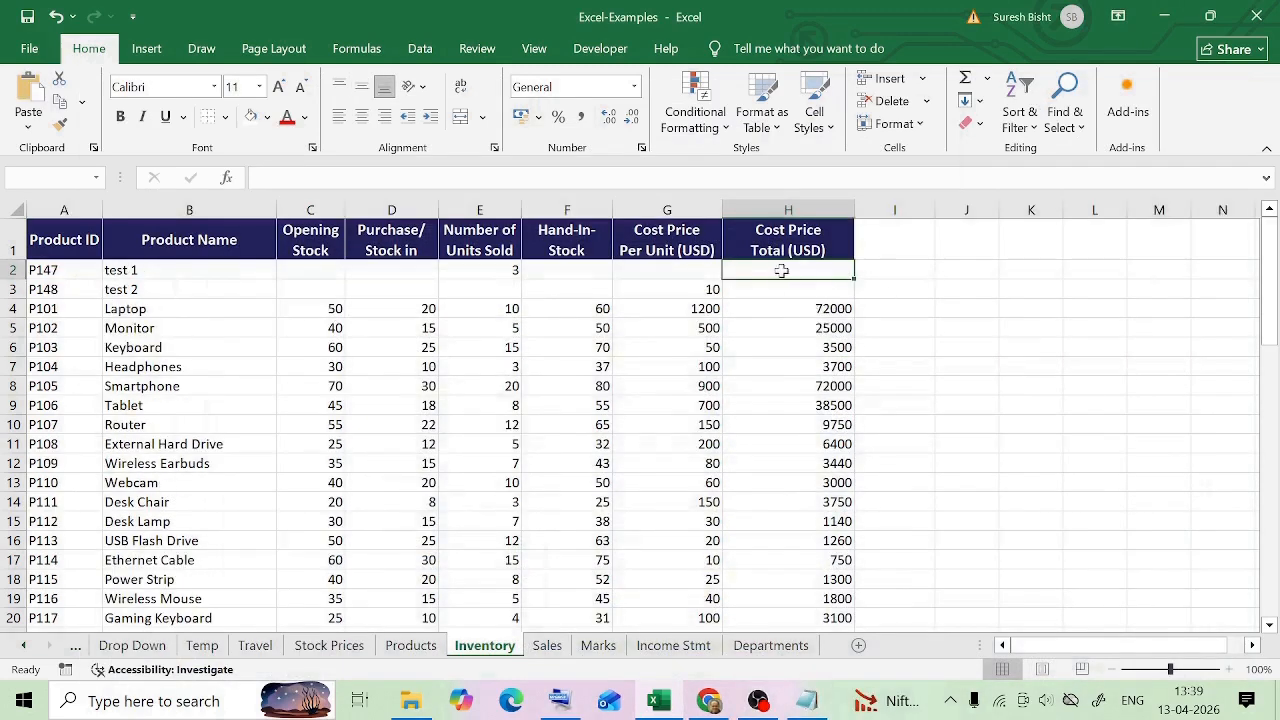
# Enter the formula =IF(H2="","Blank","Not Blank") in cell I2
pyautogui.click(870, 270)
pyautogui.write('=')
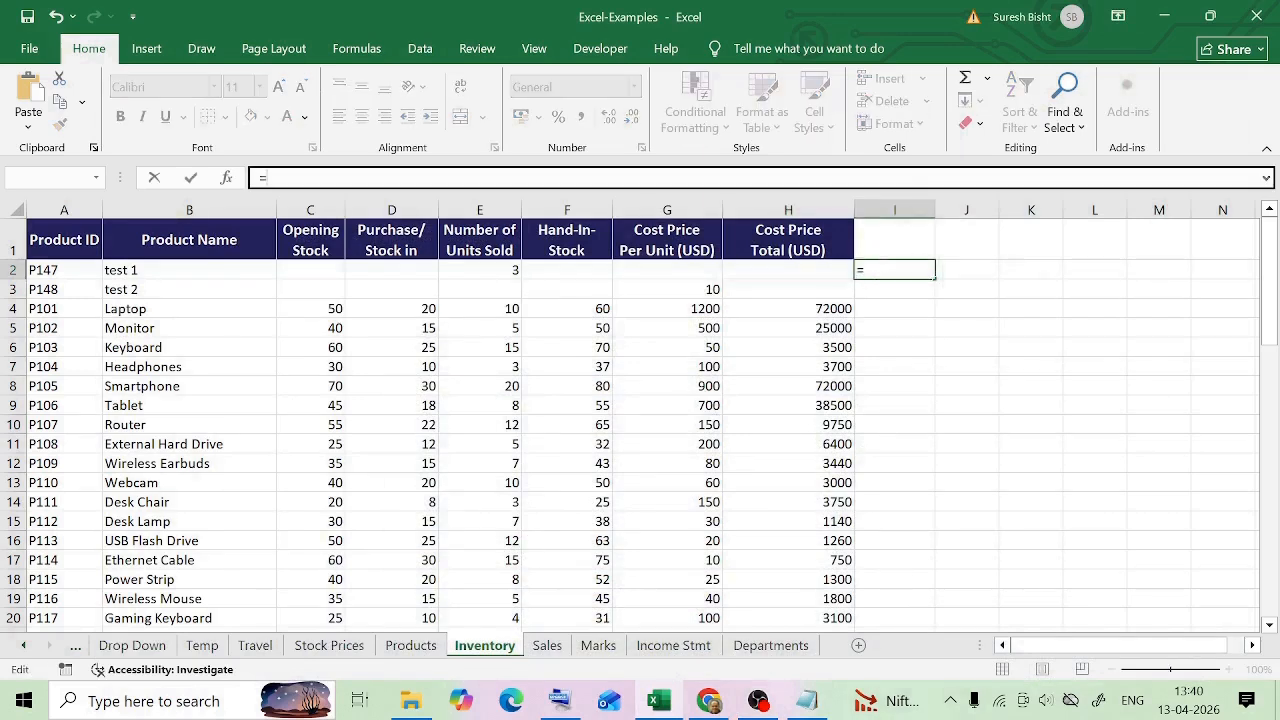
pyautogui.write('if(')
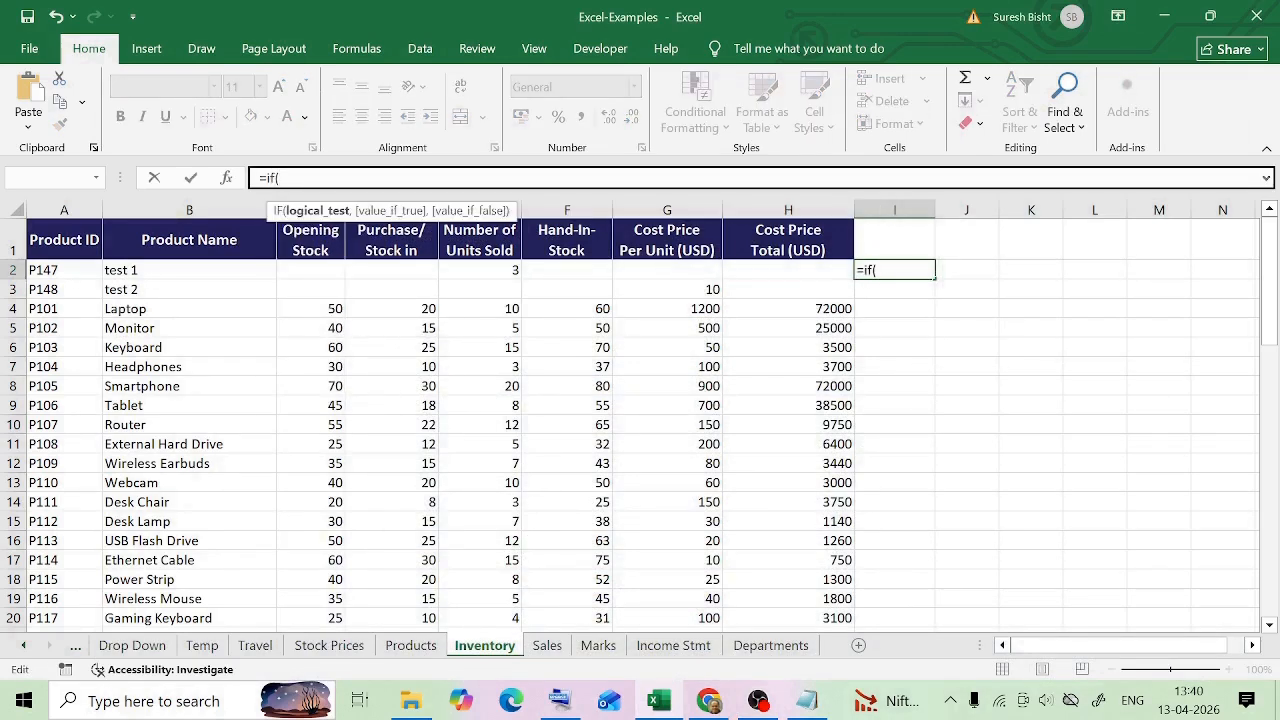
pyautogui.click(790, 269)
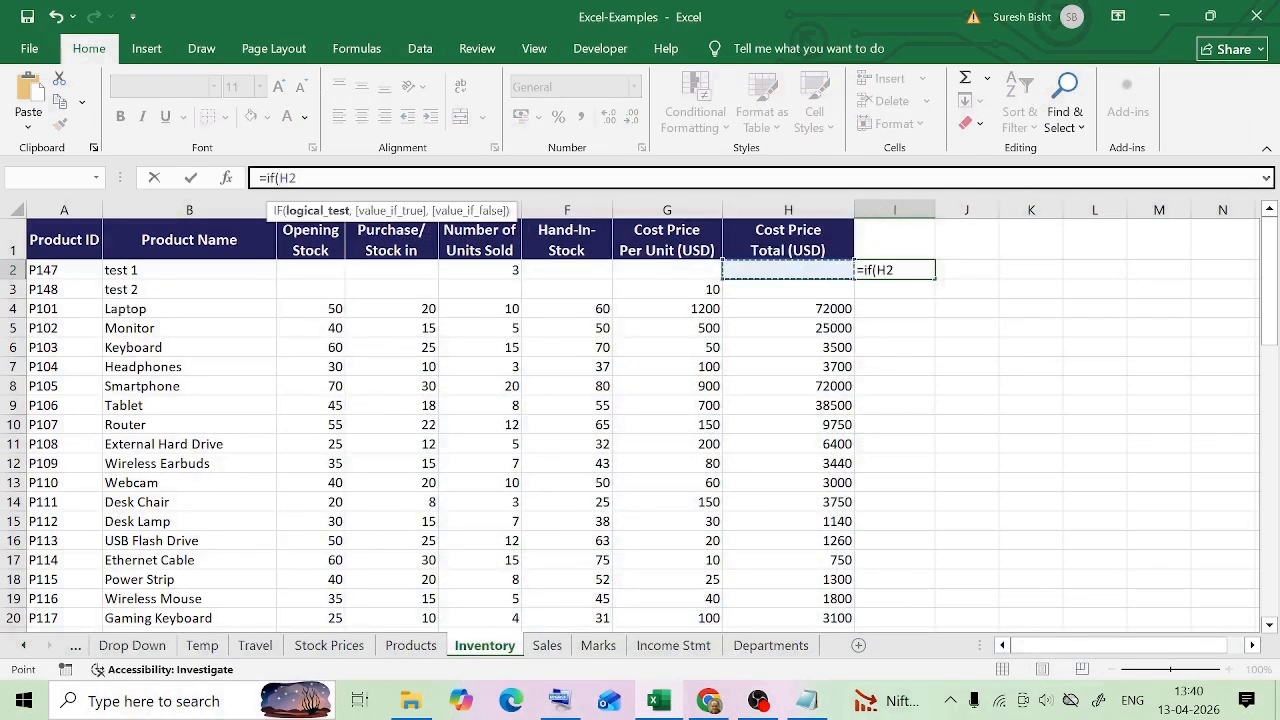
pyautogui.write('=')
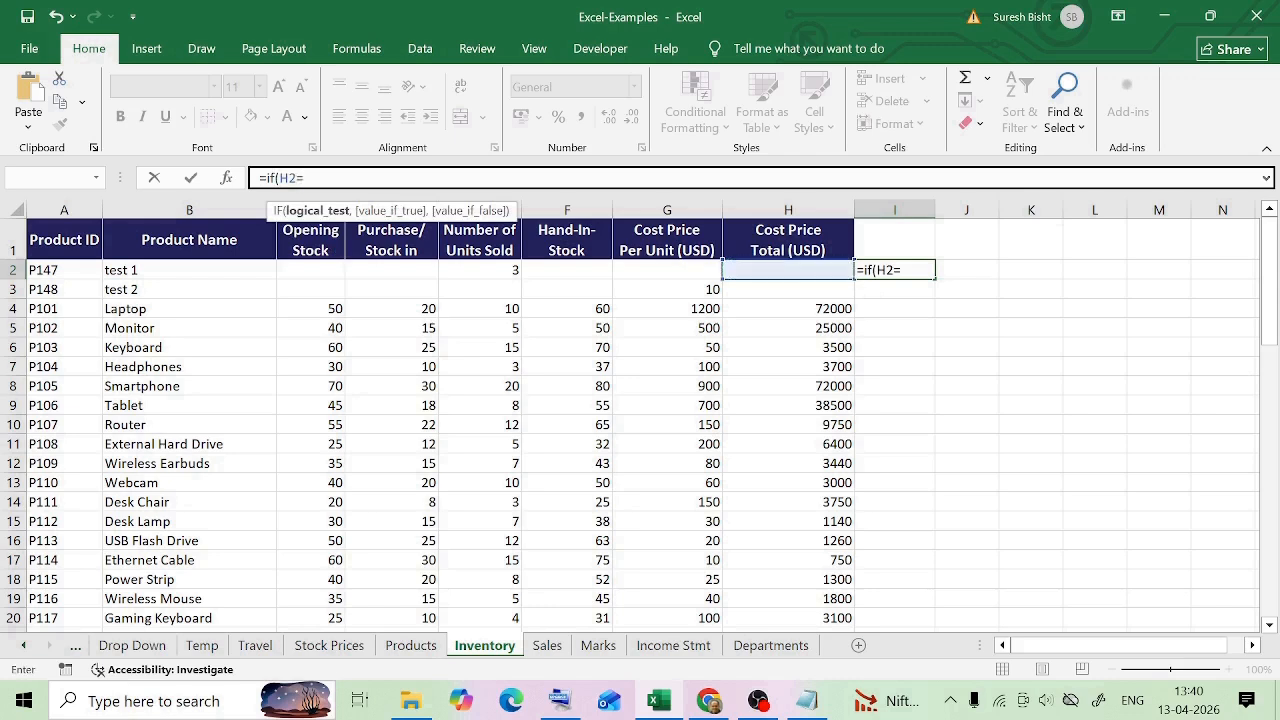
pyautogui.write('"",')
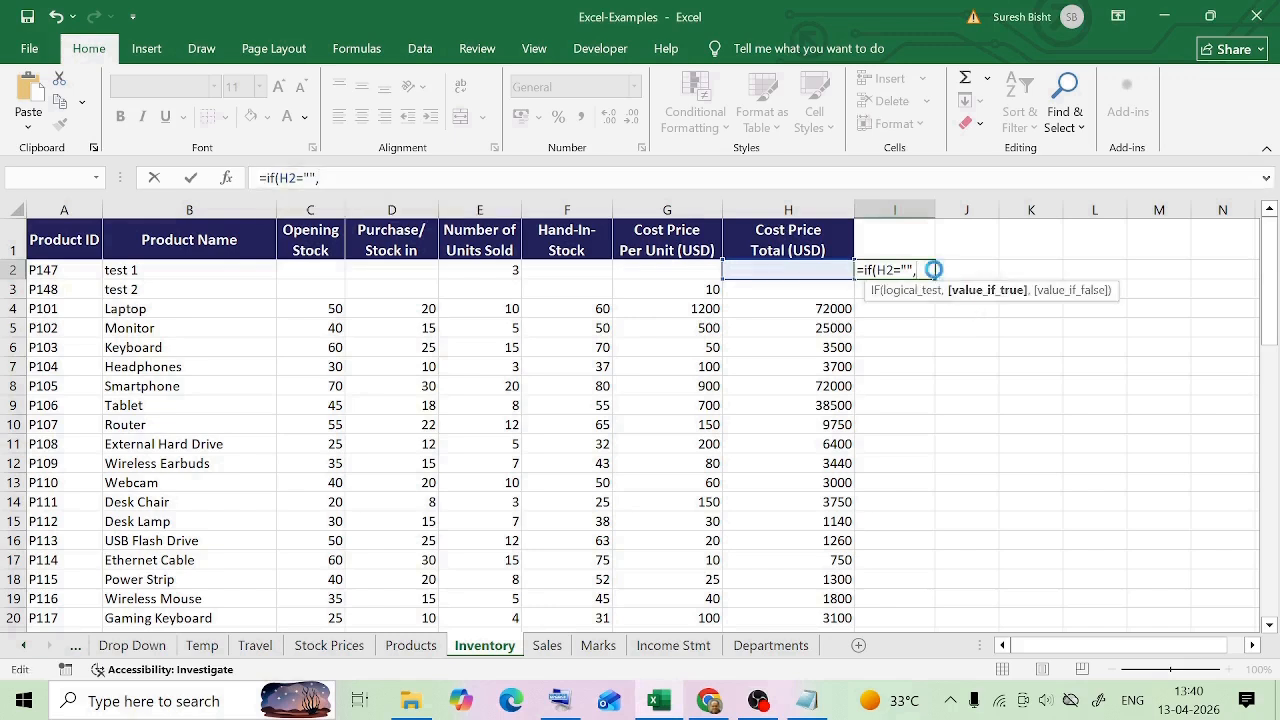
pyautogui.write('"Blank",')
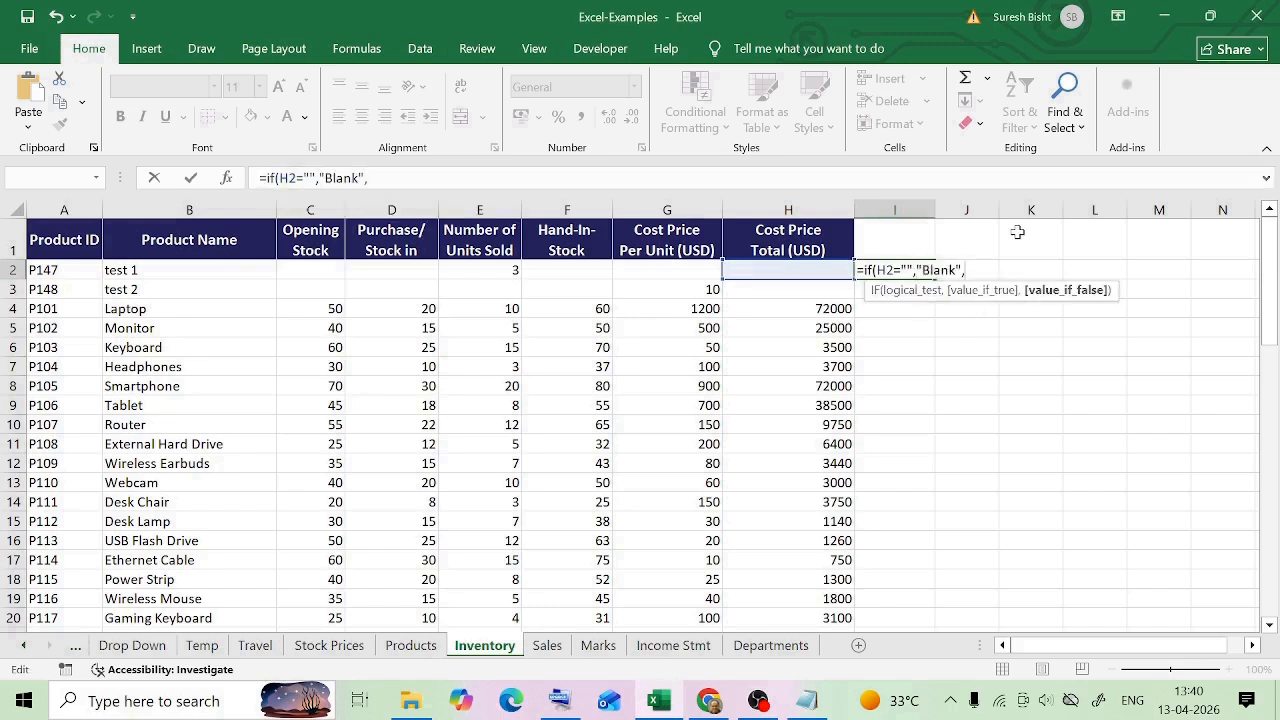
pyautogui.write('"Not Blank"')
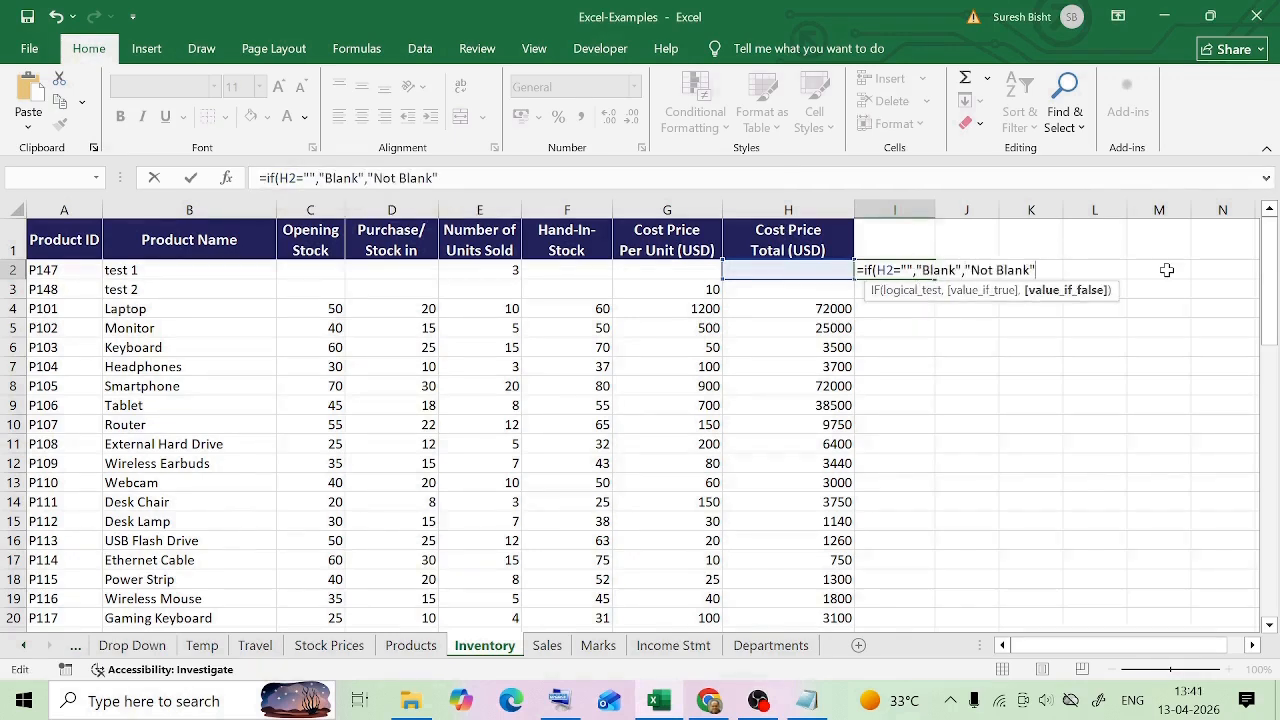
pyautogui.write(')')
pyautogui.press('Return')
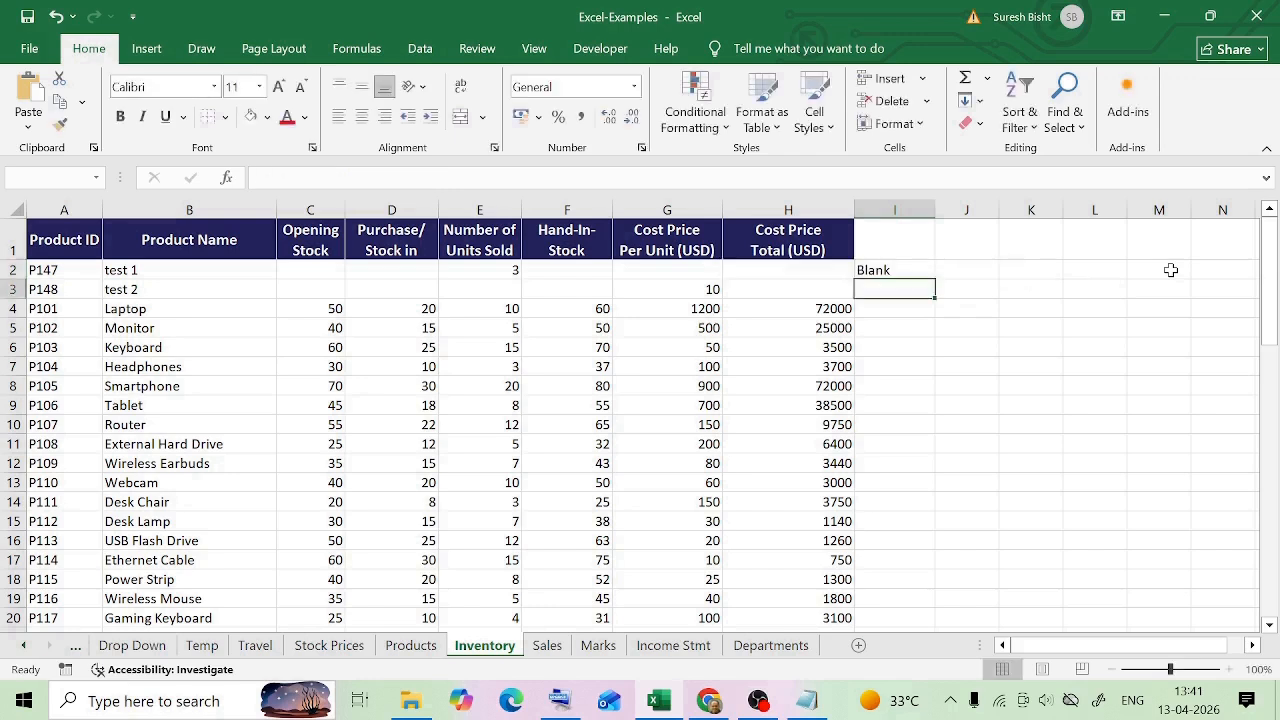
# Wrap the H2 reference in the I2 formula with TRIM and inspect cell H2 for hidden spaces
pyautogui.click(898, 272)
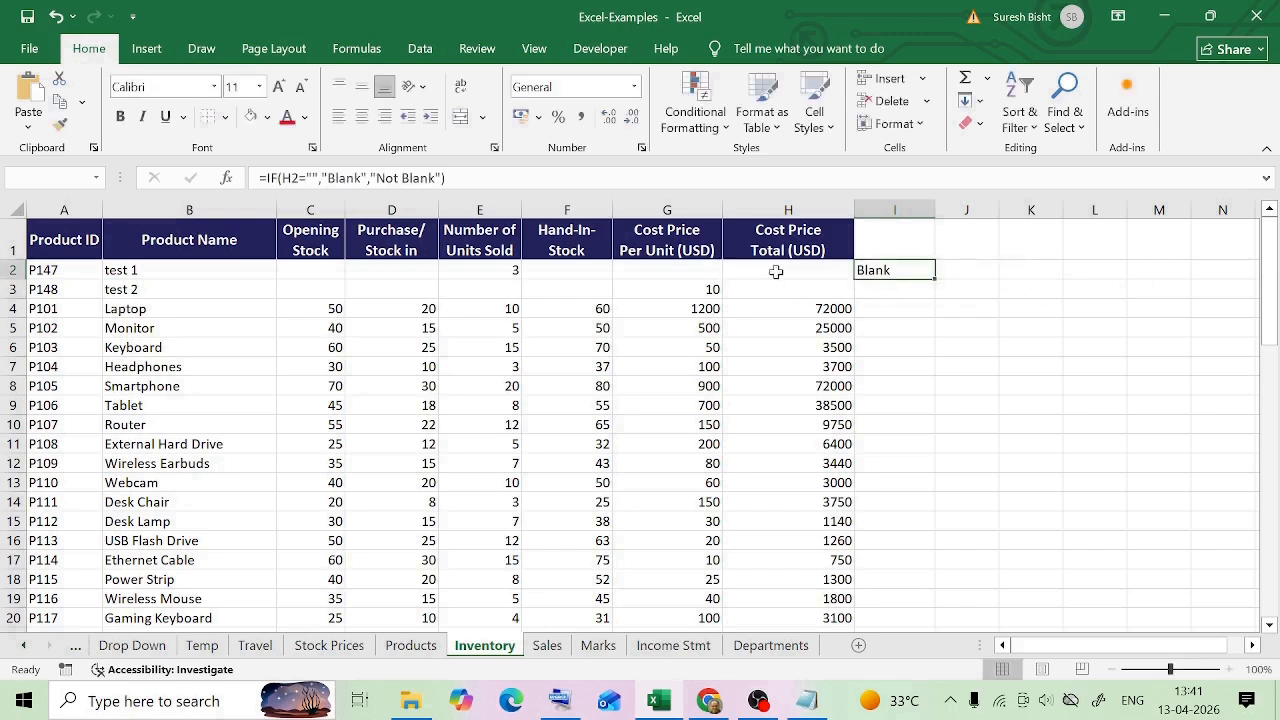
pyautogui.click(799, 272)
pyautogui.click(882, 272)
pyautogui.press('F2')
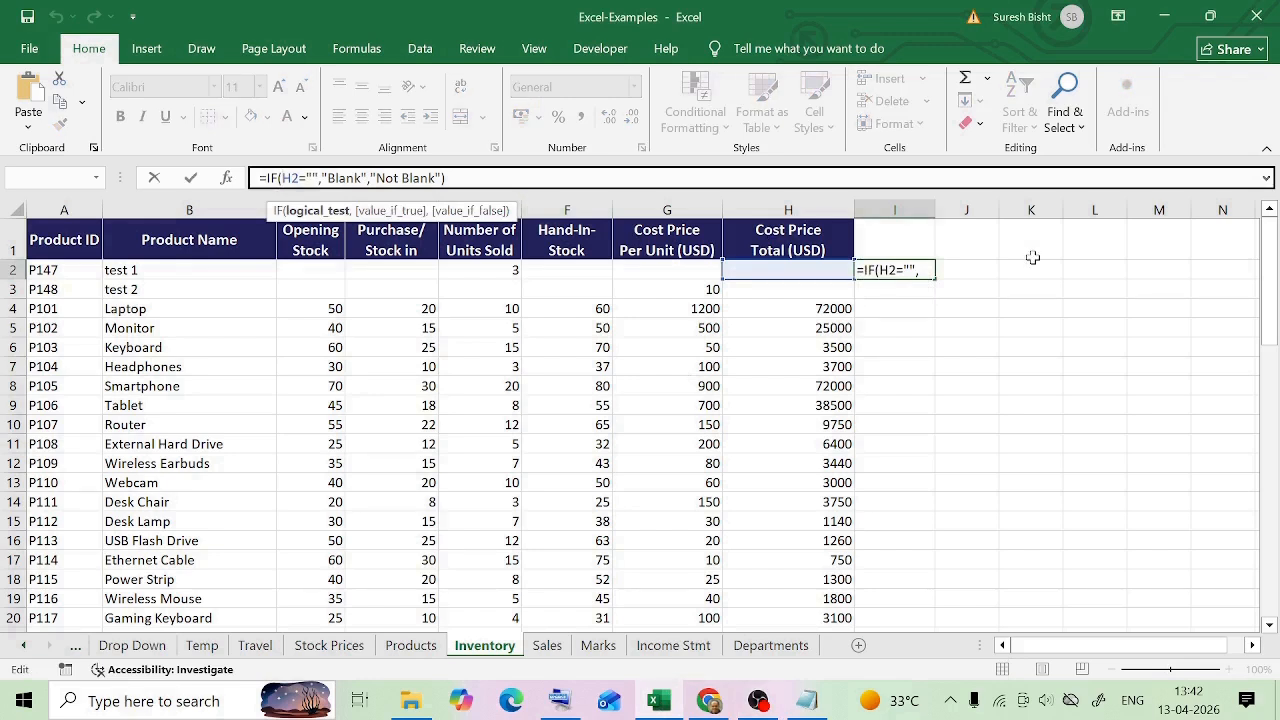
pyautogui.write('trim')
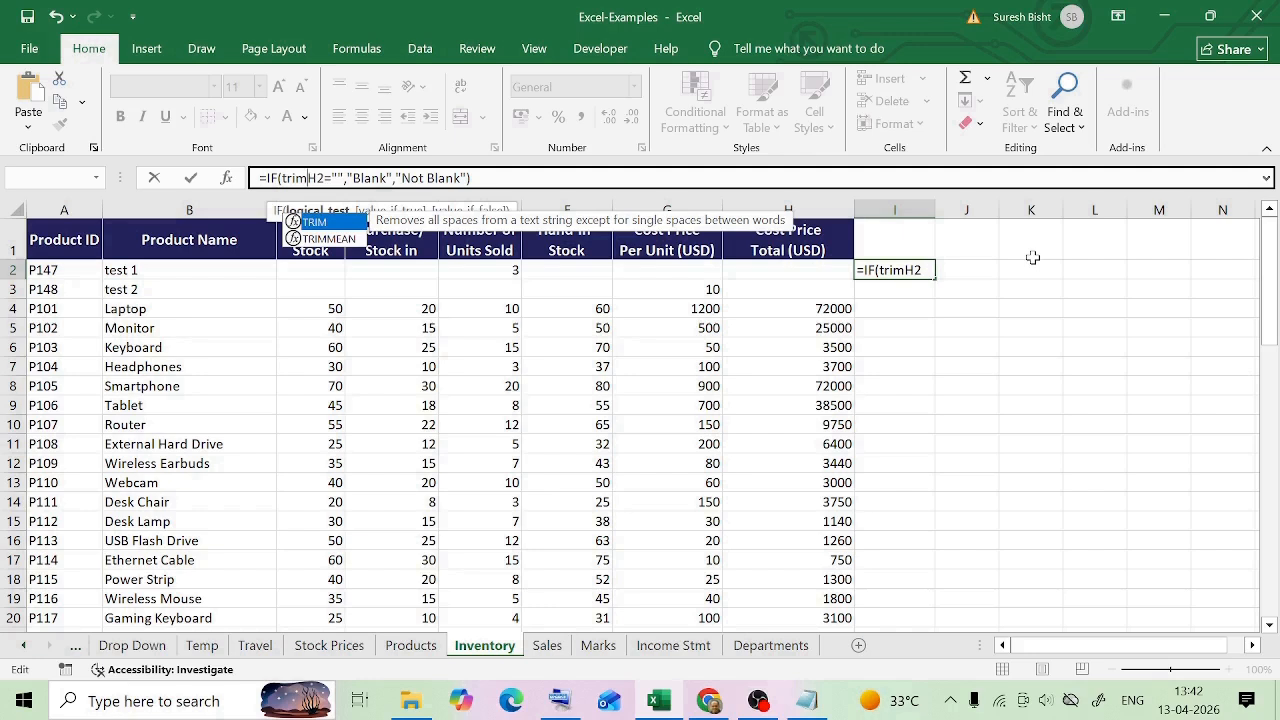
pyautogui.write('(')
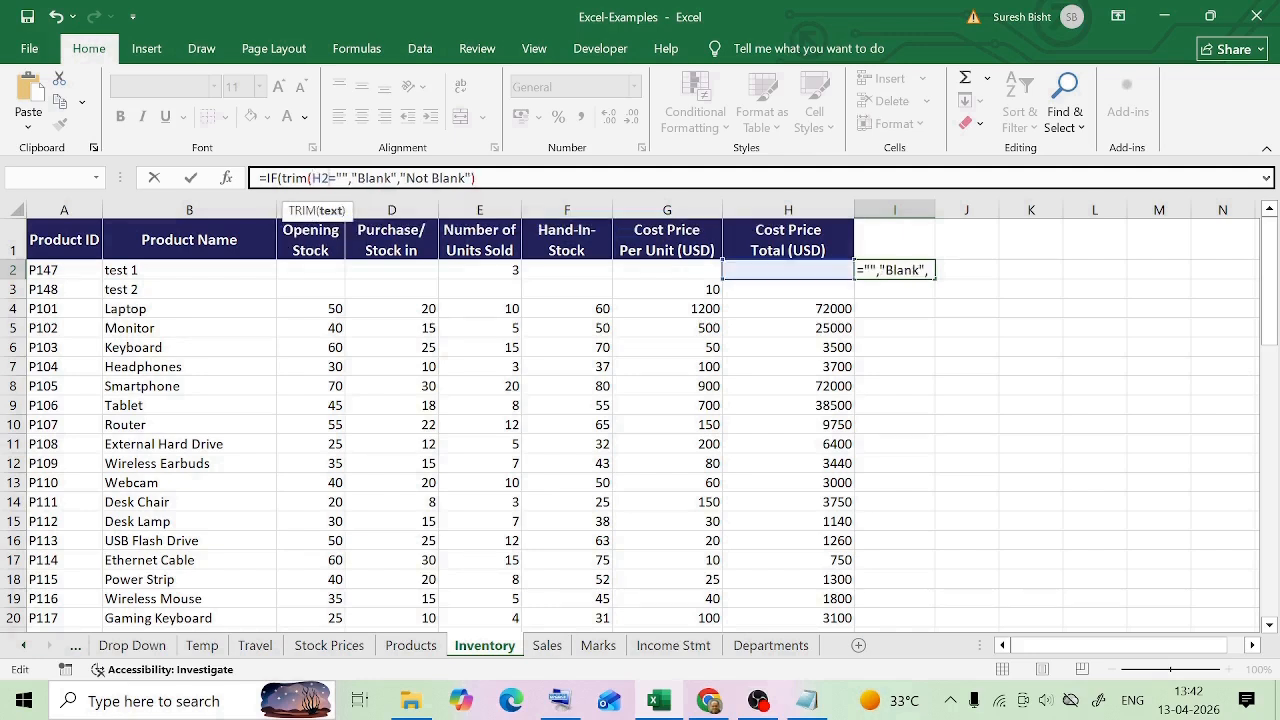
pyautogui.write(')')
pyautogui.press('Return')
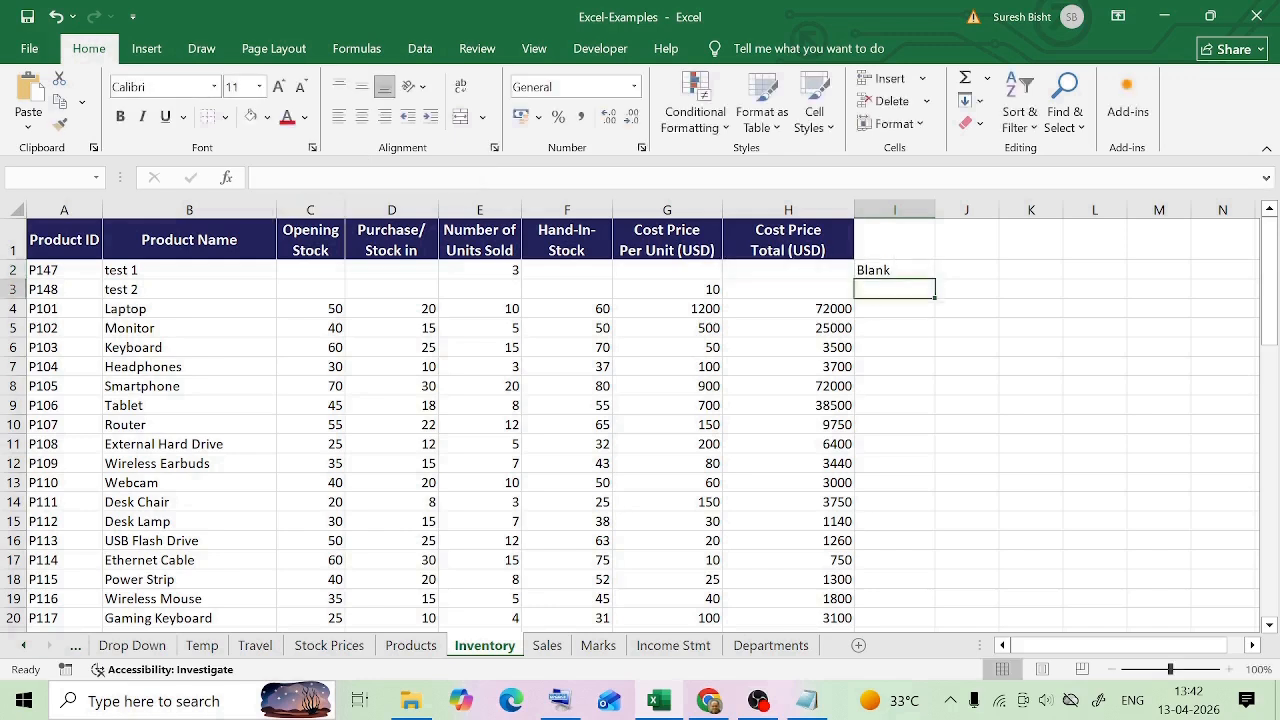
pyautogui.click(872, 269)
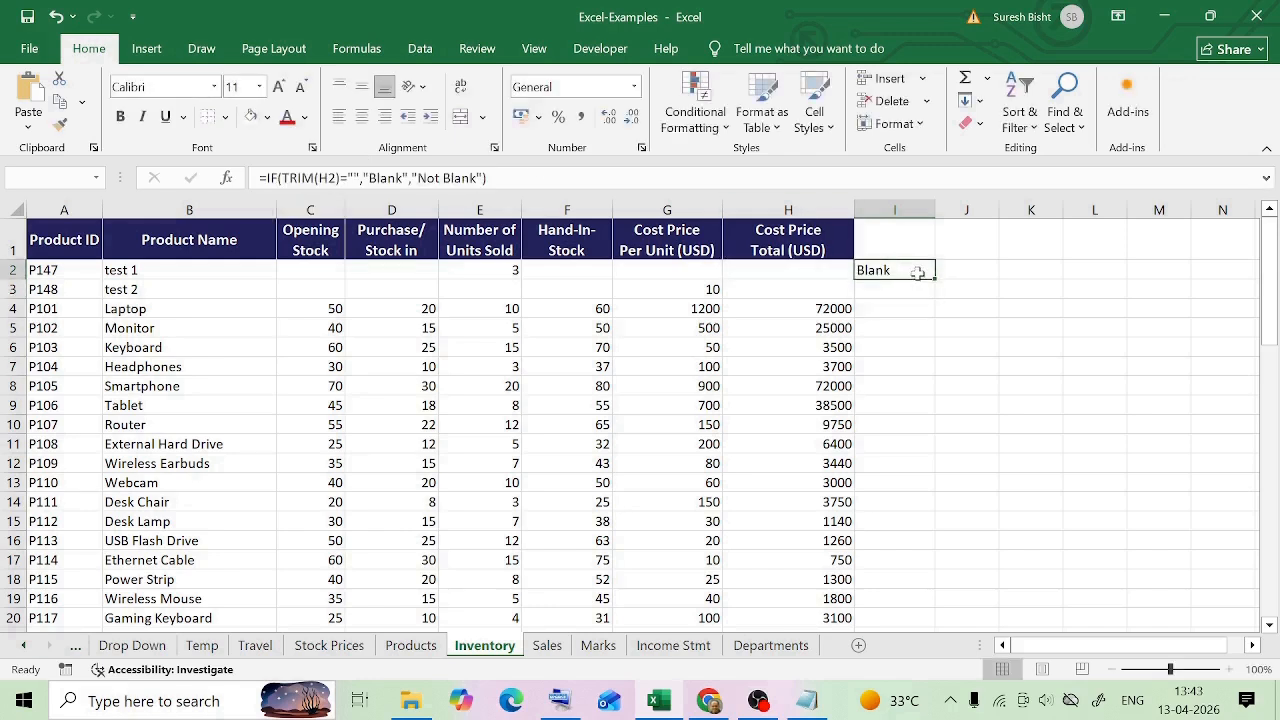
pyautogui.click(824, 270)
pyautogui.doubleClick(824, 271)
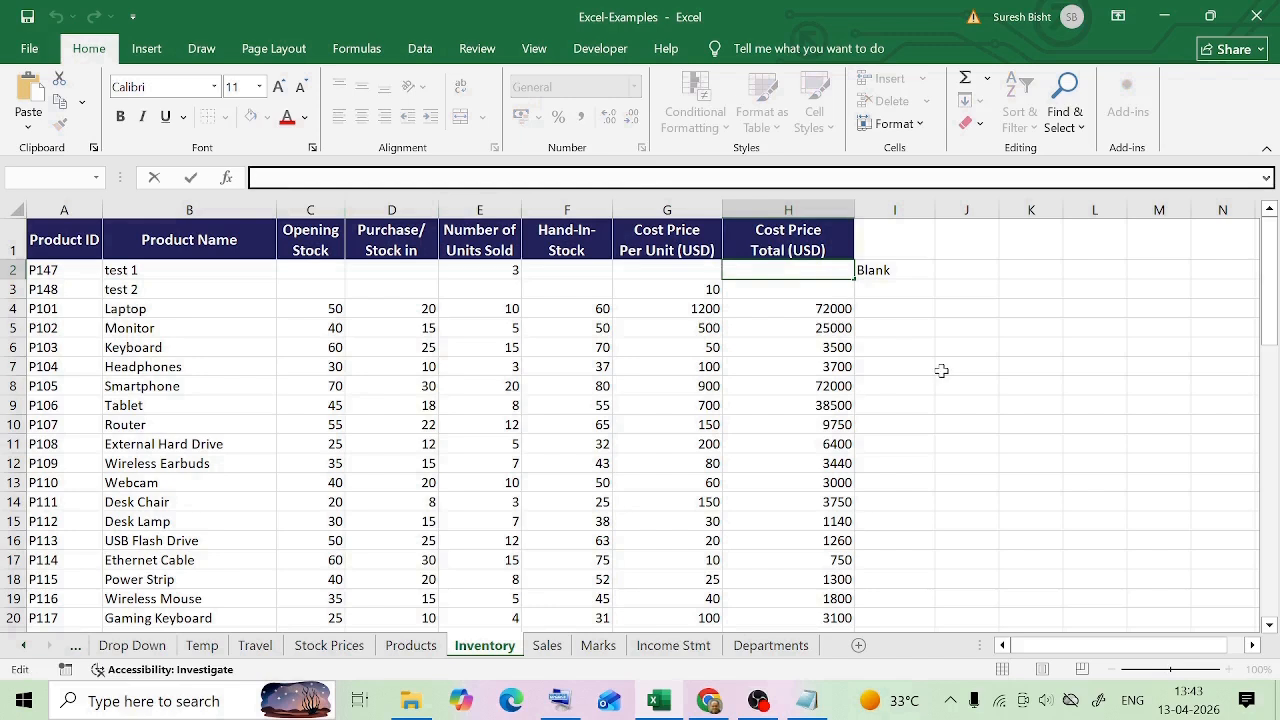
pyautogui.click(943, 371)
pyautogui.doubleClick(784, 274)
pyautogui.click(878, 271)
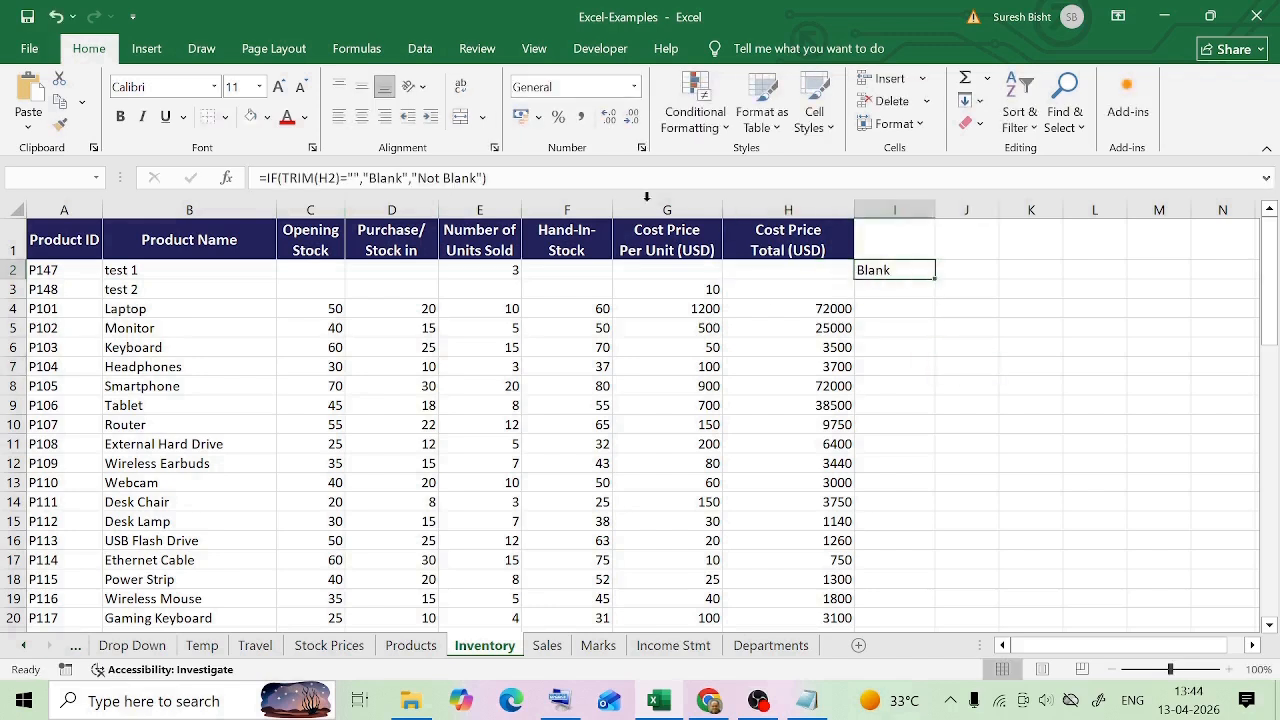
# Remove the TRIM function from the I2 formula so it reads =IF(H2="","Blank","Not Blank")
pyautogui.click(316, 178)
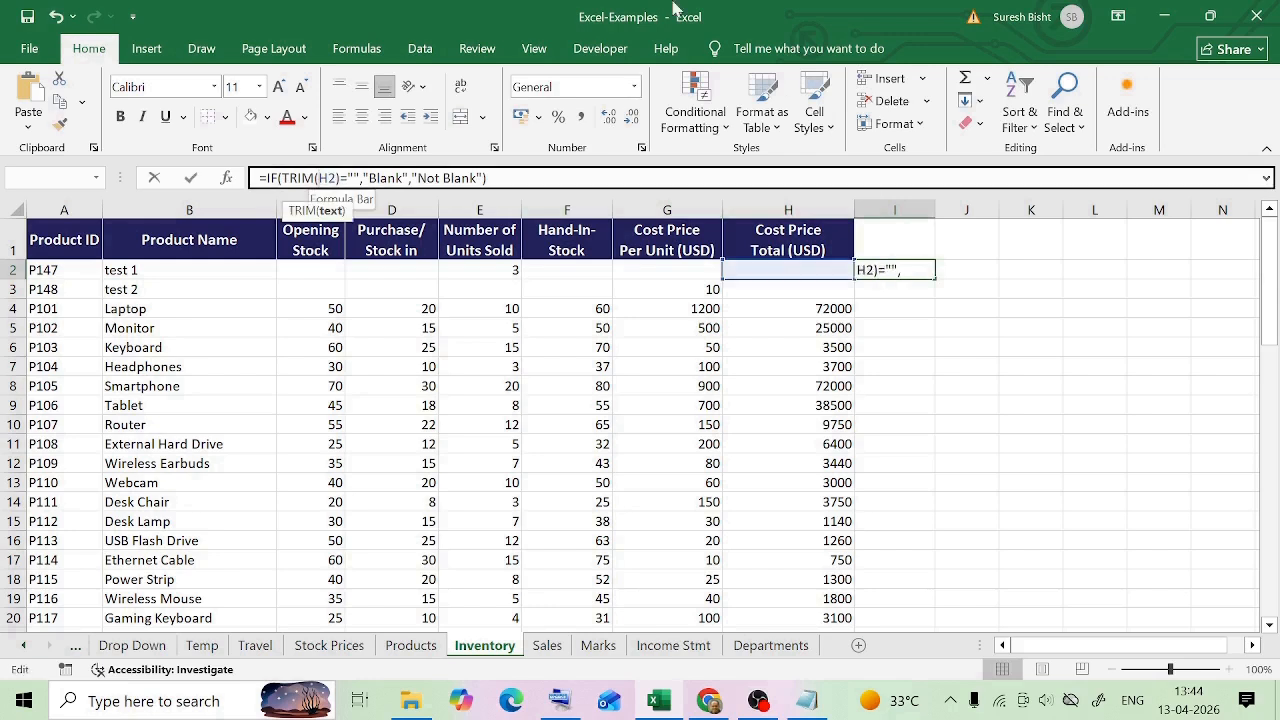
pyautogui.press('BackSpace')
pyautogui.press('BackSpace')
pyautogui.press('BackSpace')
pyautogui.press('BackSpace')
pyautogui.press('BackSpace')
pyautogui.click(303, 178)
pyautogui.press('BackSpace')
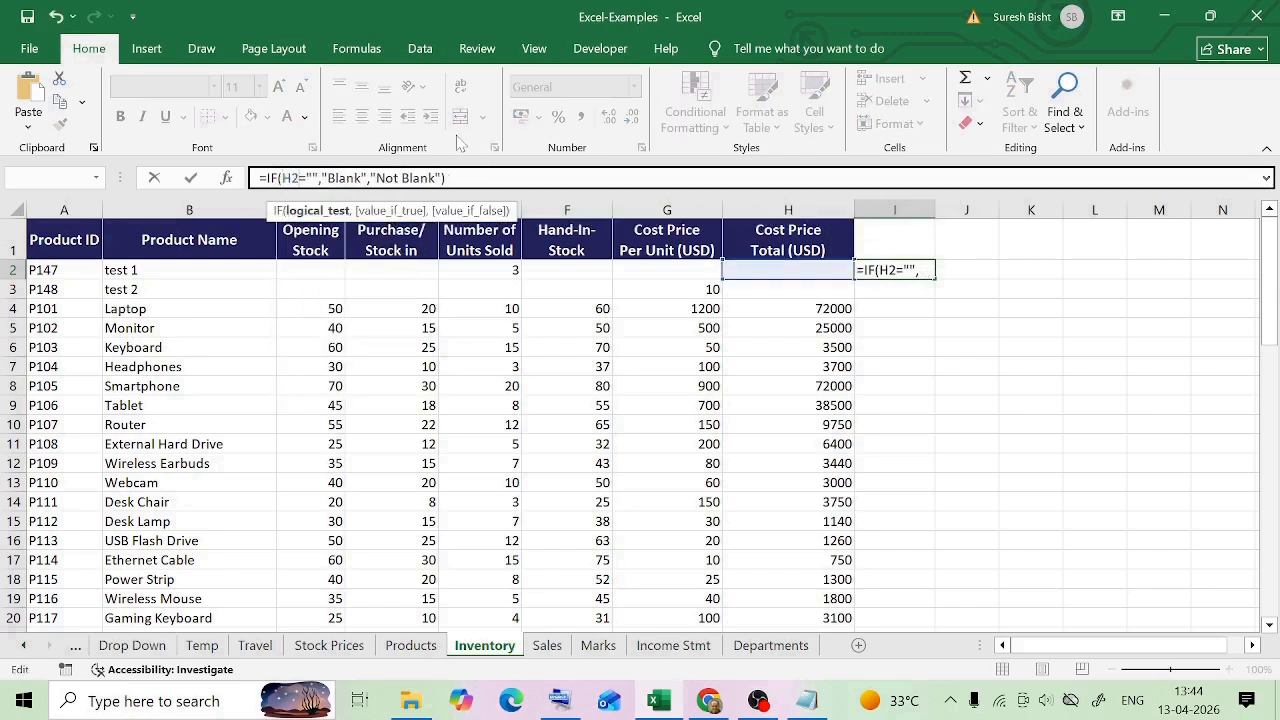
pyautogui.press('Return')
pyautogui.press('Up')
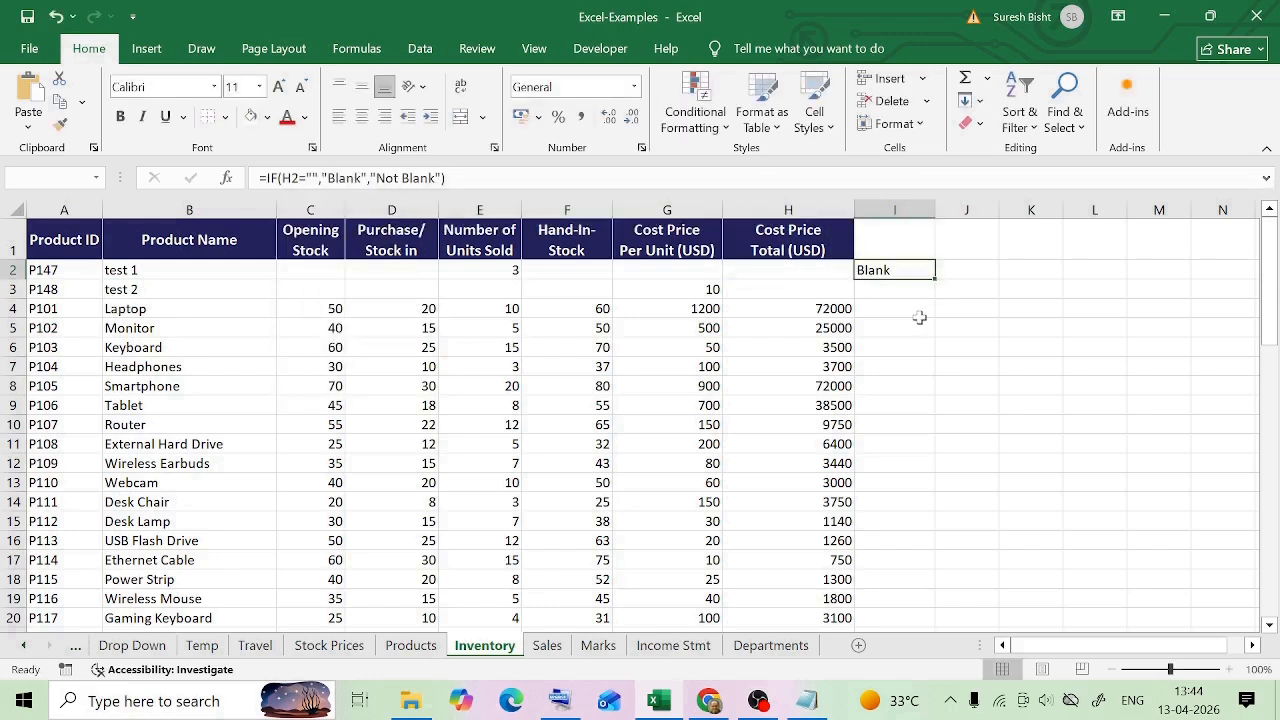
pyautogui.click(834, 273)
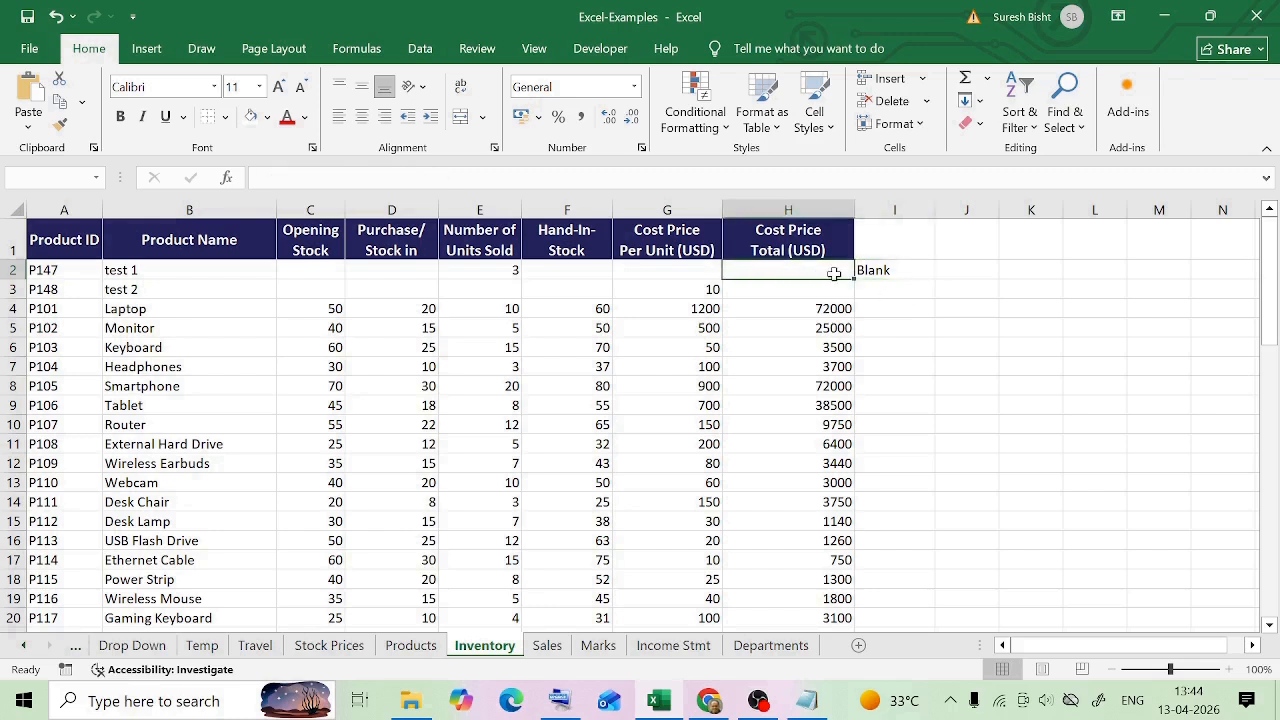
# Enter a blank space in cell H2 and check how the formula in I2 responds
pyautogui.press('Right')
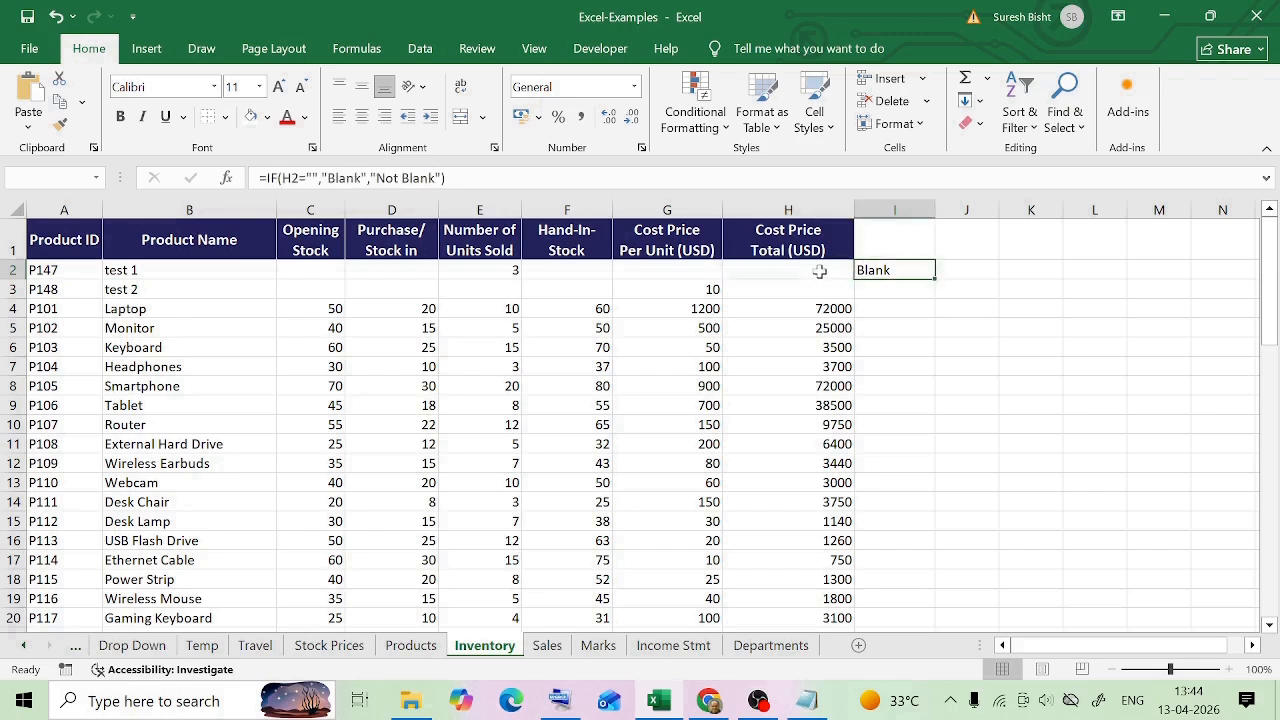
pyautogui.press('Left')
pyautogui.click(272, 178)
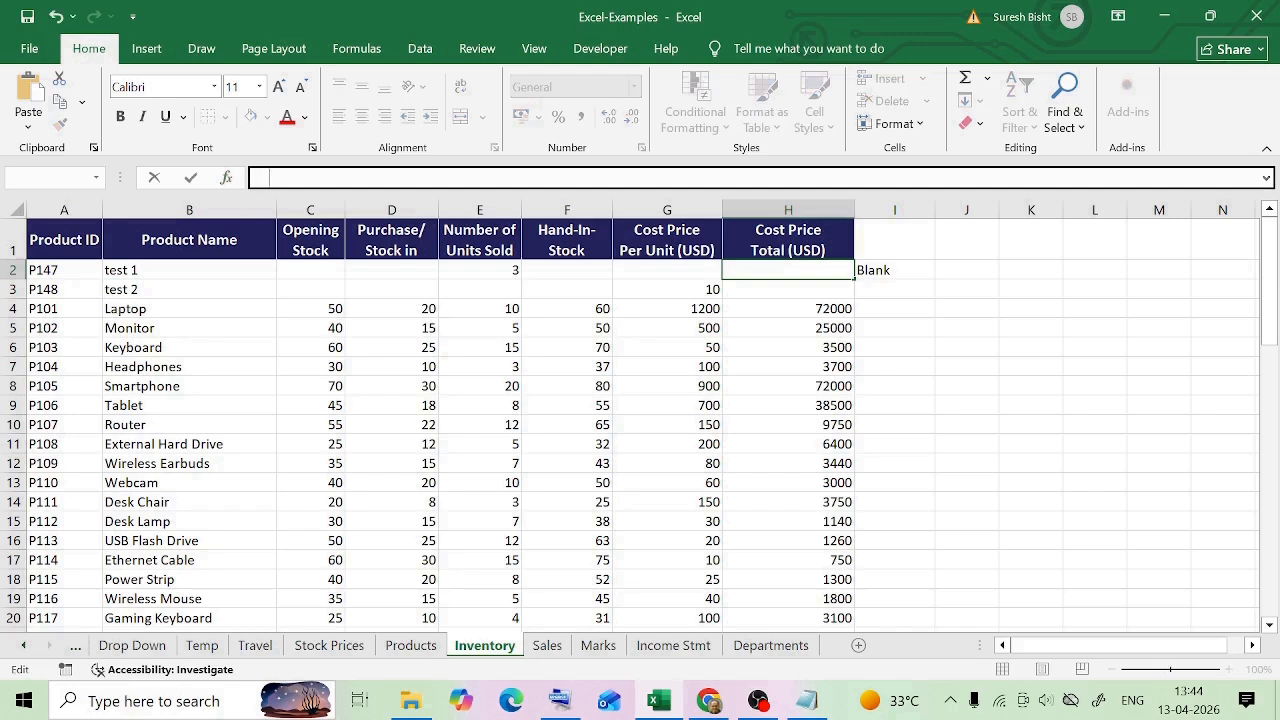
pyautogui.press('Return')
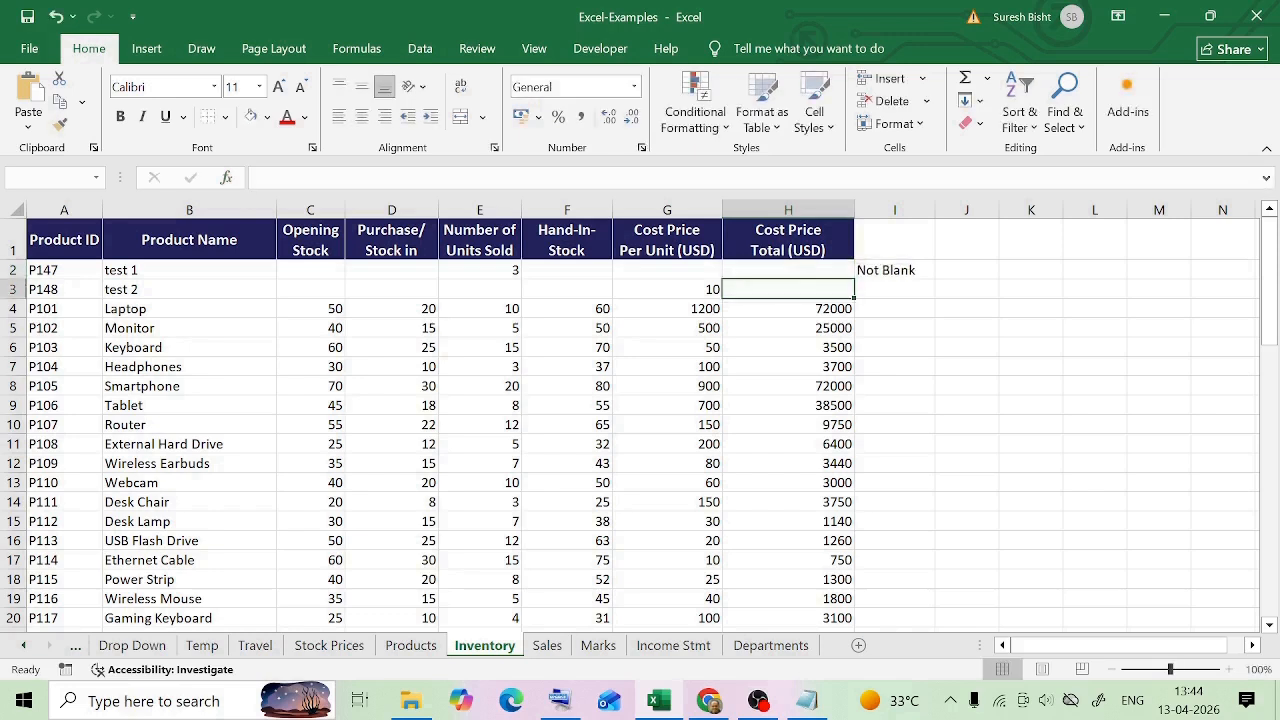
pyautogui.click(884, 271)
pyautogui.click(817, 270)
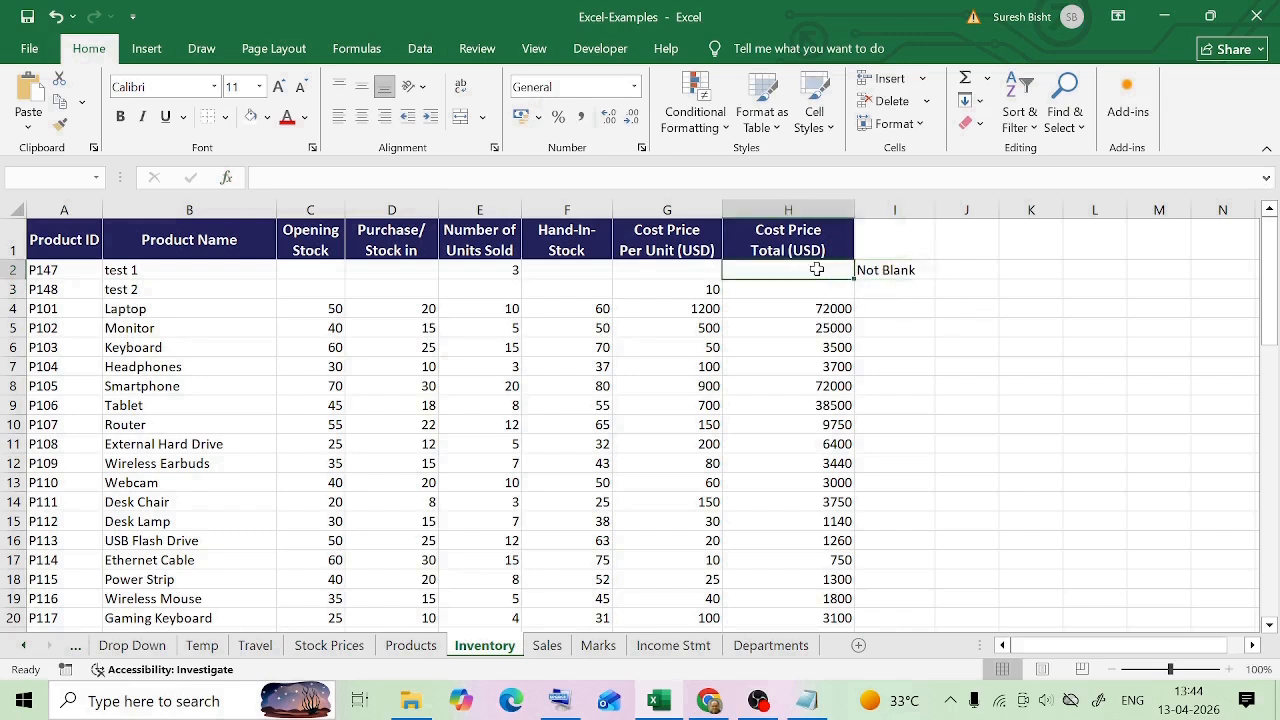
# Wrap the H2 reference in TRIM so the I2 formula reads =IF(TRIM(H2)="","Blank","Not Blank"), and compare it with cell H2
pyautogui.press('Right')
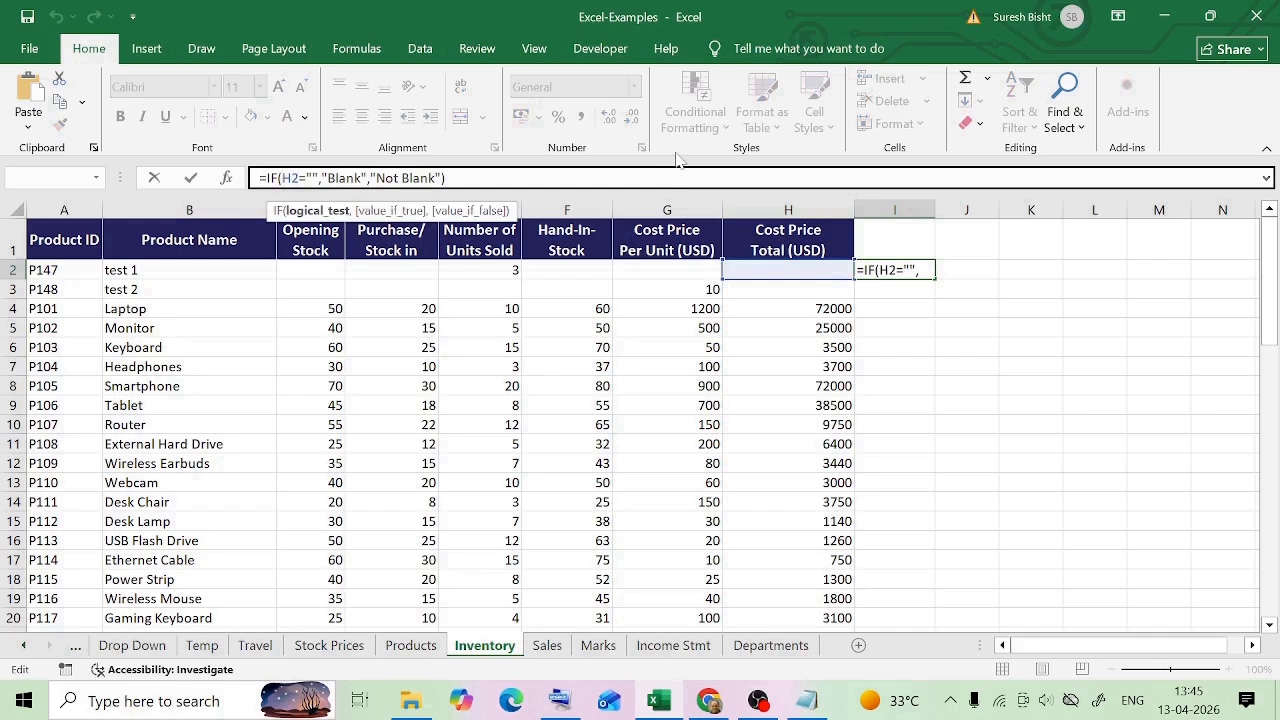
pyautogui.write('trim')
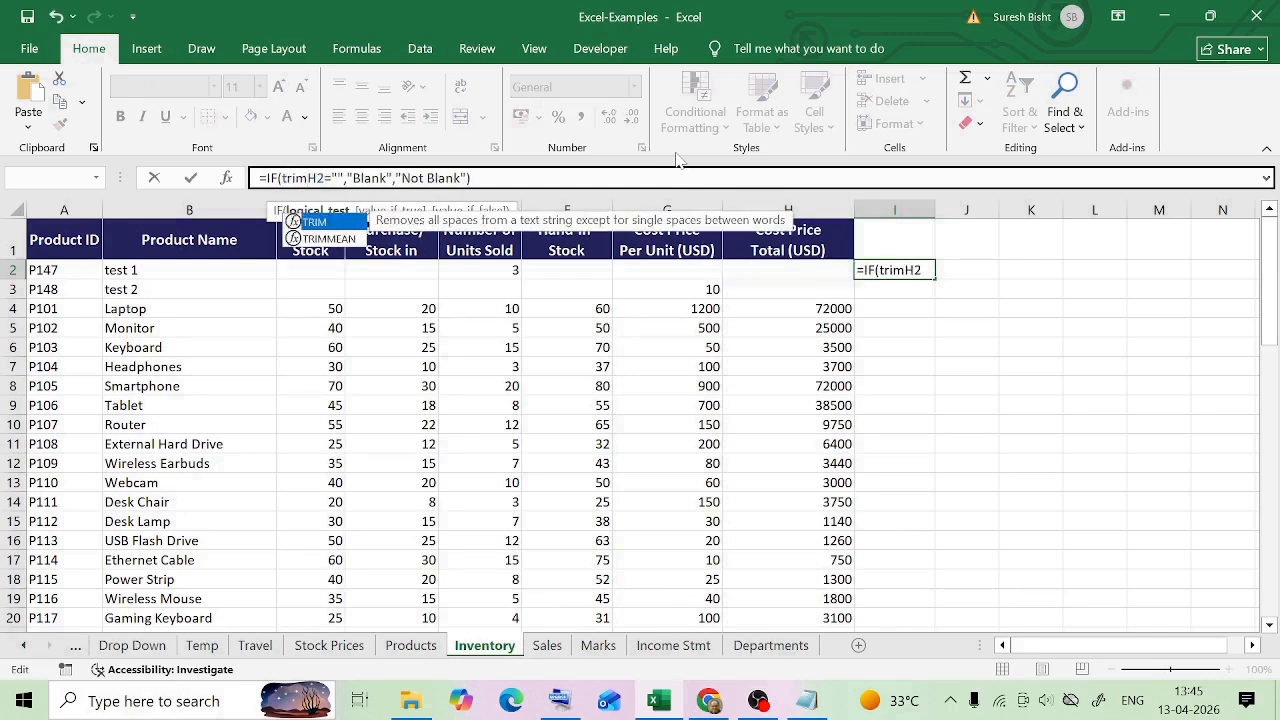
pyautogui.write('(H2')
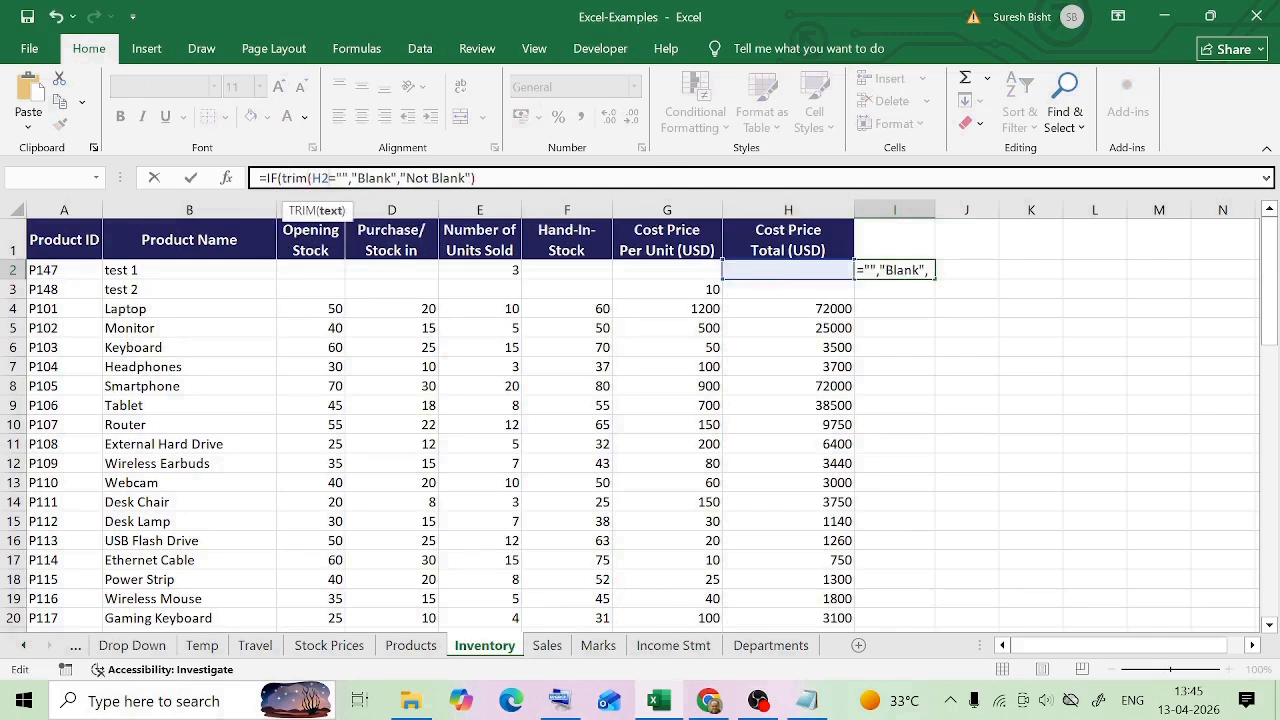
pyautogui.write(')')
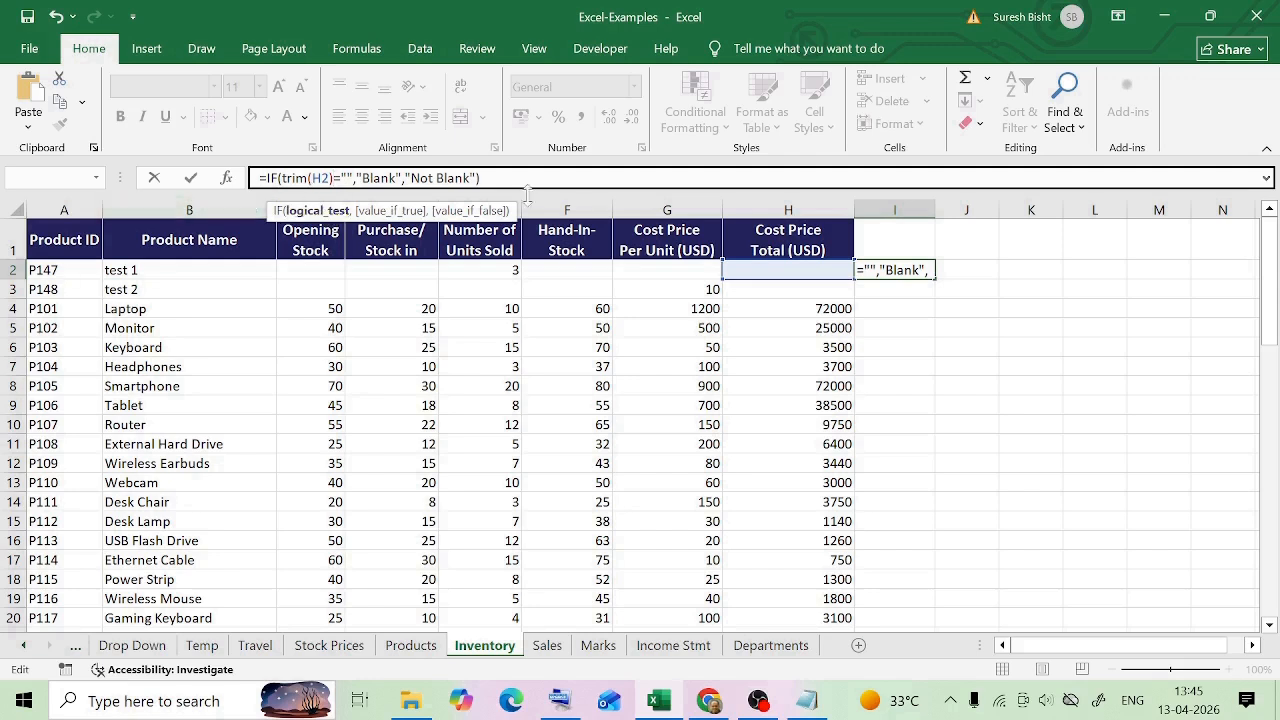
pyautogui.press('End')
pyautogui.press('Return')
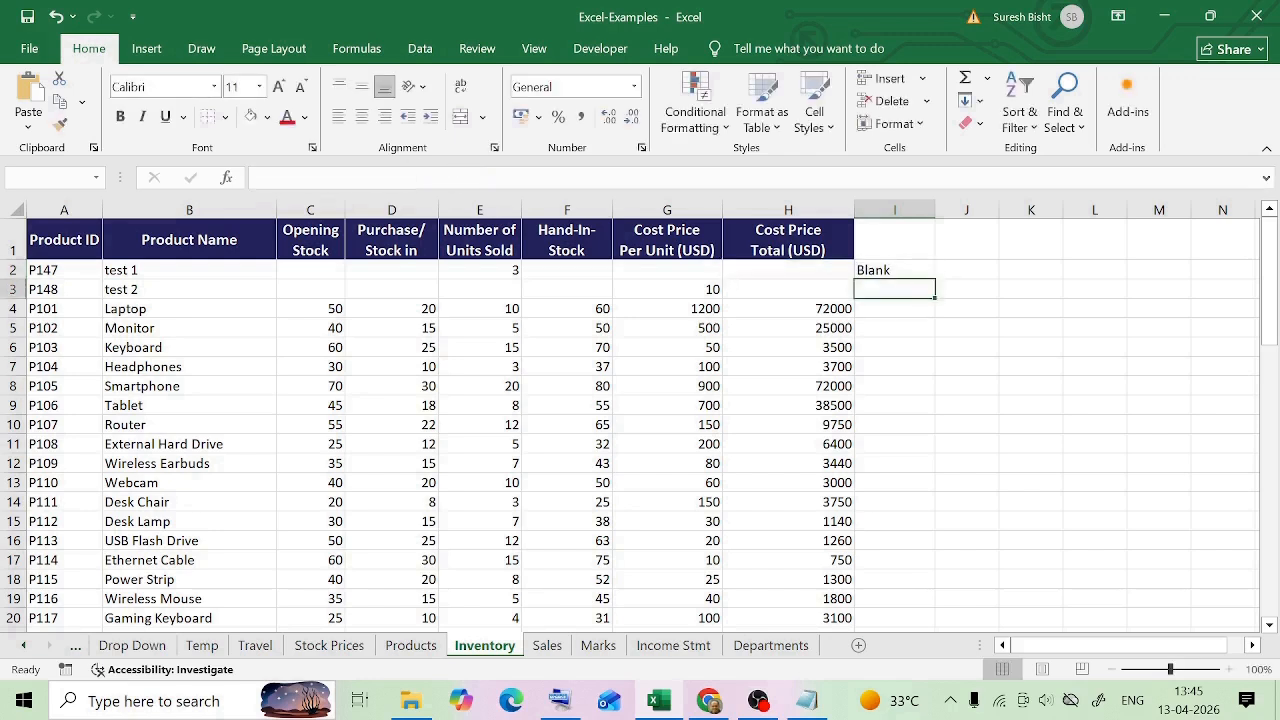
pyautogui.click(905, 272)
pyautogui.click(813, 273)
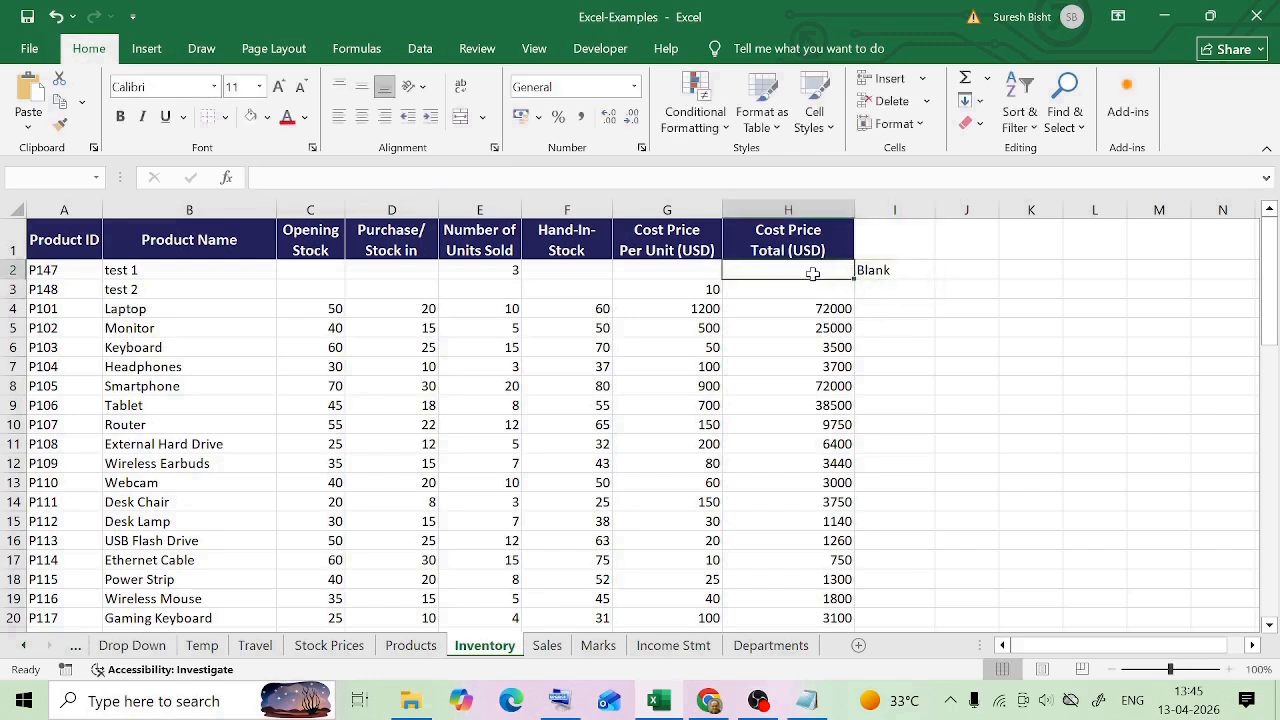
# Clear the Cost Price Per Unit value in the test 2 row and check the range C3:H3
pyautogui.press('Down')
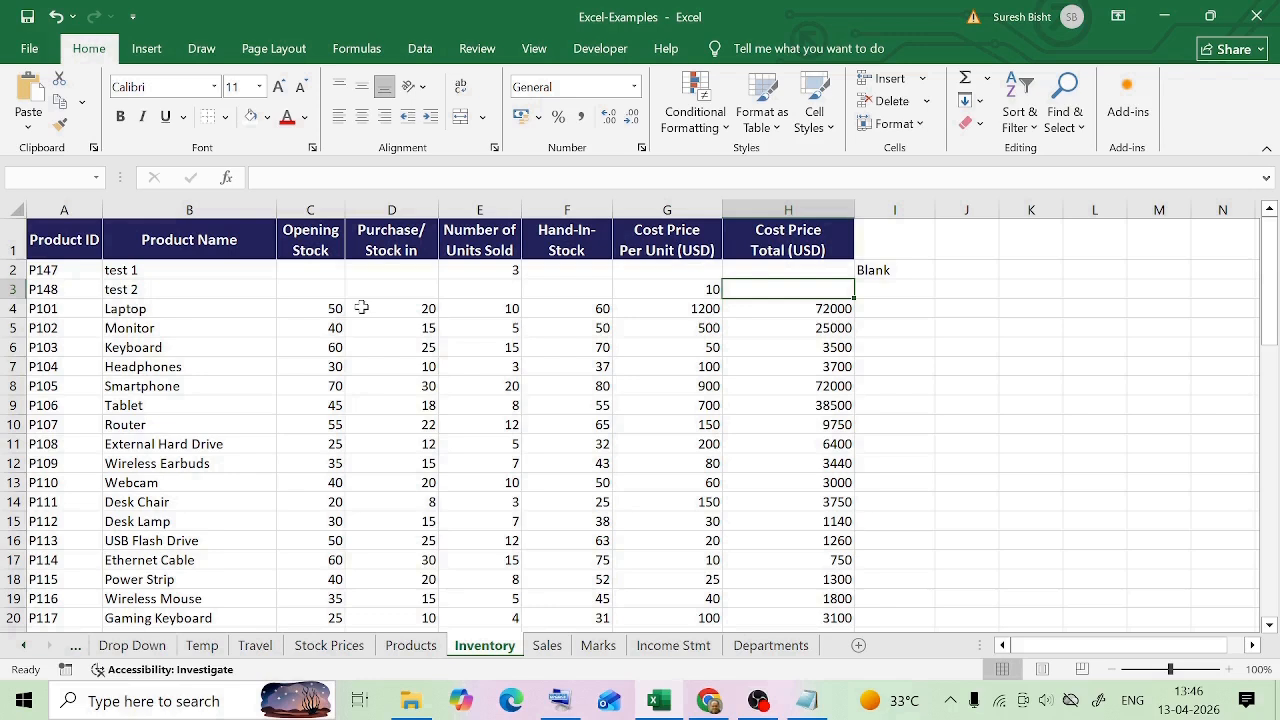
pyautogui.click(703, 287)
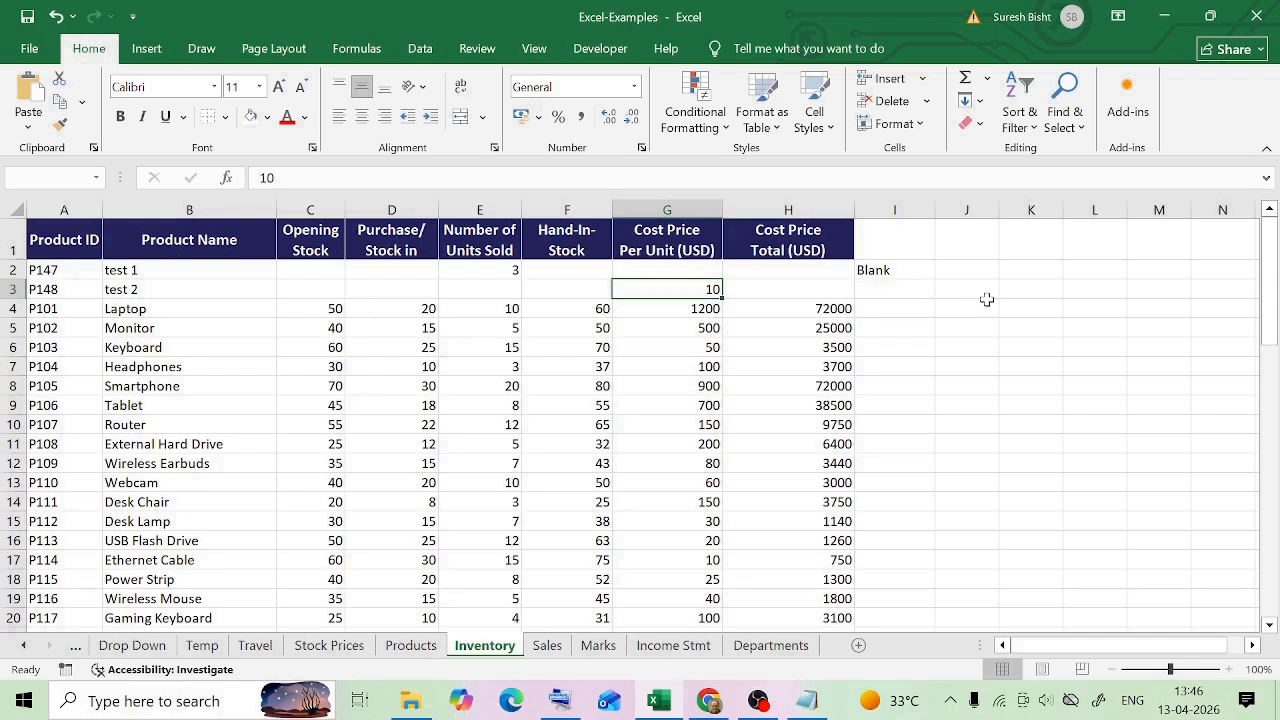
pyautogui.press('Delete')
pyautogui.moveTo(317, 289); pyautogui.dragTo(786, 289)
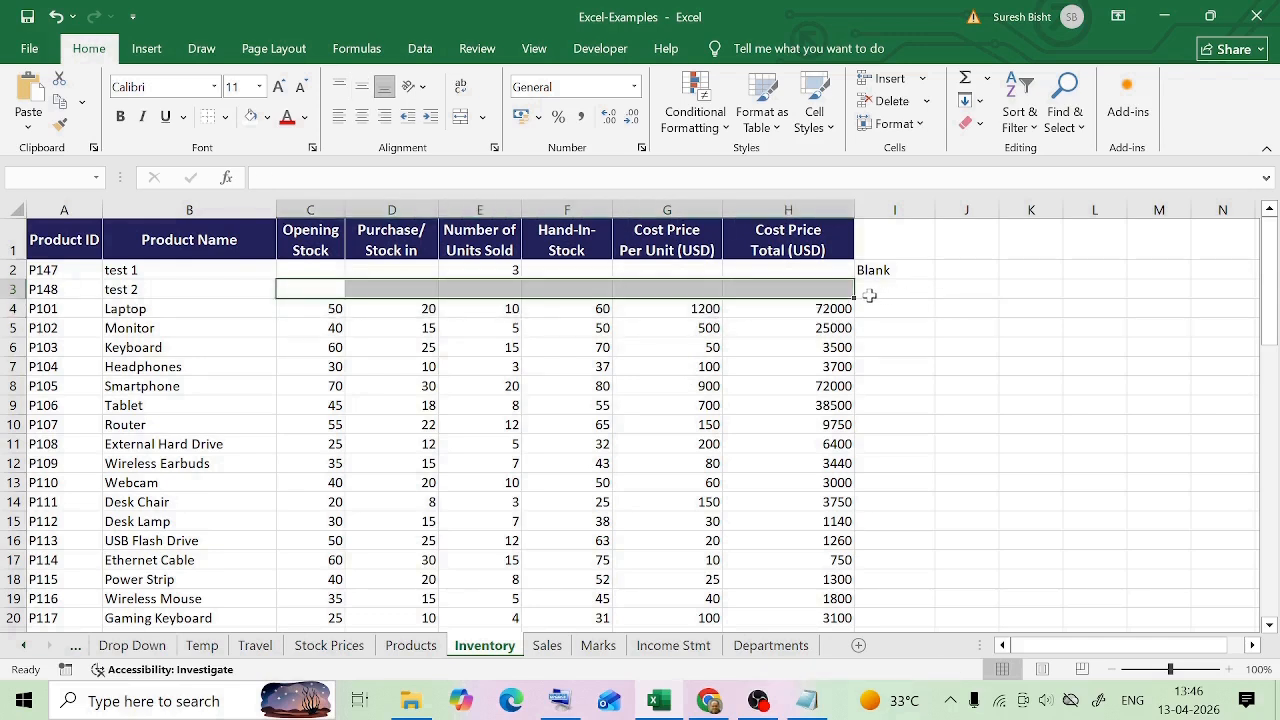
# Begin an IF formula in cell I3 with the logical test COUNTA(C3:H3)=0
pyautogui.moveTo(866, 294); pyautogui.dragTo(877, 292)
pyautogui.write('=if(')
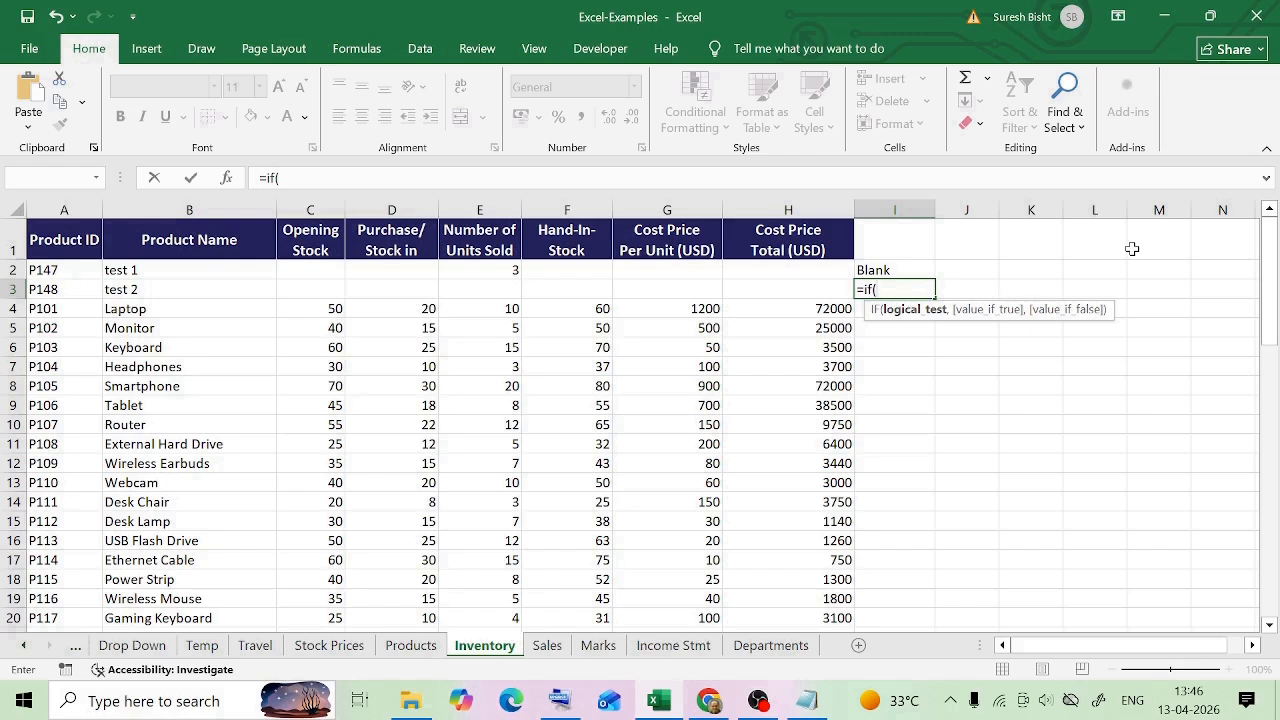
pyautogui.write('co')
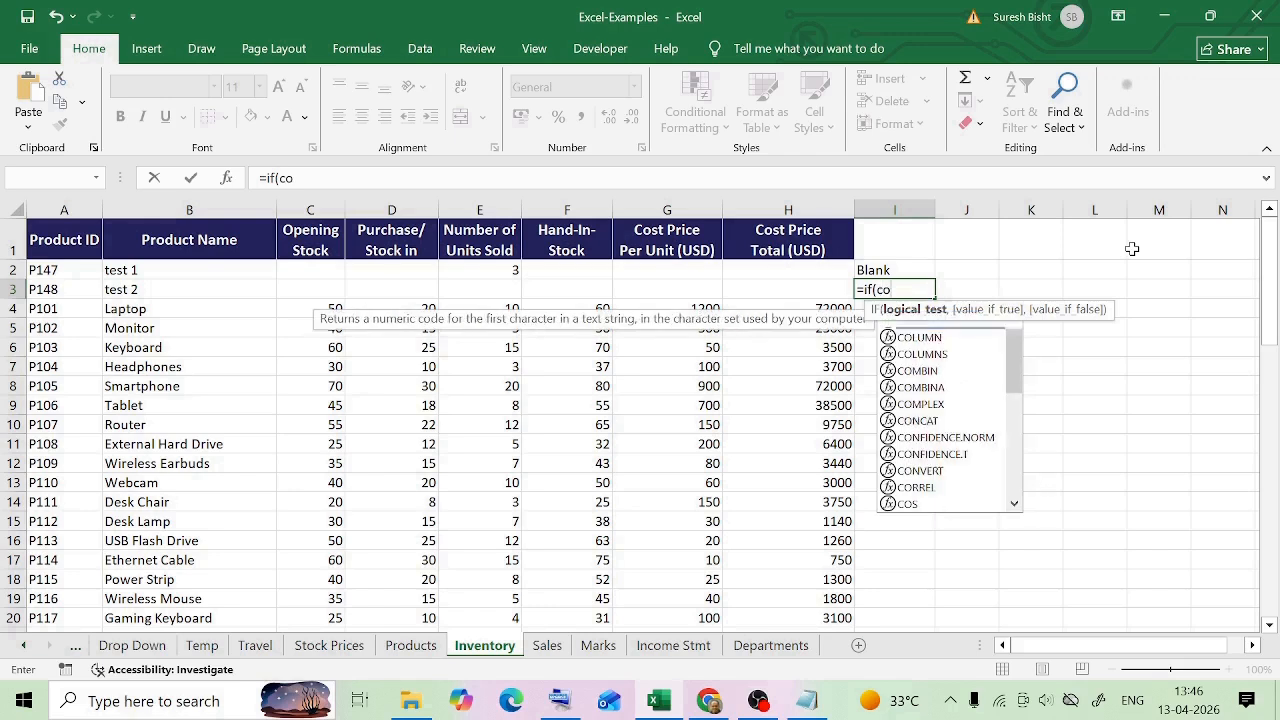
pyautogui.write('unta(')
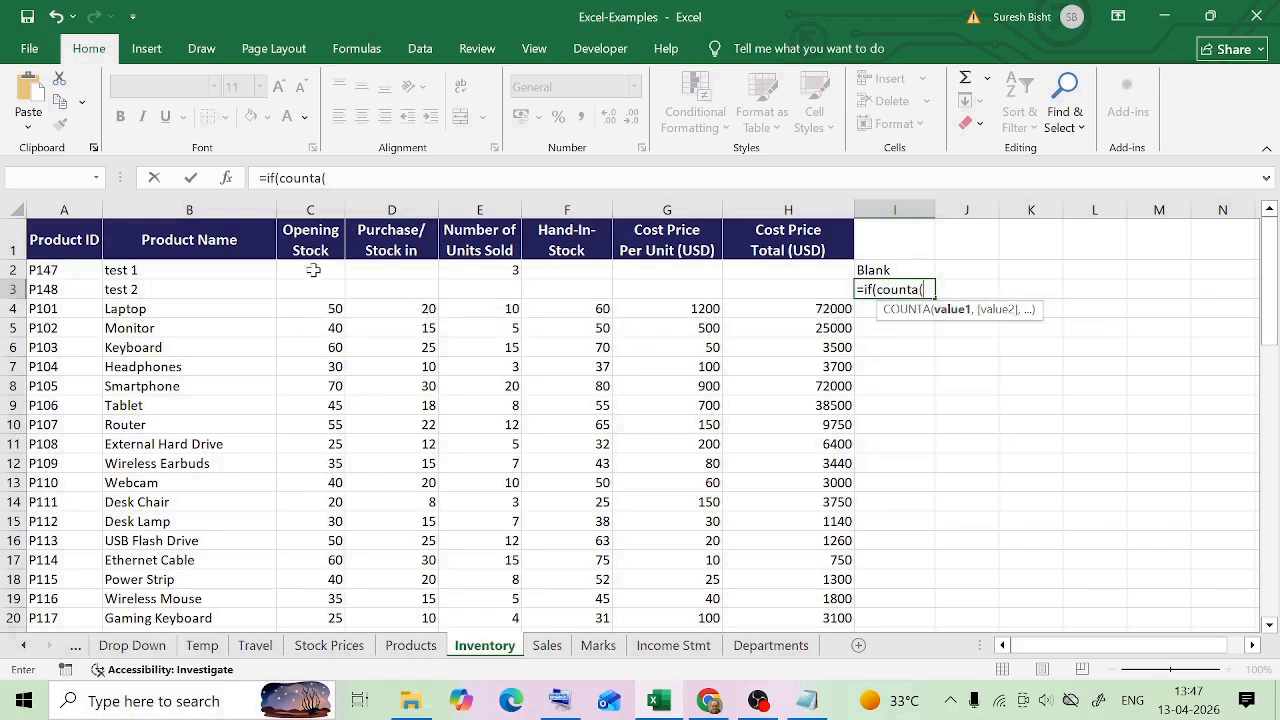
pyautogui.moveTo(310, 289); pyautogui.dragTo(835, 291)
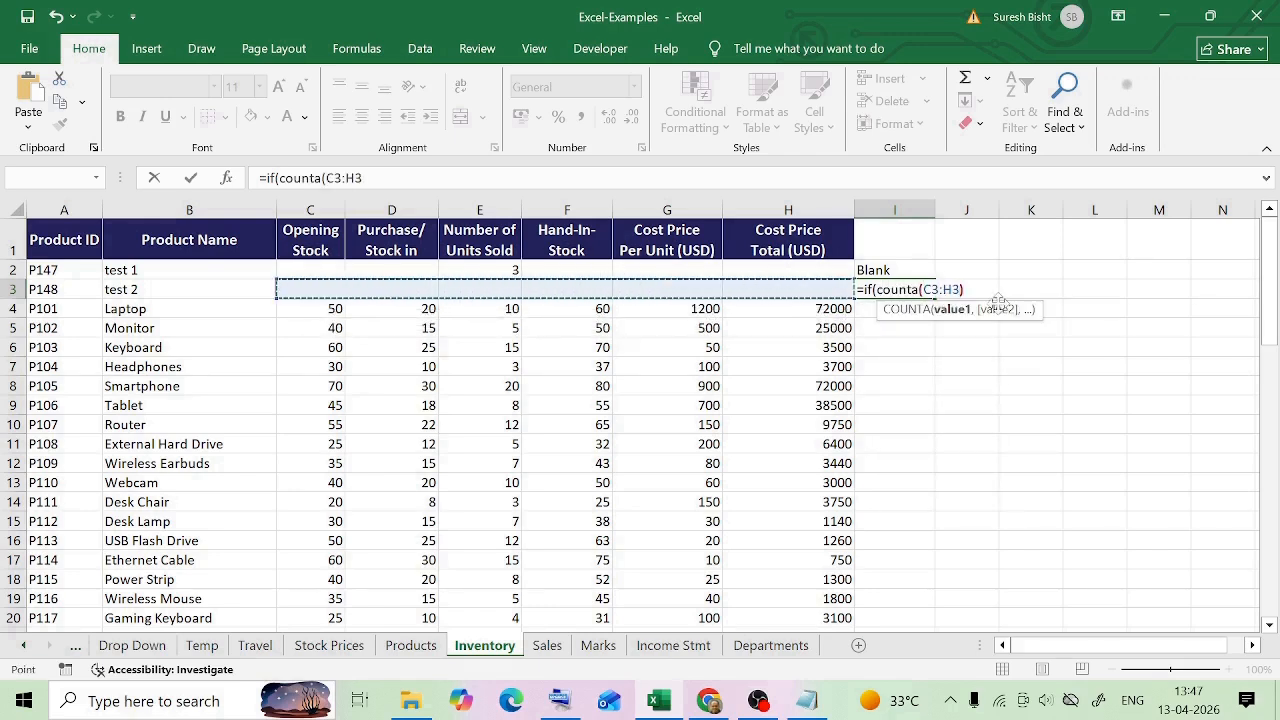
pyautogui.write(')')
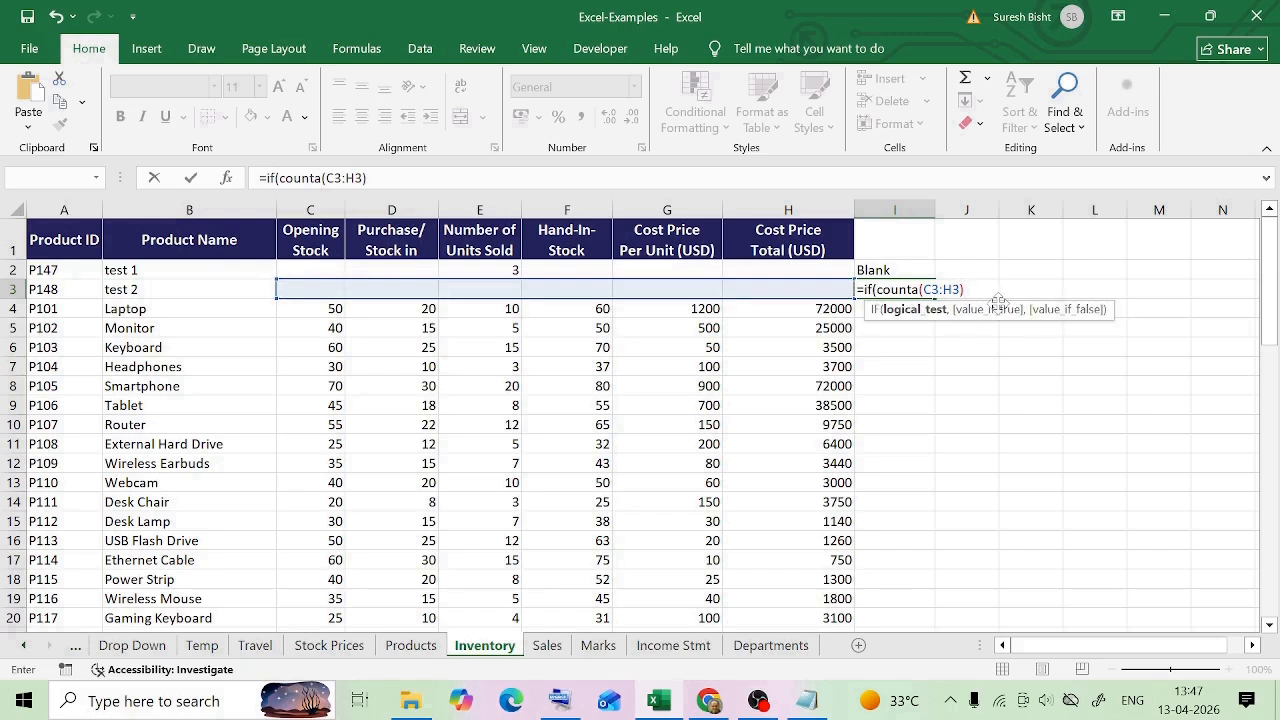
pyautogui.write('=0,""')
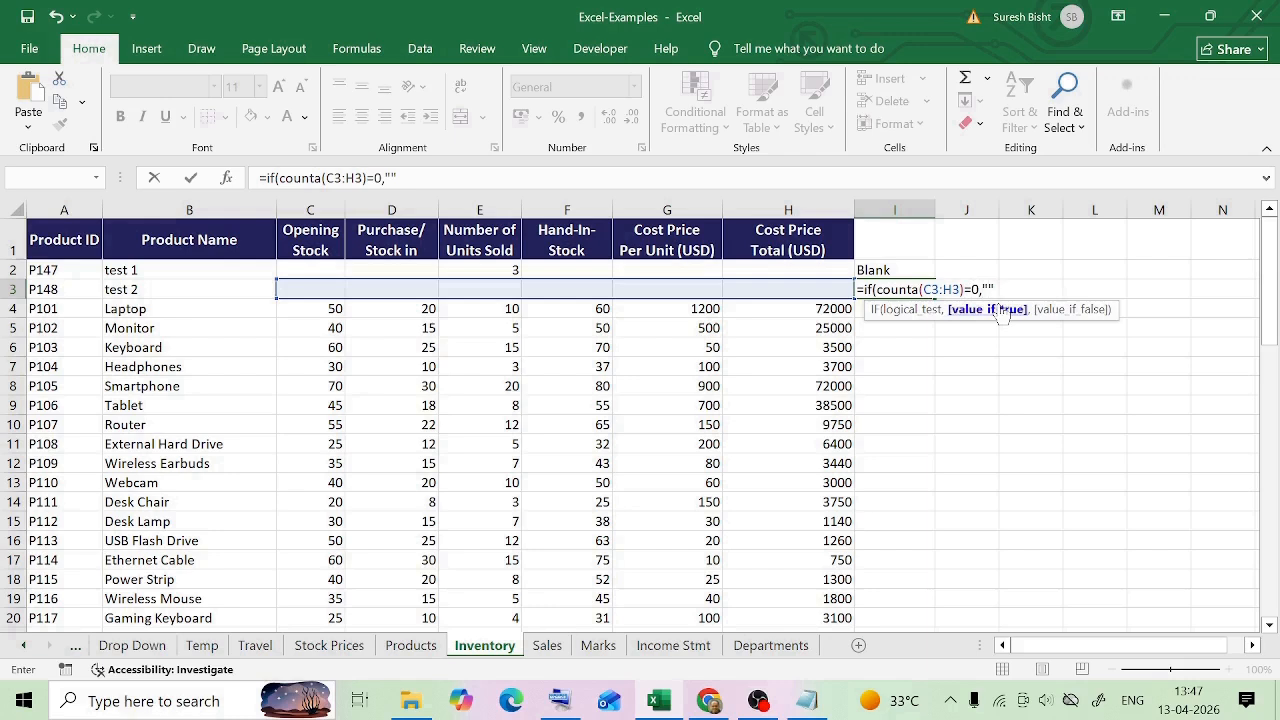
# Complete the I3 formula with "Blank Row" if true and "Data" if false, and check it against C3:H3
pyautogui.press('F2')
pyautogui.press('Left')
pyautogui.write('Blank Row')
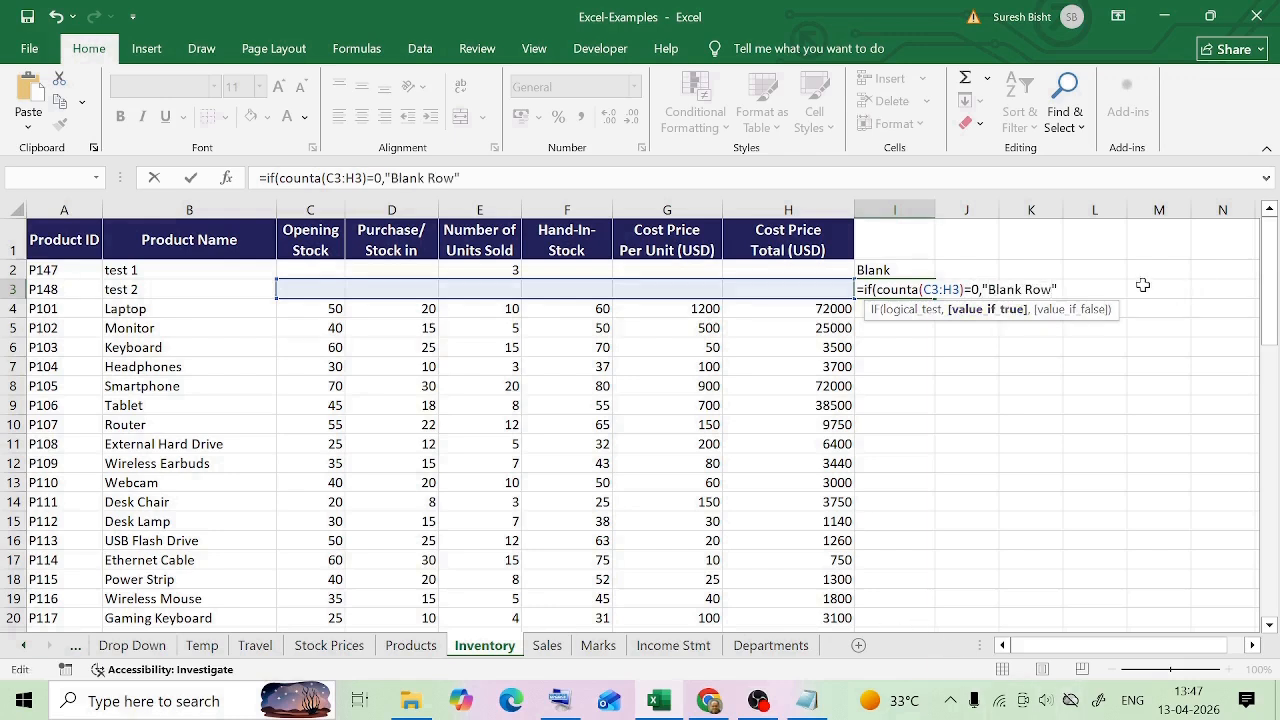
pyautogui.press('Right')
pyautogui.write(',"Data"')
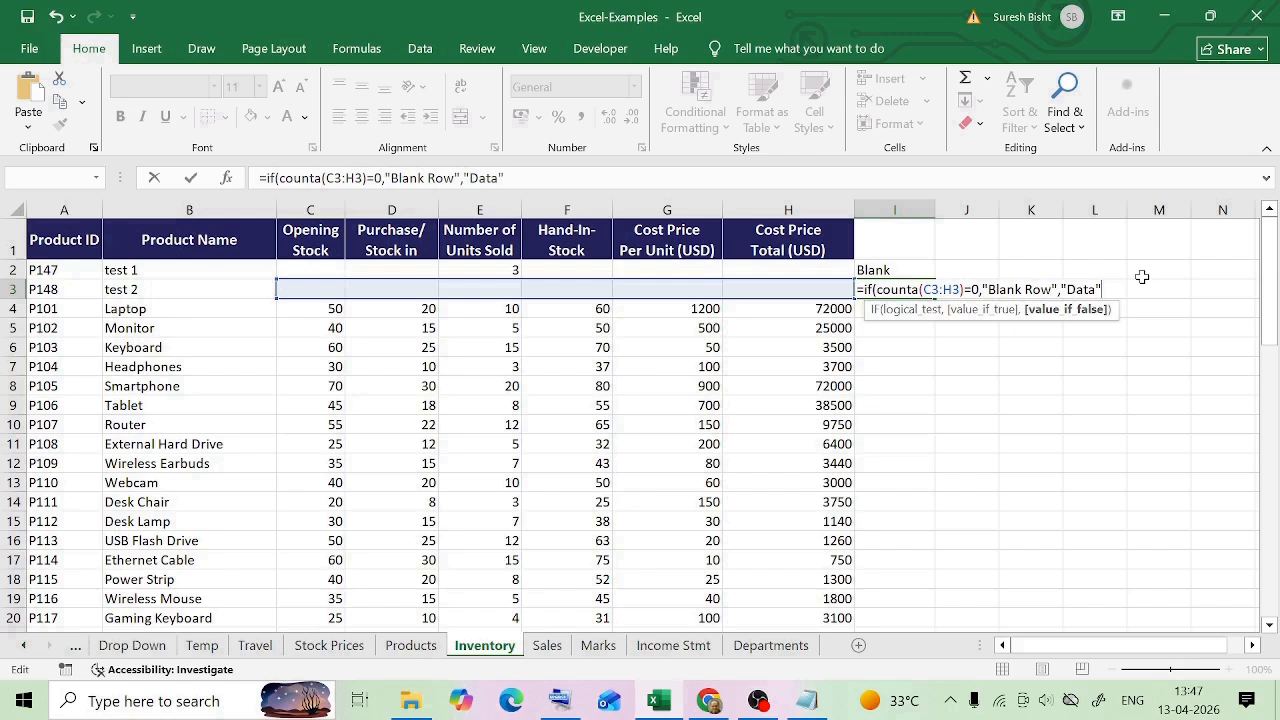
pyautogui.write(')')
pyautogui.press('Return')
pyautogui.click(884, 294)
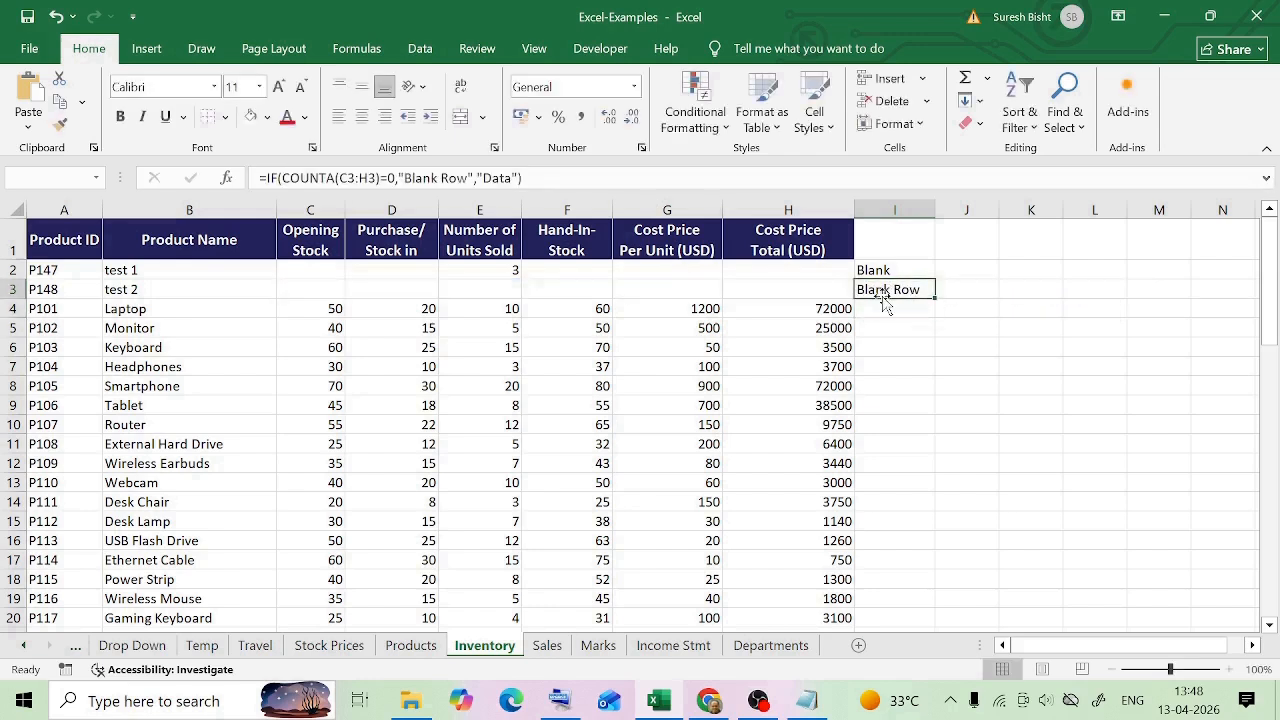
pyautogui.moveTo(320, 289); pyautogui.dragTo(765, 287)
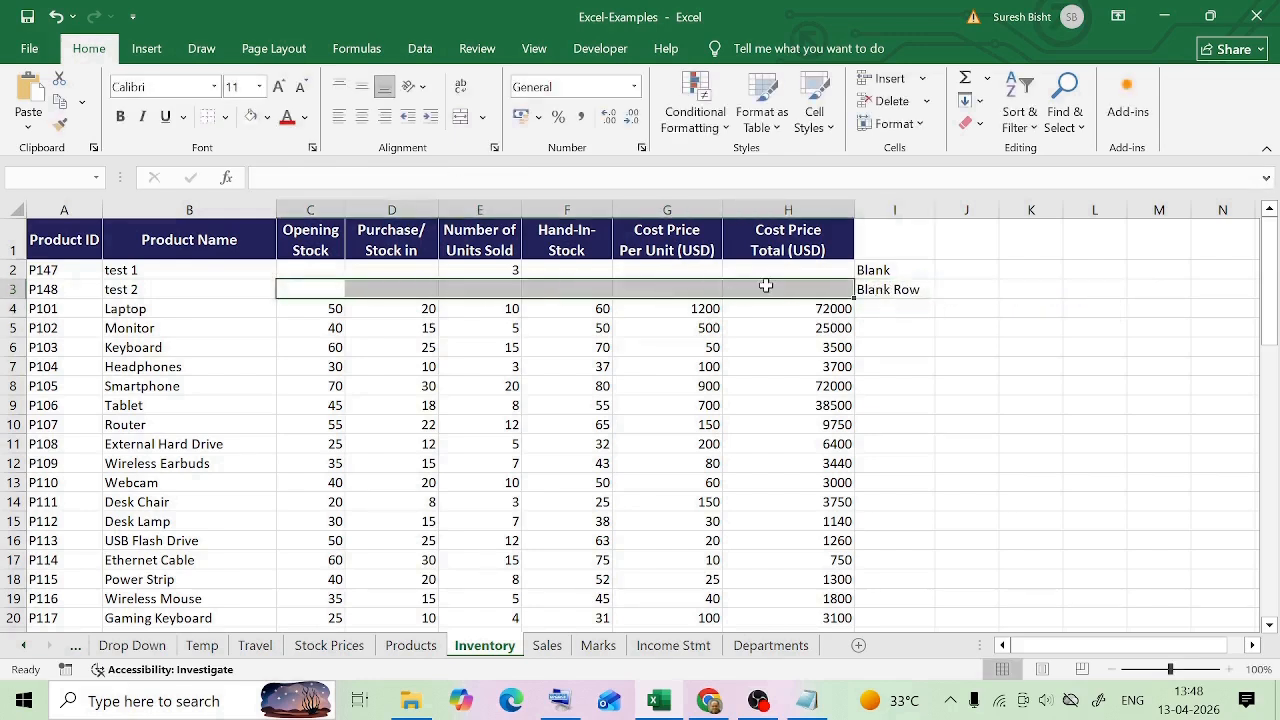
pyautogui.click(890, 289)
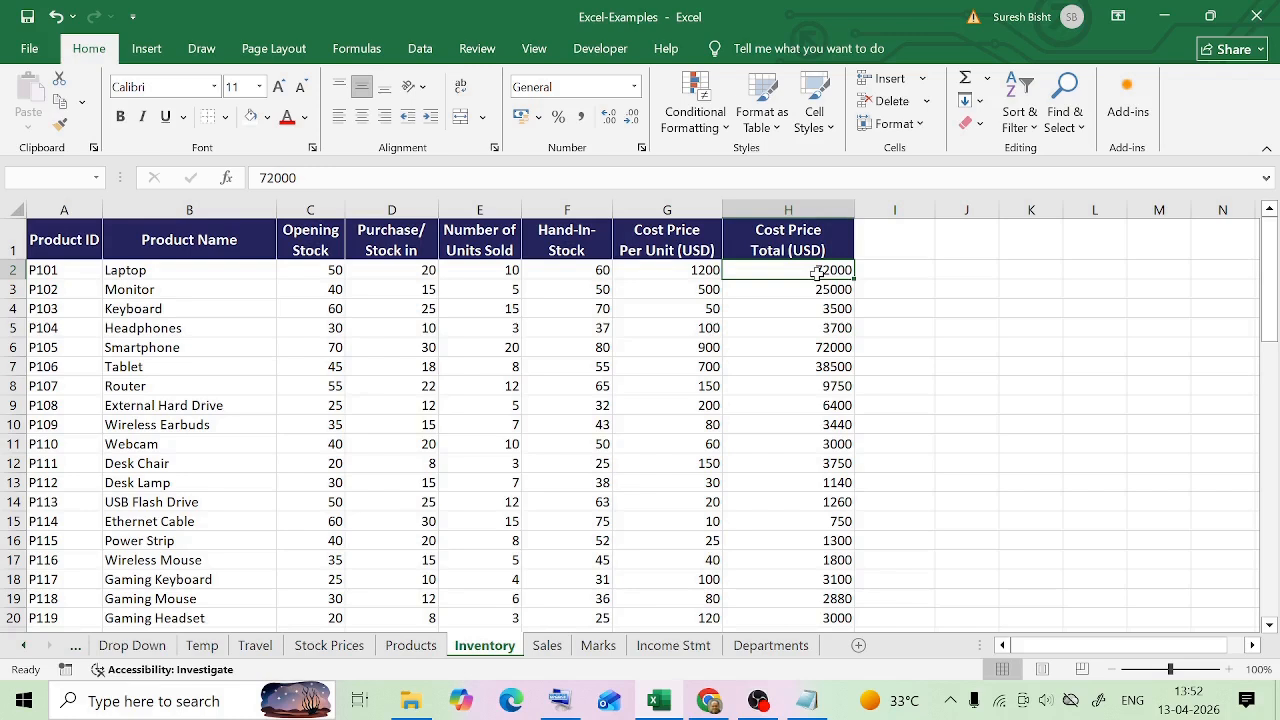
# Examine the blank and filled cells in the test 1 and test 2 rows at the end of the Inventory table
pyautogui.click(728, 522)
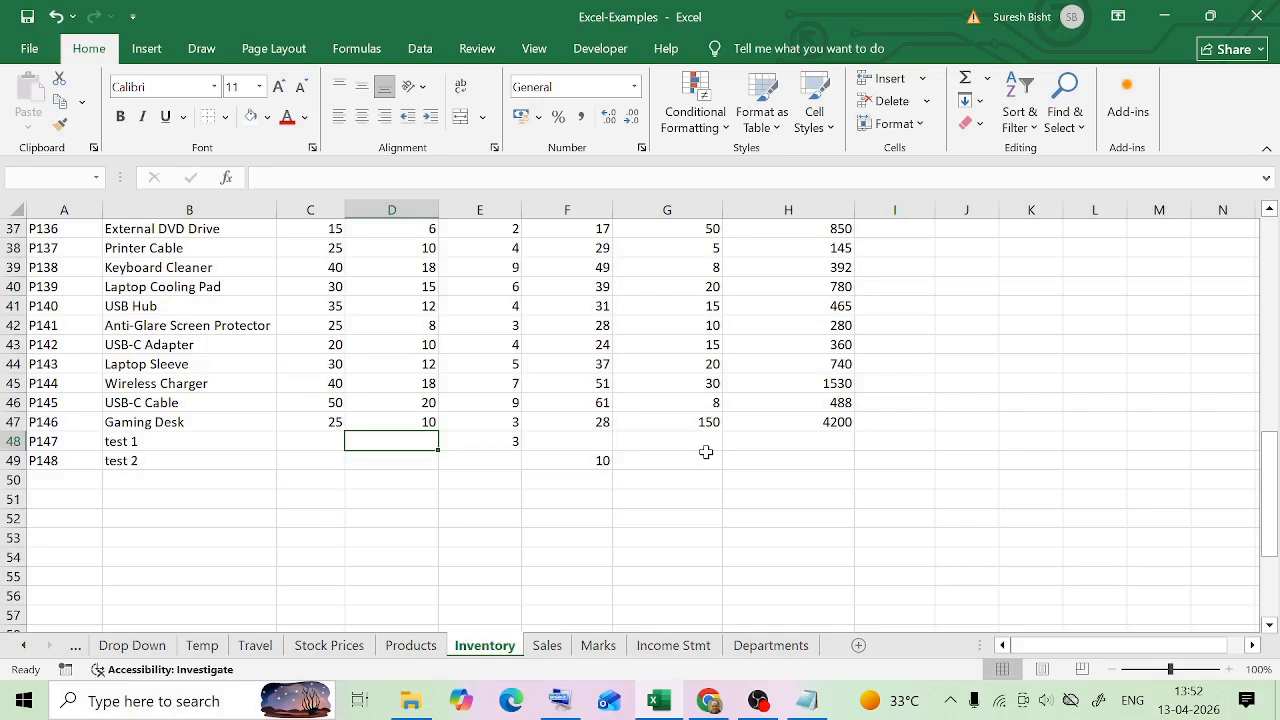
pyautogui.click(706, 456)
pyautogui.click(806, 456)
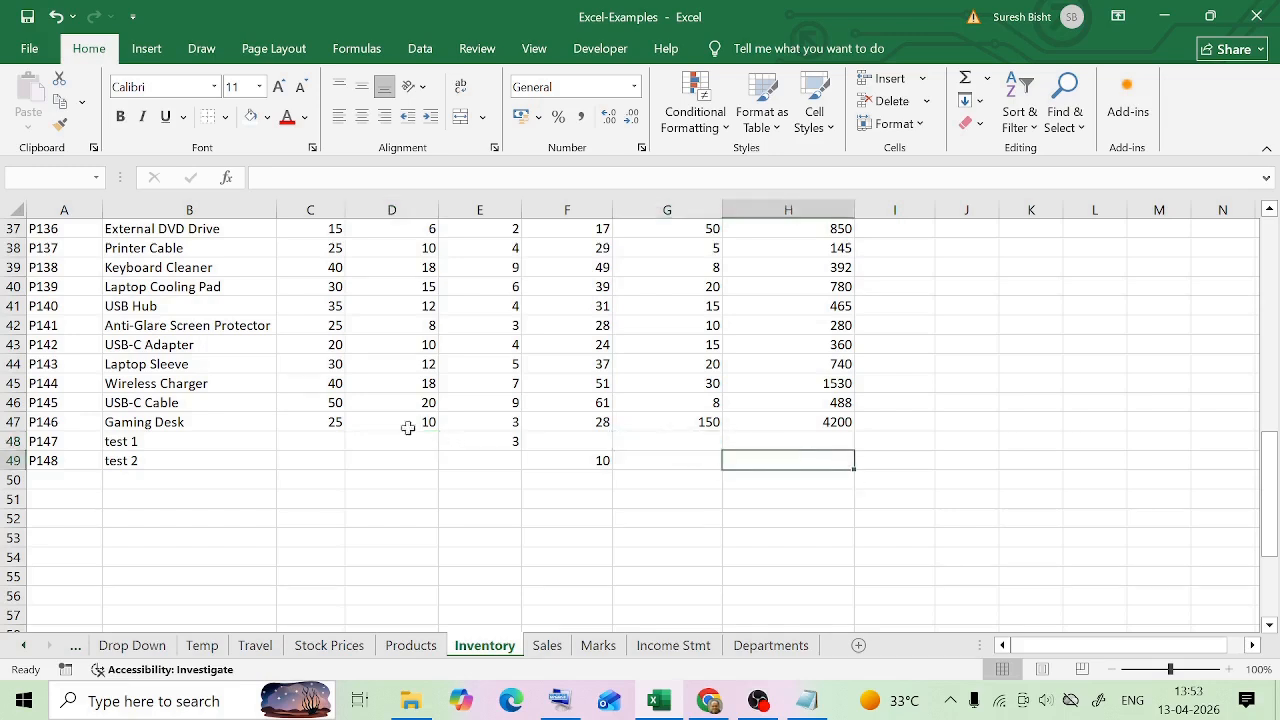
pyautogui.click(407, 437)
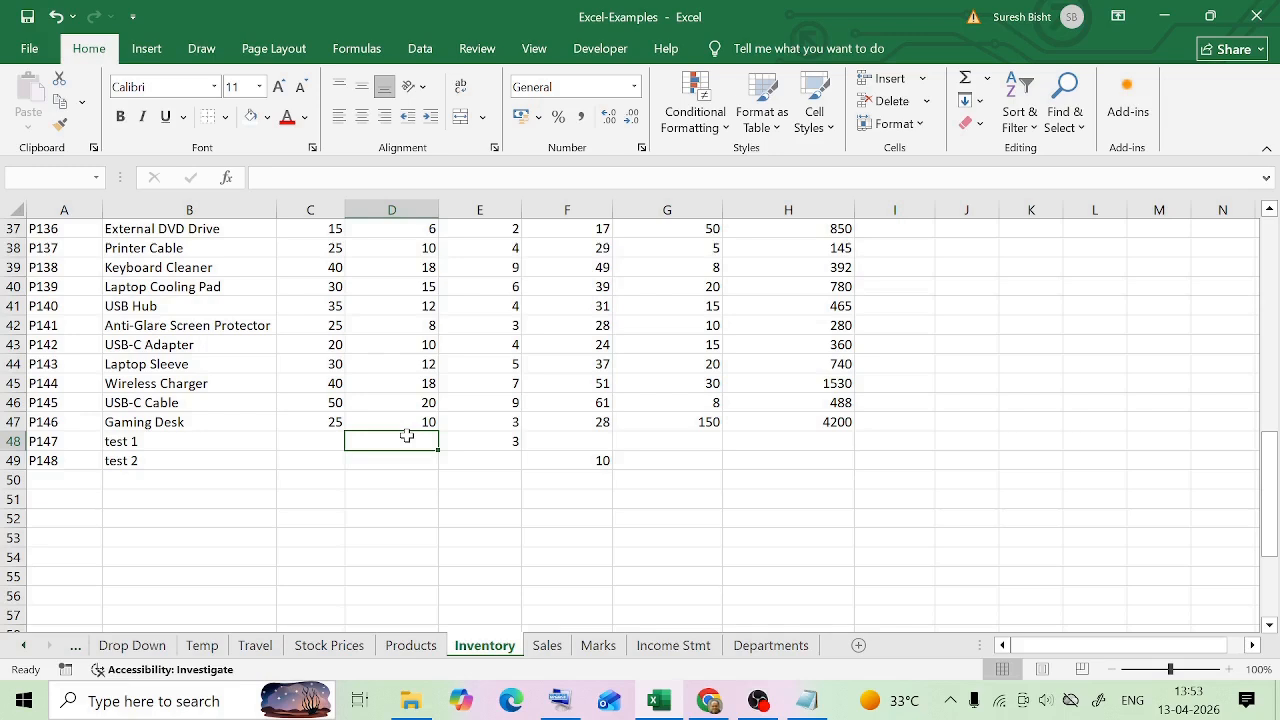
pyautogui.click(562, 466)
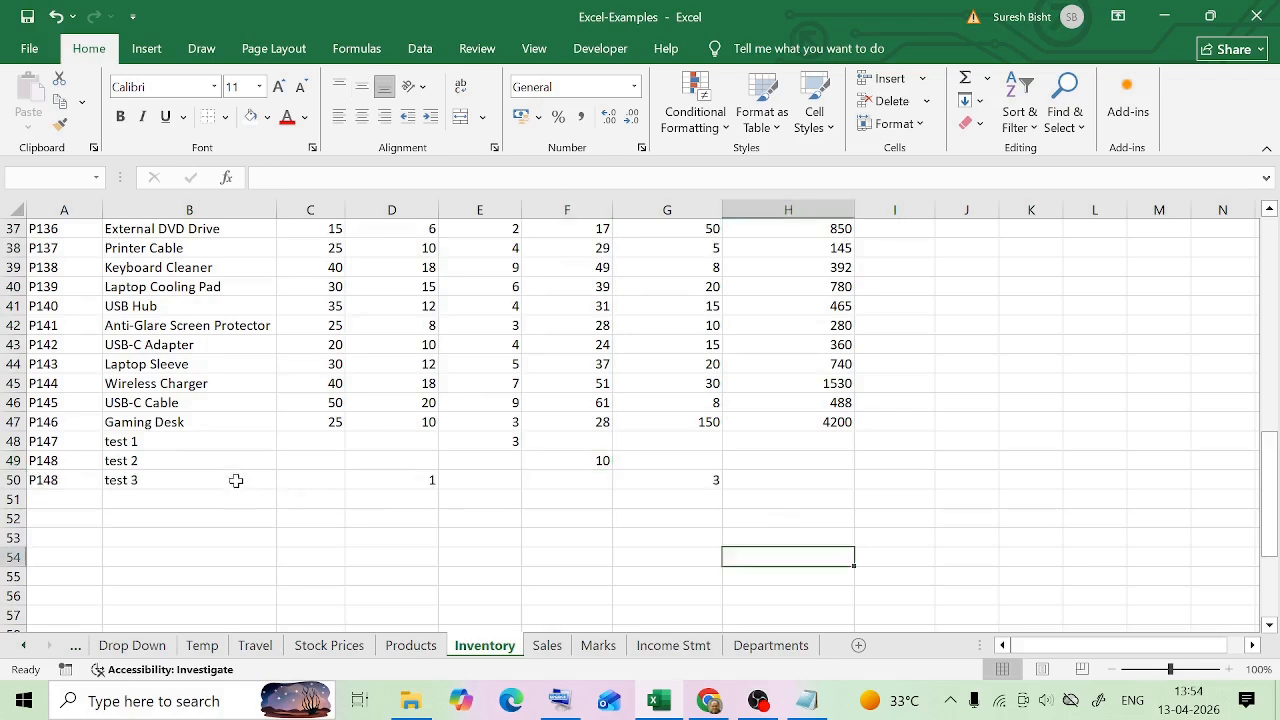
# Examine which cells of row 50, the test 3 row, are filled and which are blank
pyautogui.click(237, 483)
pyautogui.click(514, 483)
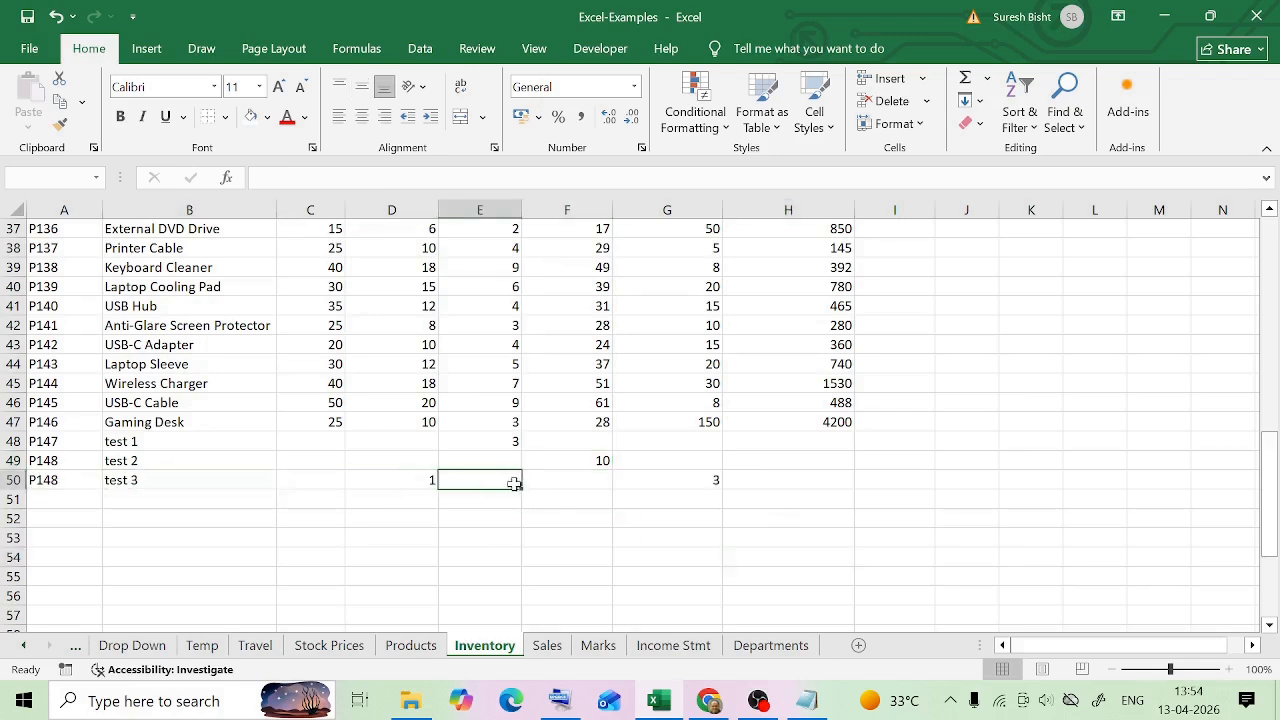
pyautogui.click(417, 483)
pyautogui.click(580, 481)
pyautogui.click(690, 480)
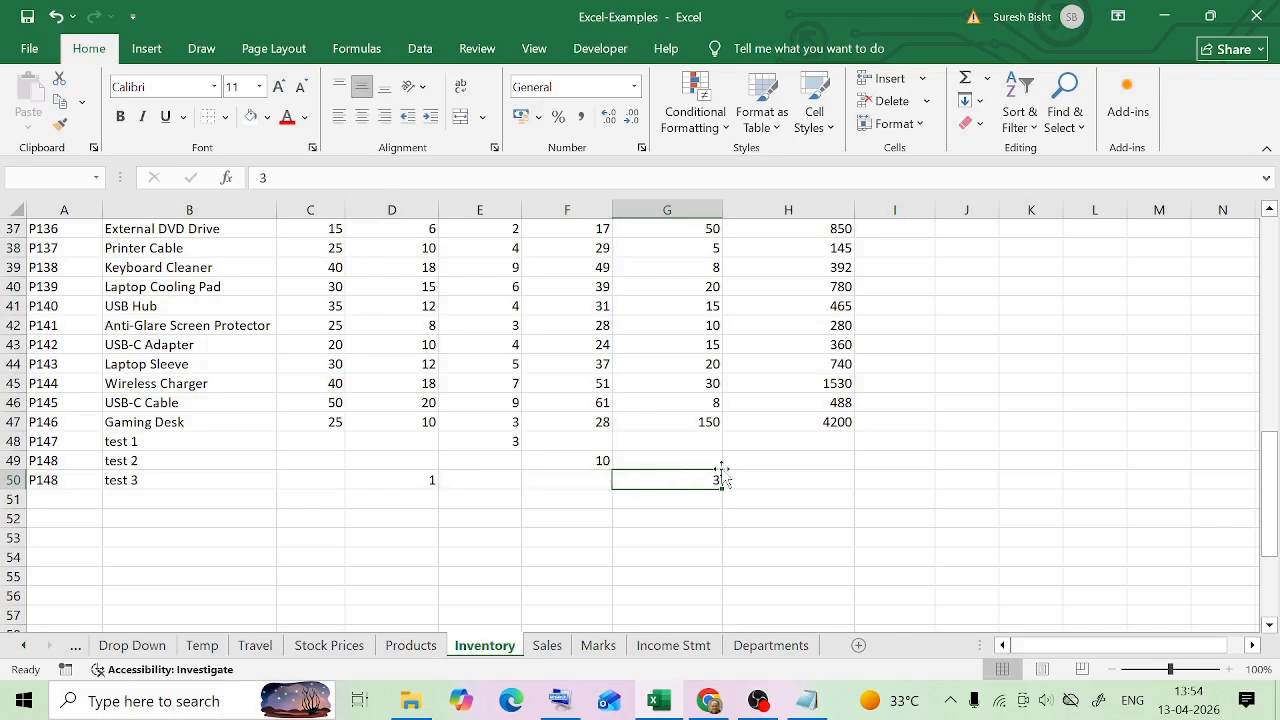
pyautogui.click(806, 480)
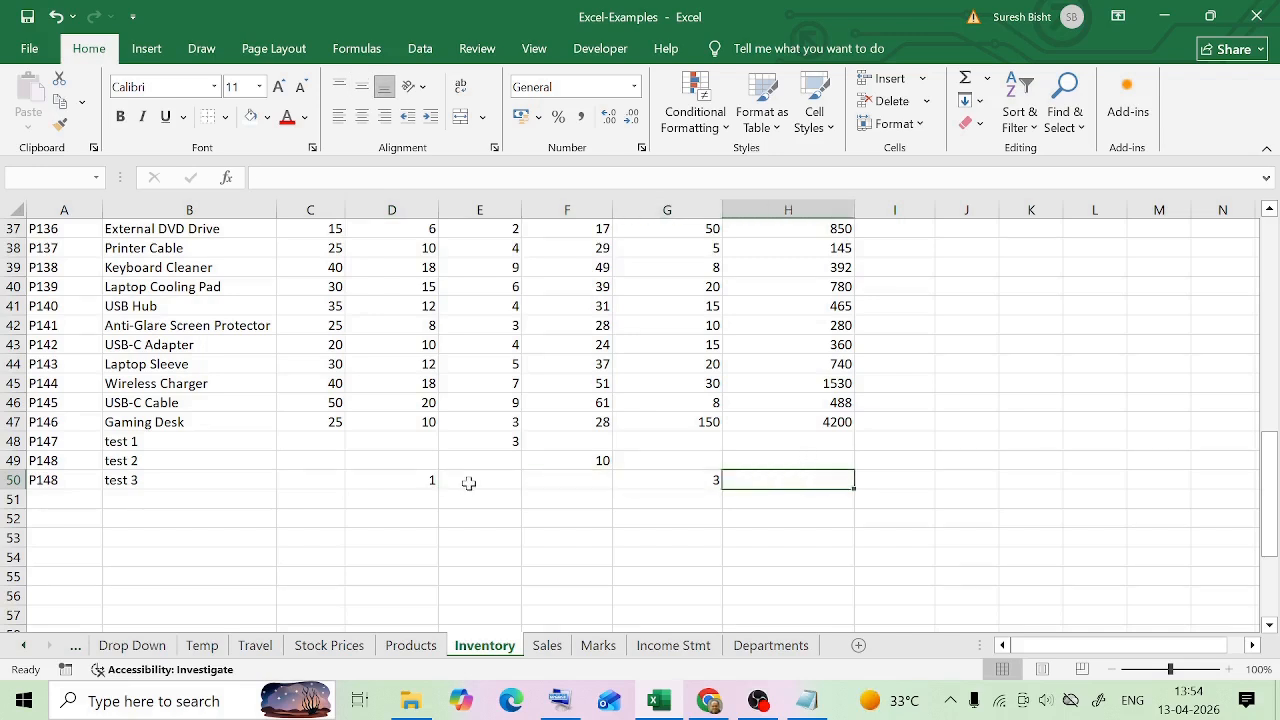
pyautogui.moveTo(468, 483); pyautogui.dragTo(617, 487)
pyautogui.click(810, 485)
pyautogui.moveTo(490, 484); pyautogui.dragTo(530, 487)
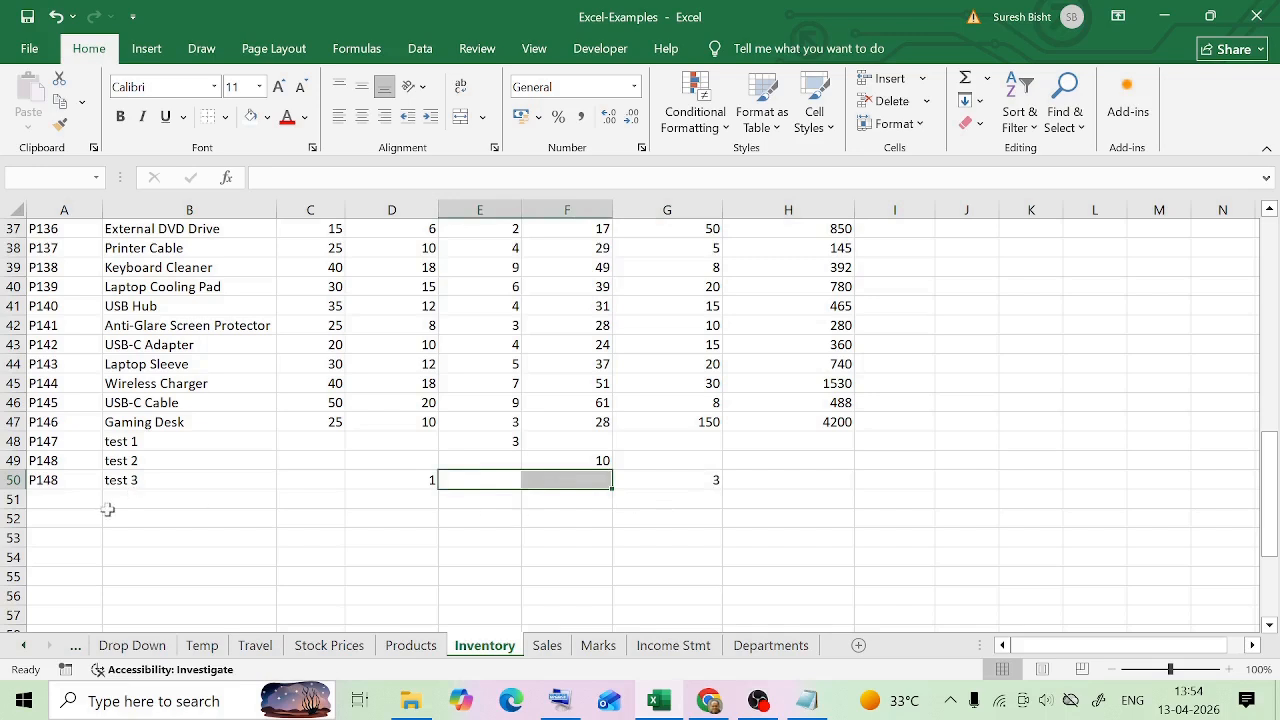
# Delete the entire test 3 row (row 50) from the Inventory table
pyautogui.click(8, 481)
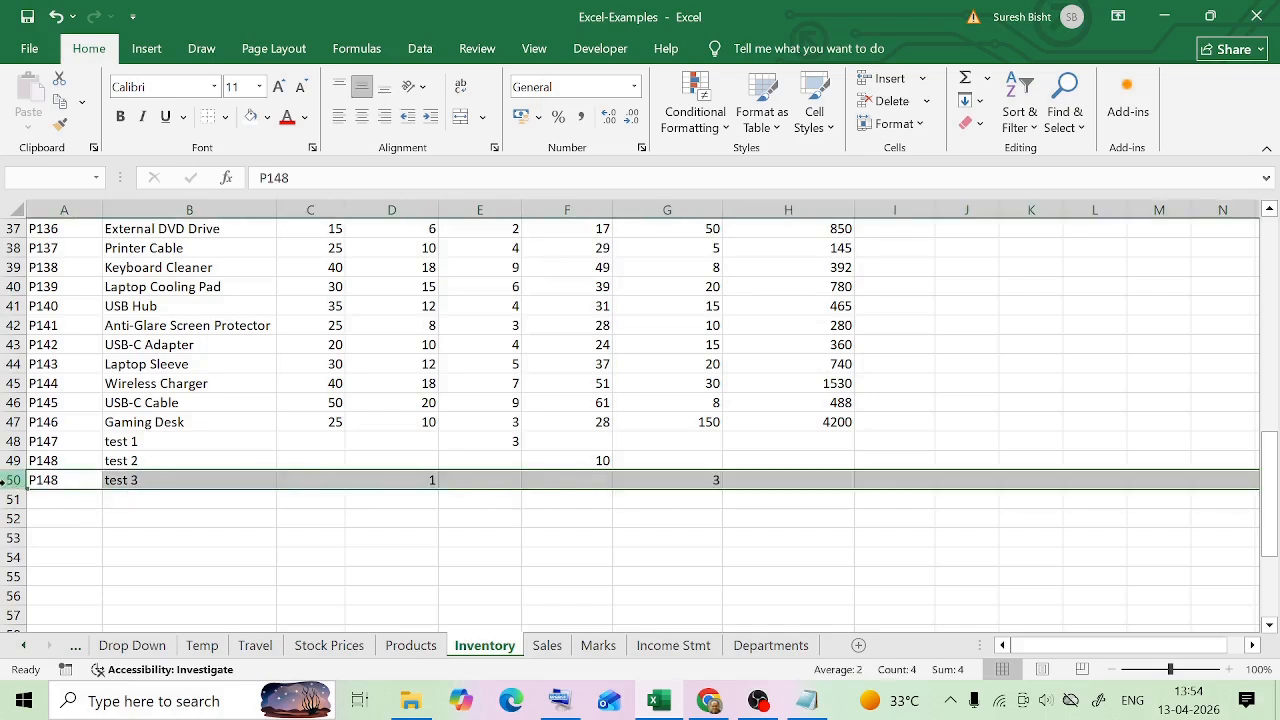
pyautogui.rightClick(10, 483)
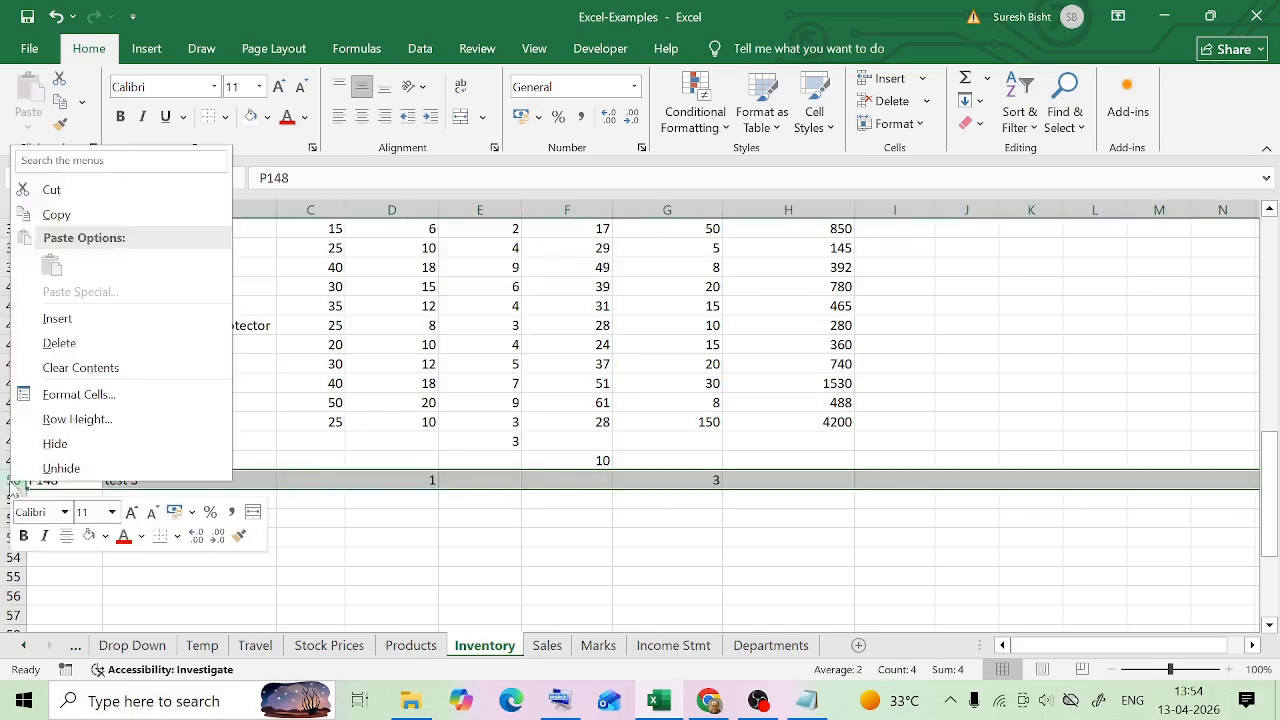
pyautogui.click(126, 344)
pyautogui.click(574, 398)
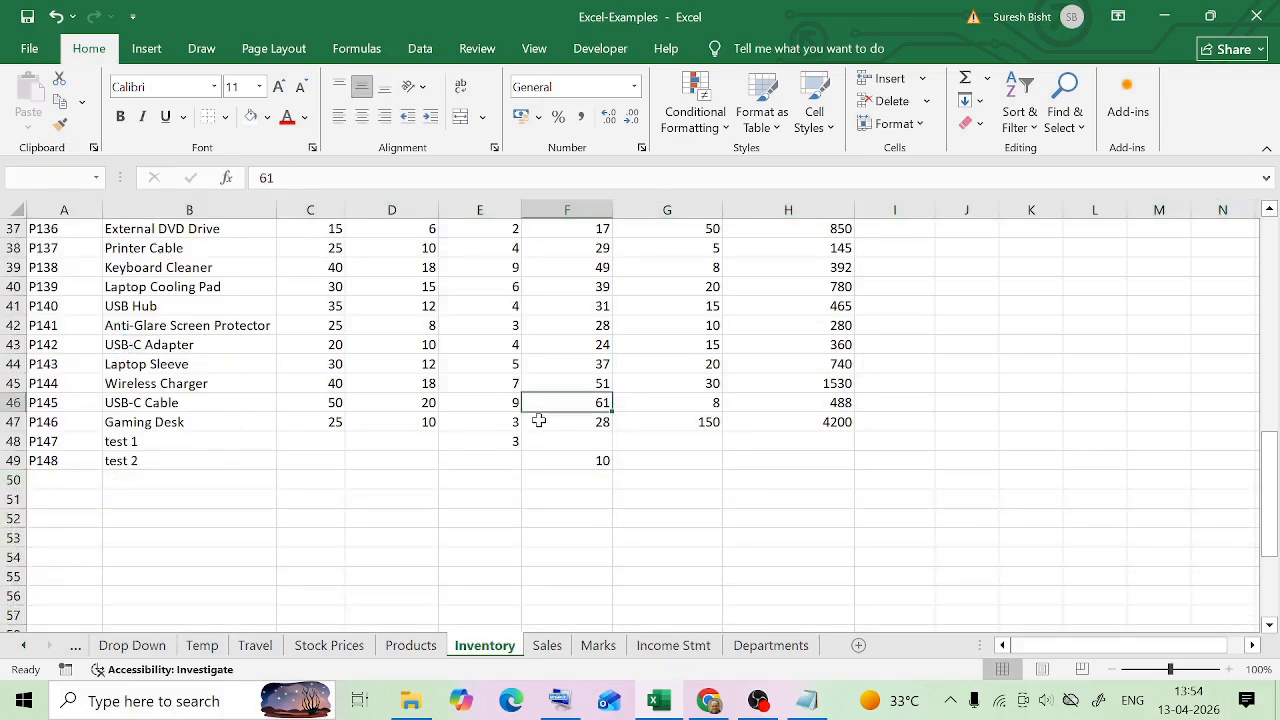
# Examine which cells of row 49, the test 2 row, are blank or filled in the Inventory table
pyautogui.click(480, 461)
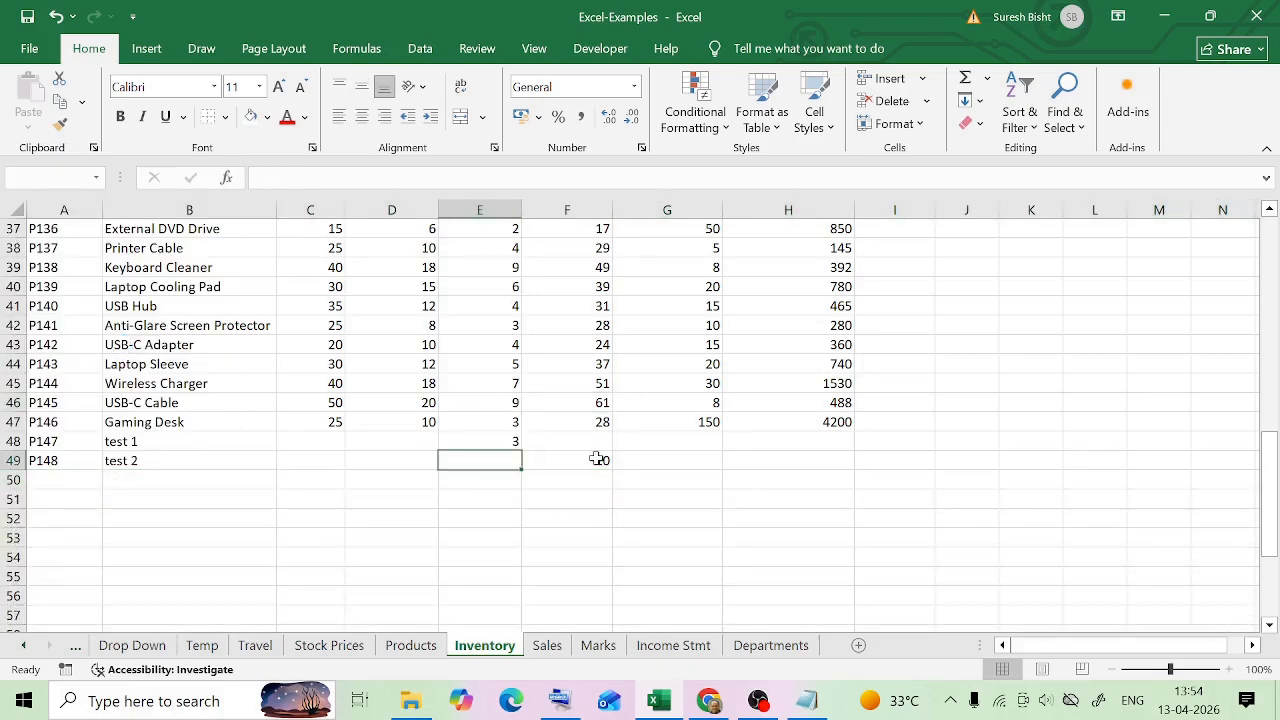
pyautogui.click(667, 460)
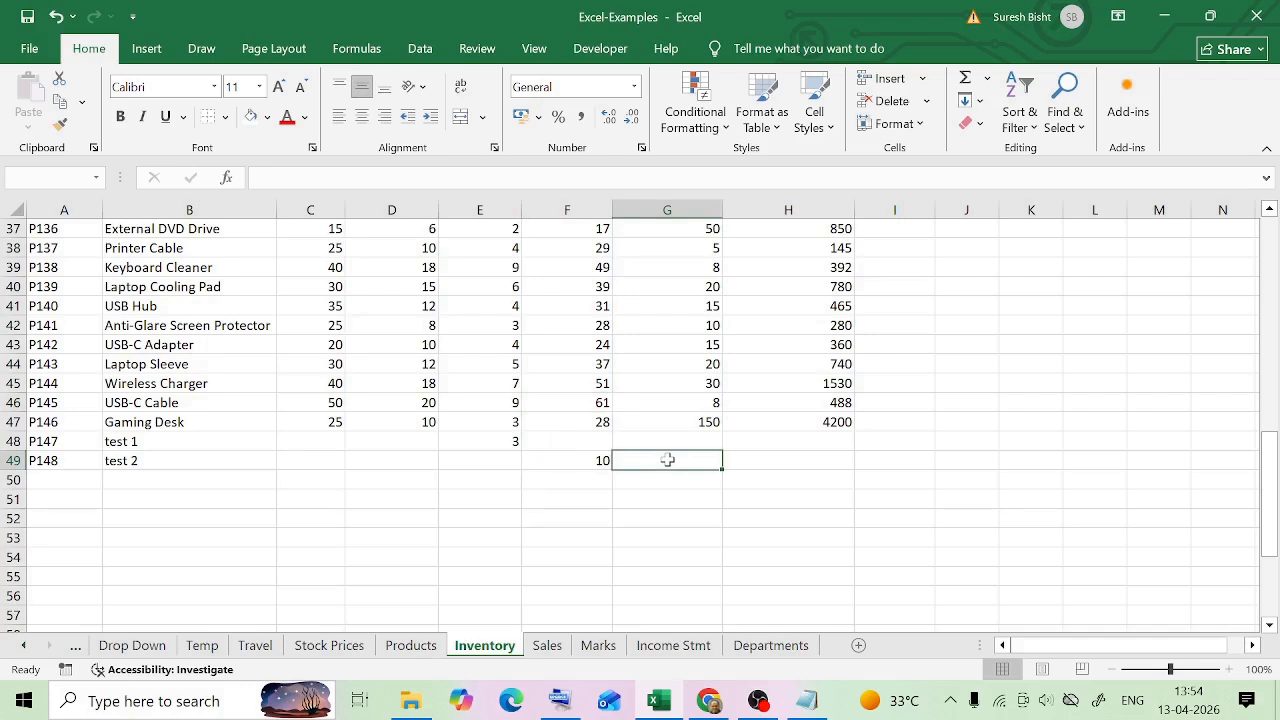
pyautogui.click(311, 461)
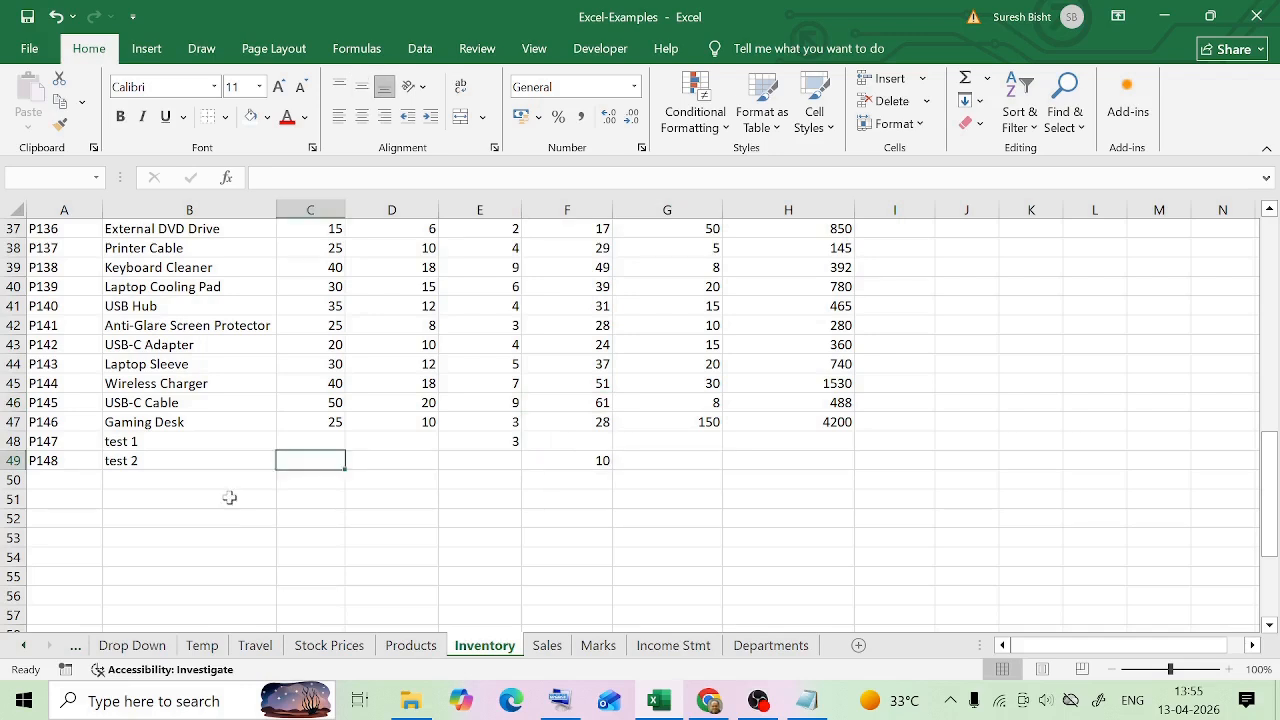
pyautogui.click(13, 461)
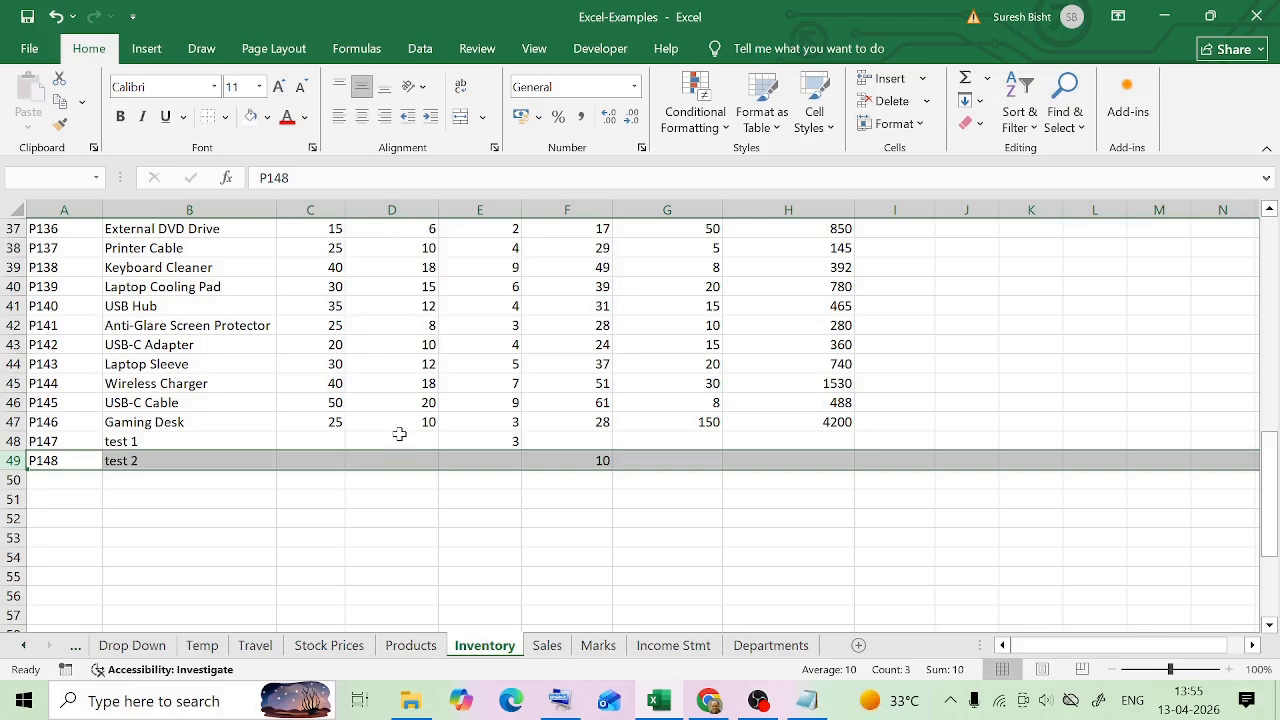
# Examine the blank spacer rows between the sections of the statement on the Income Stmt sheet, including rows 11, 18 and 21
pyautogui.click(673, 645)
pyautogui.scroll(3, 674, 469)
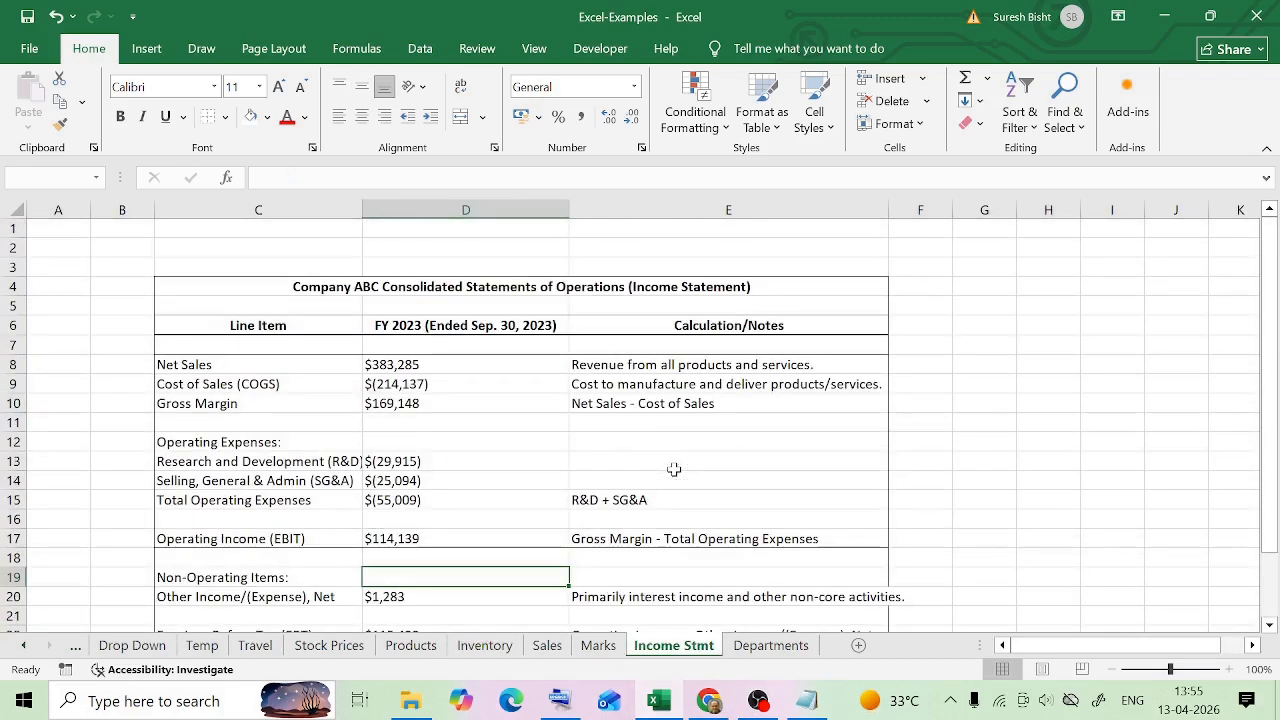
pyautogui.scroll(-2, 674, 469)
pyautogui.scroll(2, 674, 469)
pyautogui.moveTo(272, 428); pyautogui.dragTo(650, 428)
pyautogui.scroll(-3, 240, 548)
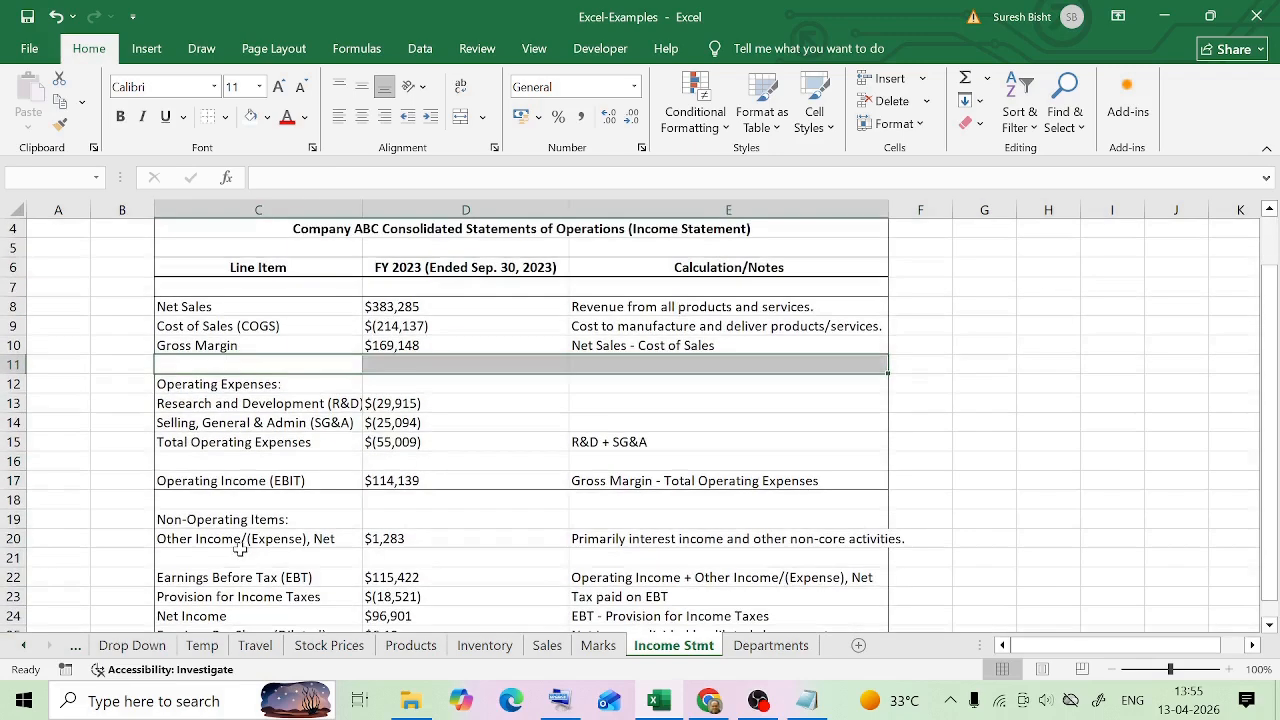
pyautogui.scroll(3, 240, 548)
pyautogui.moveTo(240, 557); pyautogui.dragTo(600, 557)
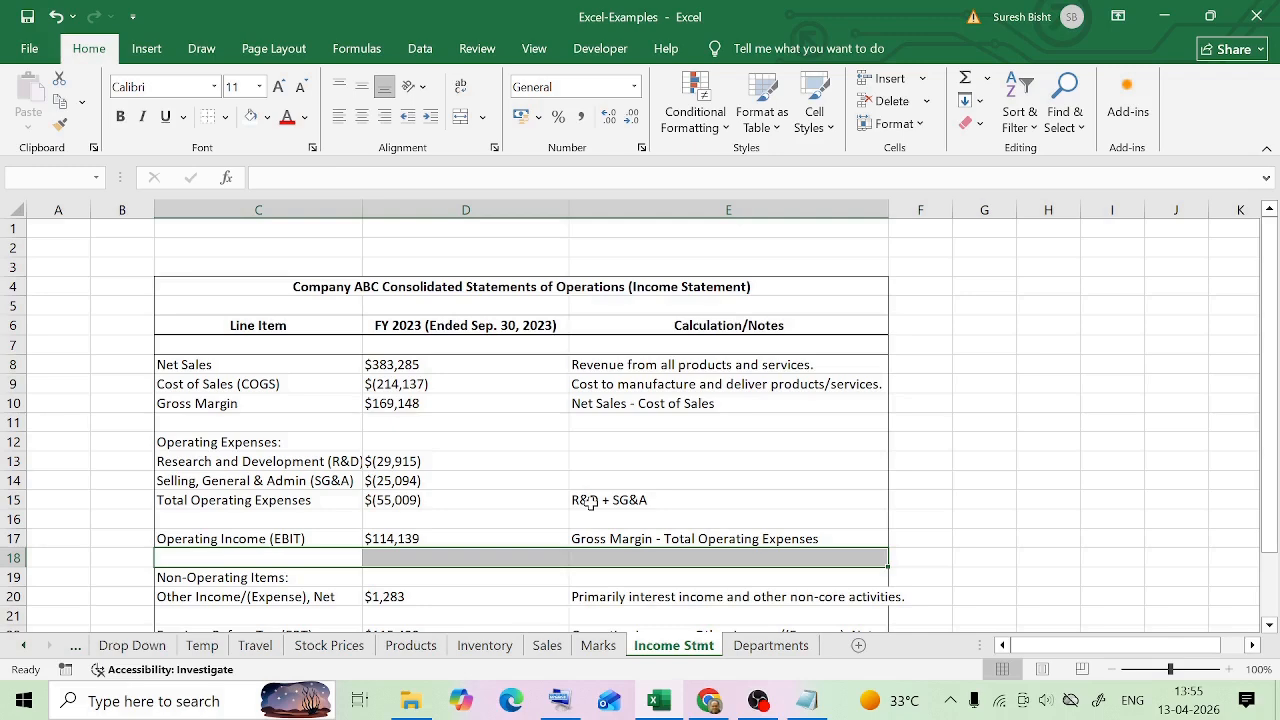
pyautogui.click(984, 424)
pyautogui.scroll(-2, 776, 488)
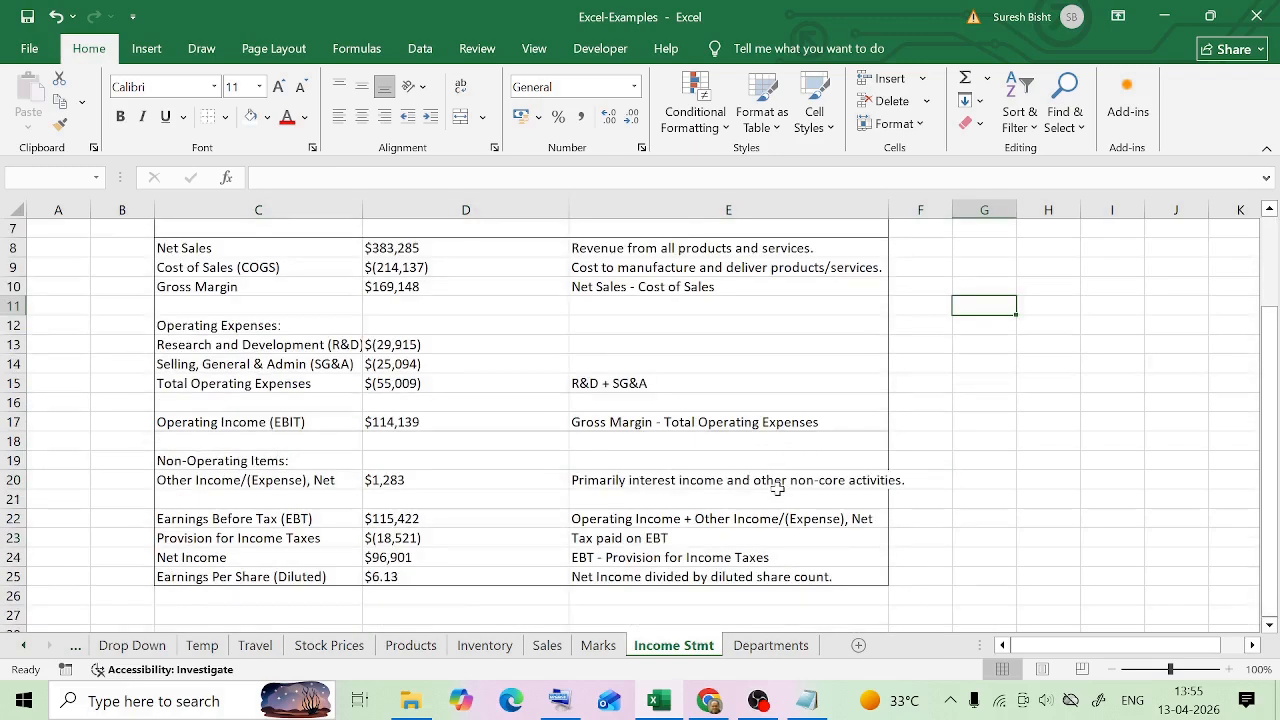
pyautogui.click(563, 499)
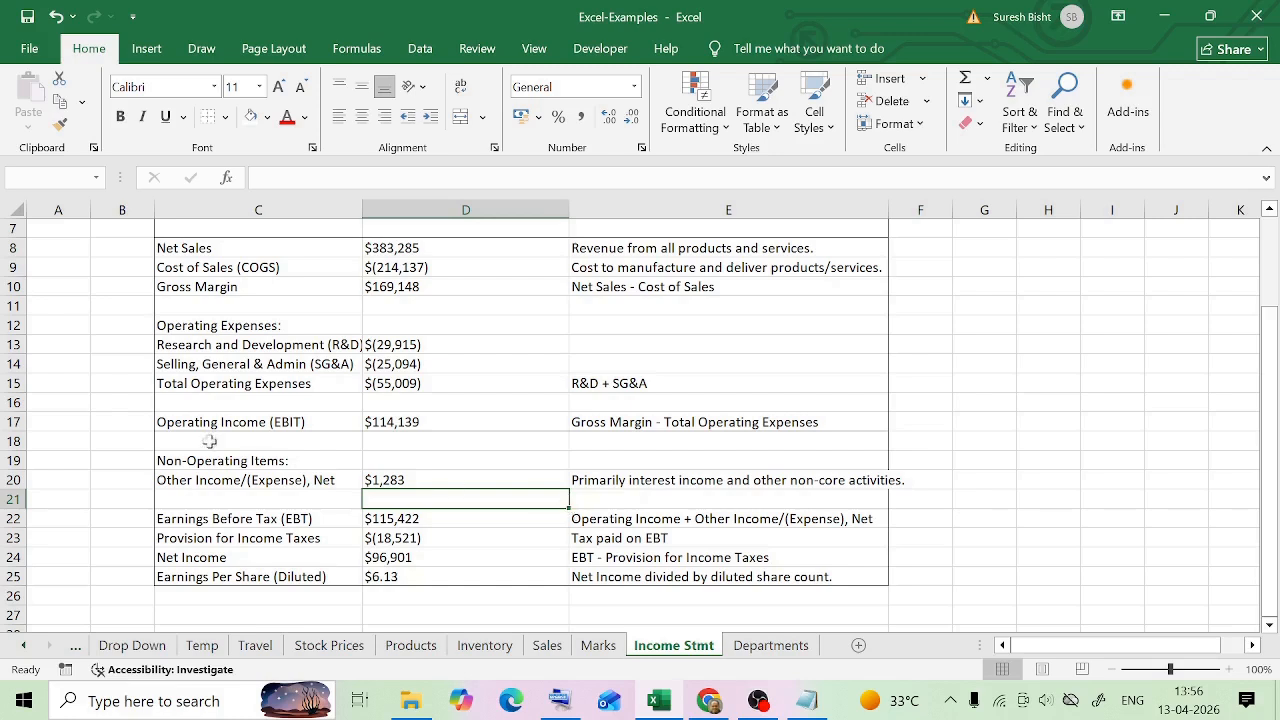
pyautogui.click(578, 441)
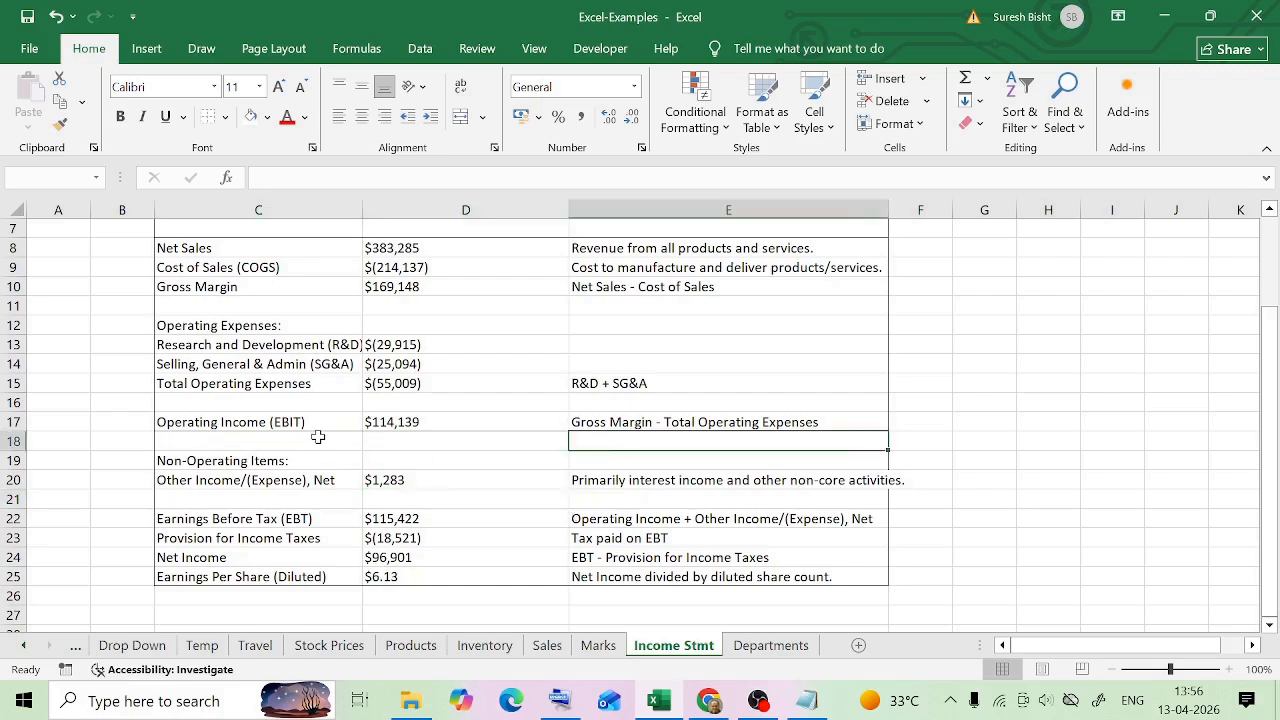
# Return to the Inventory sheet and go to the empty area just below the test 2 row
pyautogui.hotkey('ctrl', 'pageup')
pyautogui.hotkey('ctrl', 'pageup')
pyautogui.hotkey('ctrl', 'pageup')
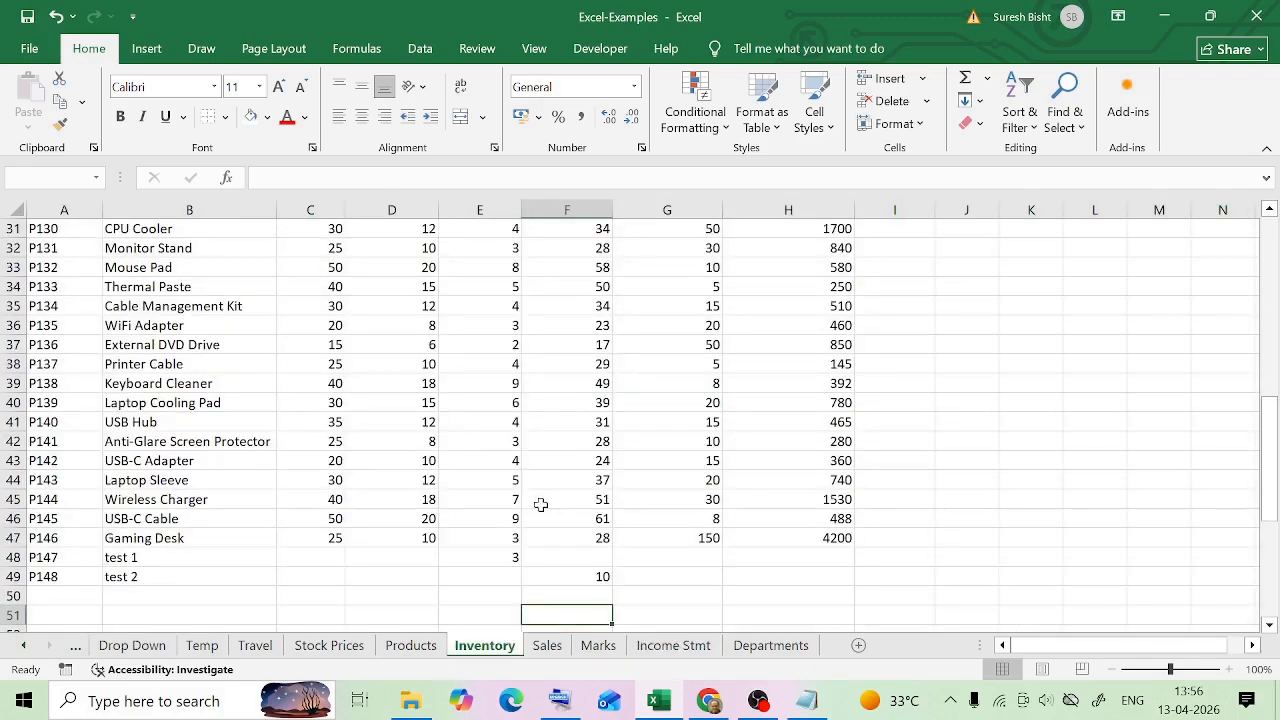
pyautogui.scroll(-2, 448, 486)
pyautogui.click(448, 484)
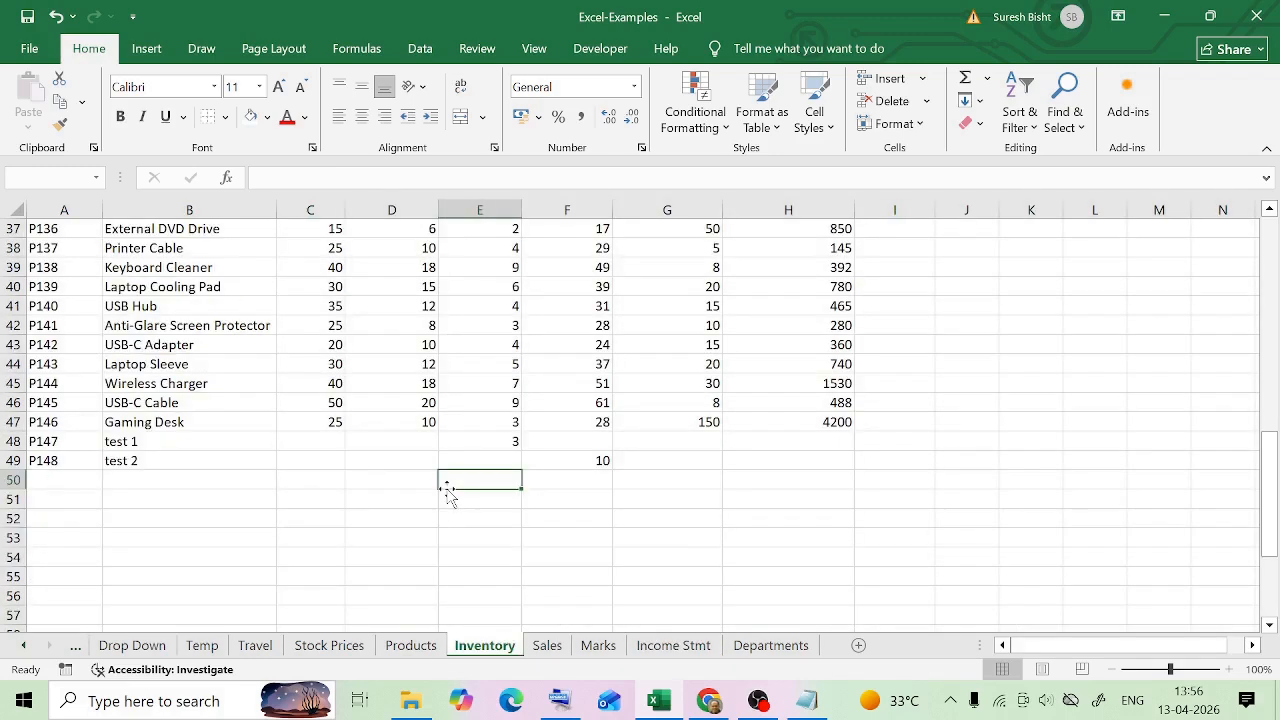